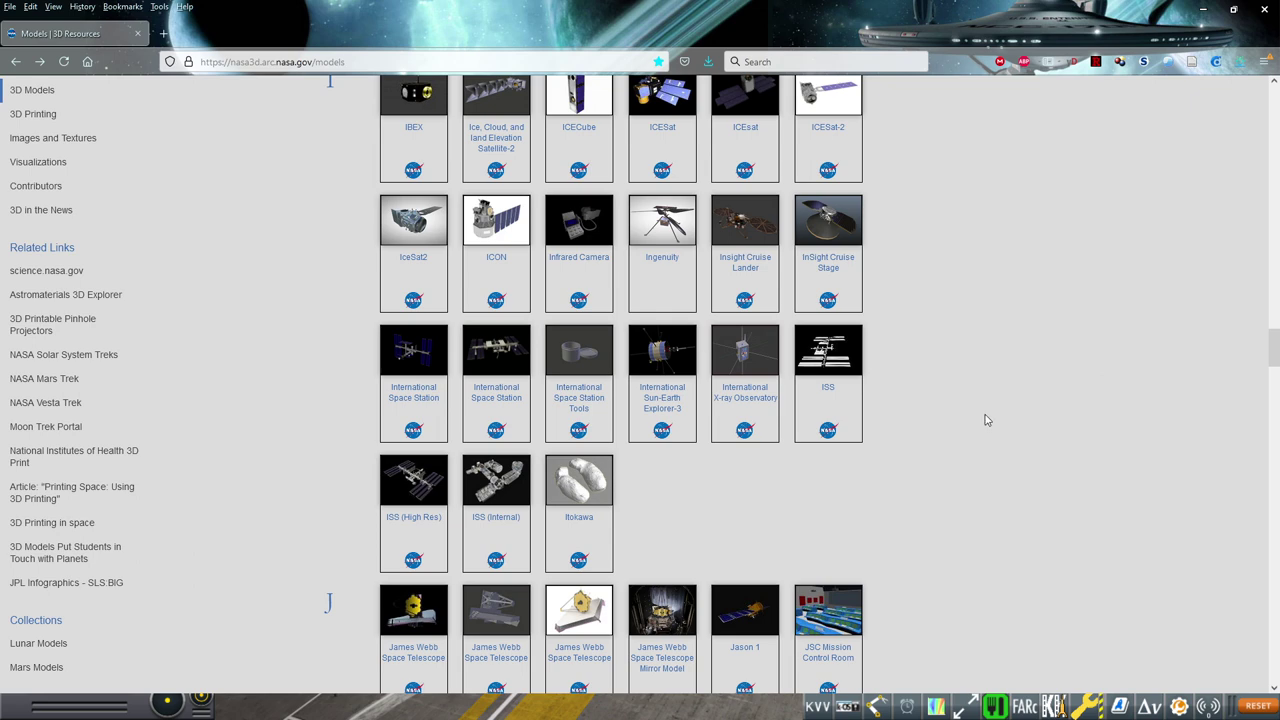
# - Browse the NASA 3D Resources model list from its beginning to the International Space Station entries under I
pyautogui.scroll(1, 985, 420)
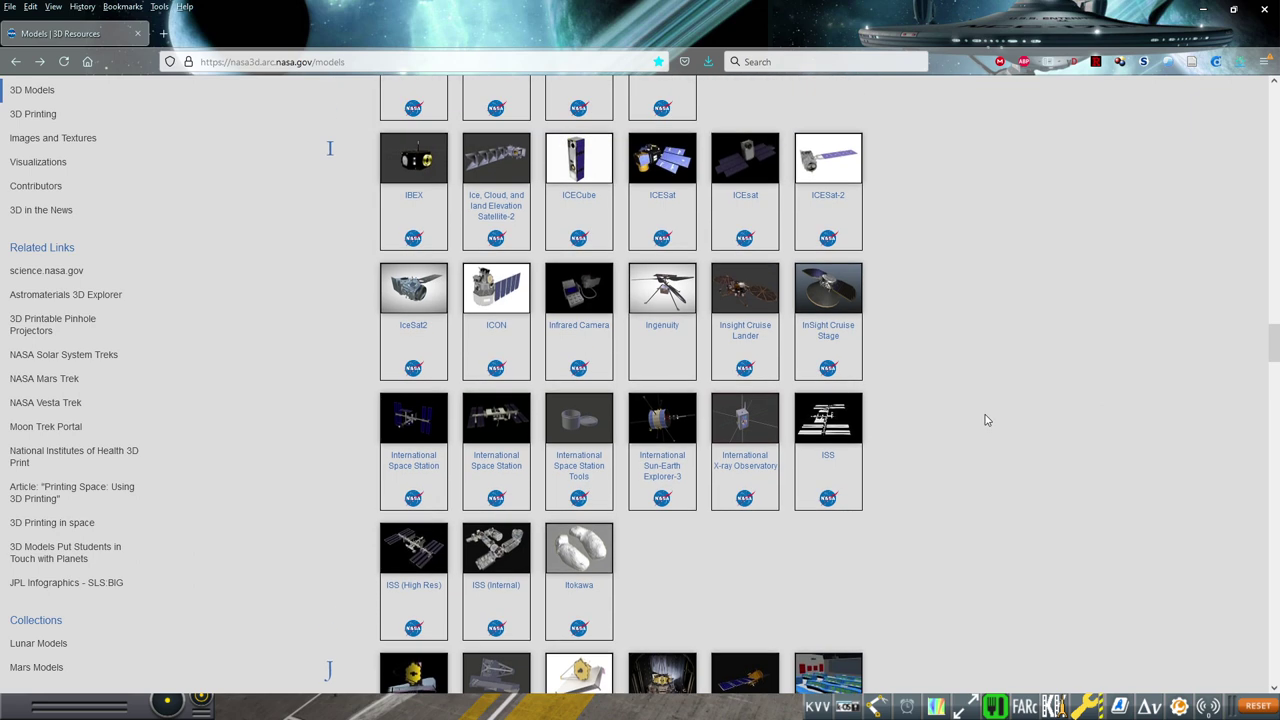
pyautogui.scroll(20, 985, 420)
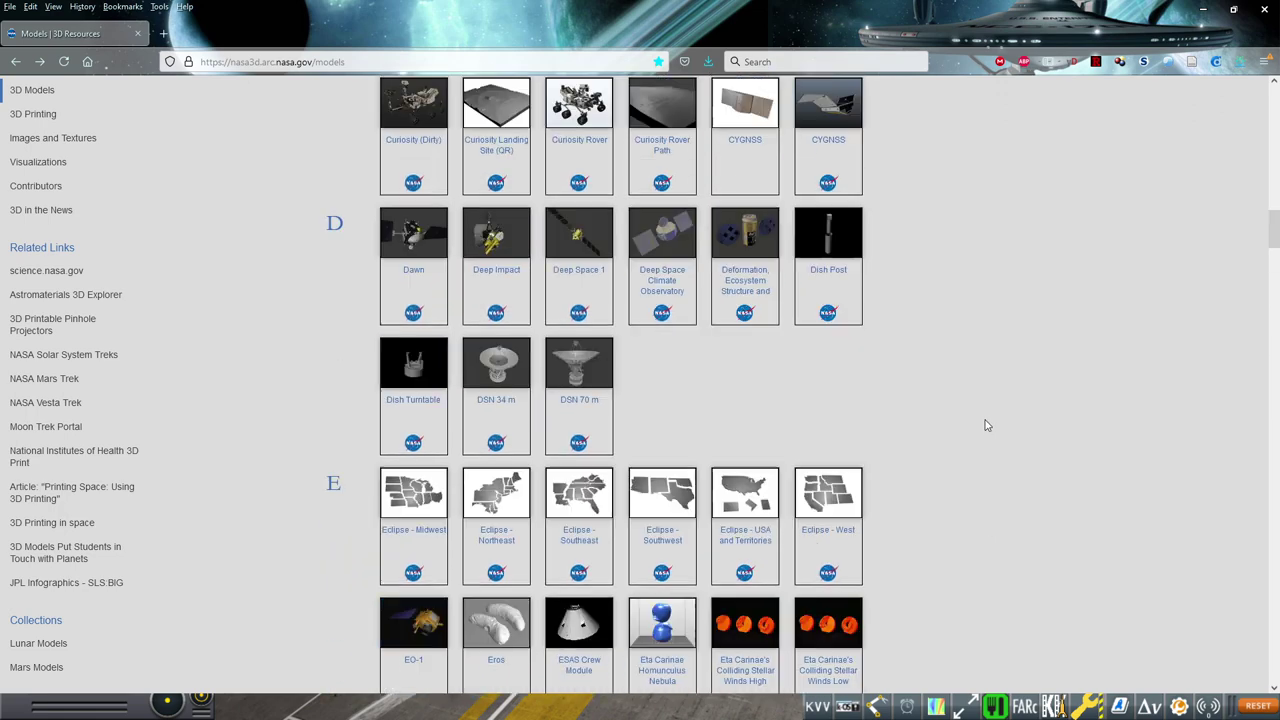
pyautogui.scroll(15, 985, 425)
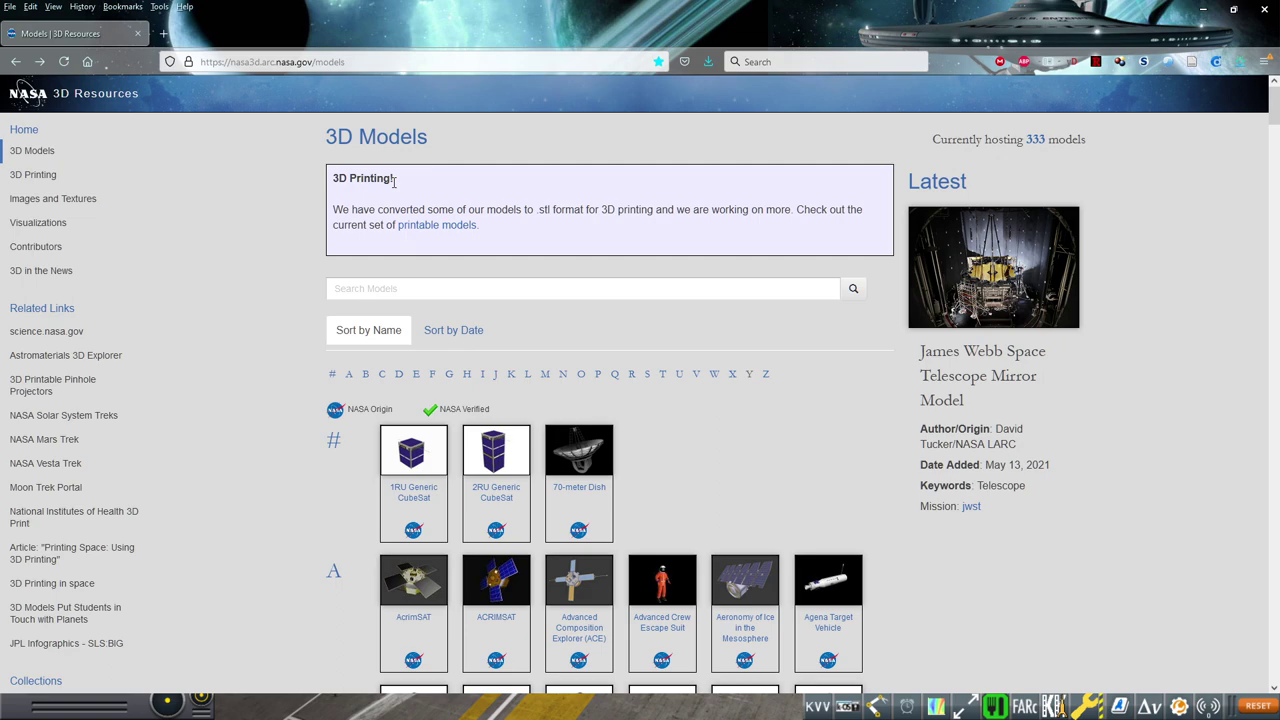
pyautogui.scroll(-12, 763, 392)
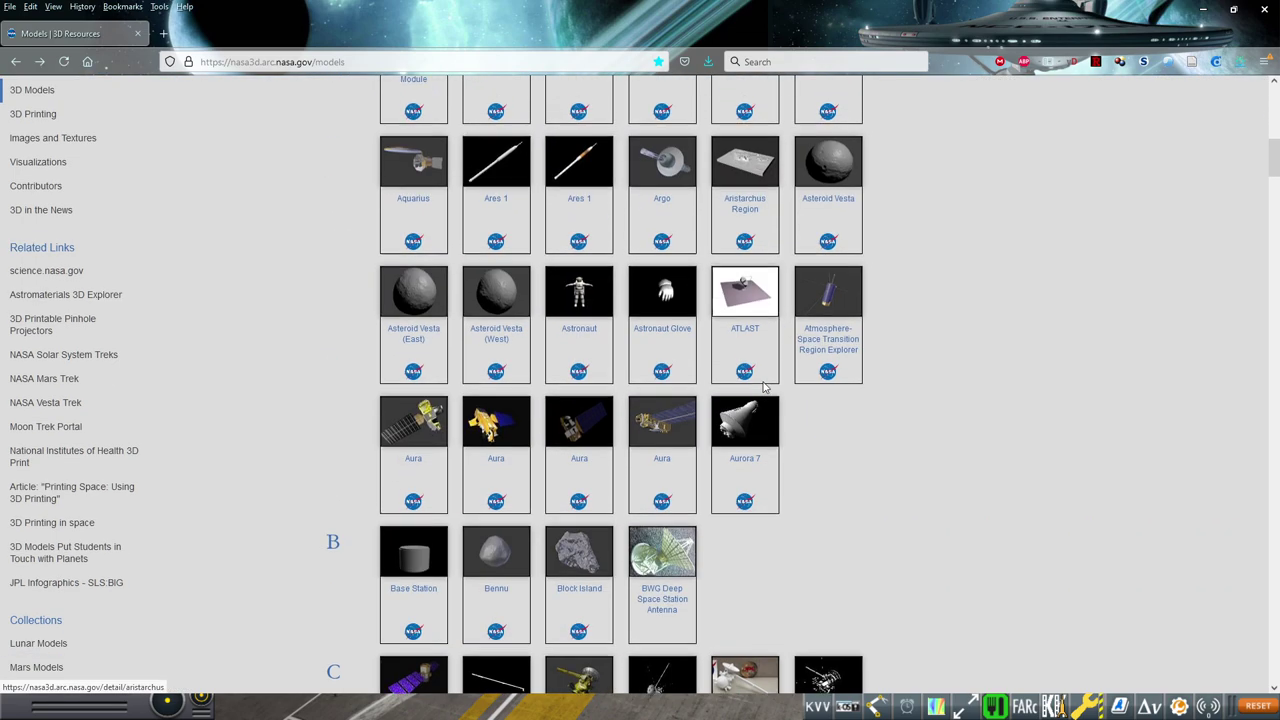
pyautogui.scroll(-12, 763, 392)
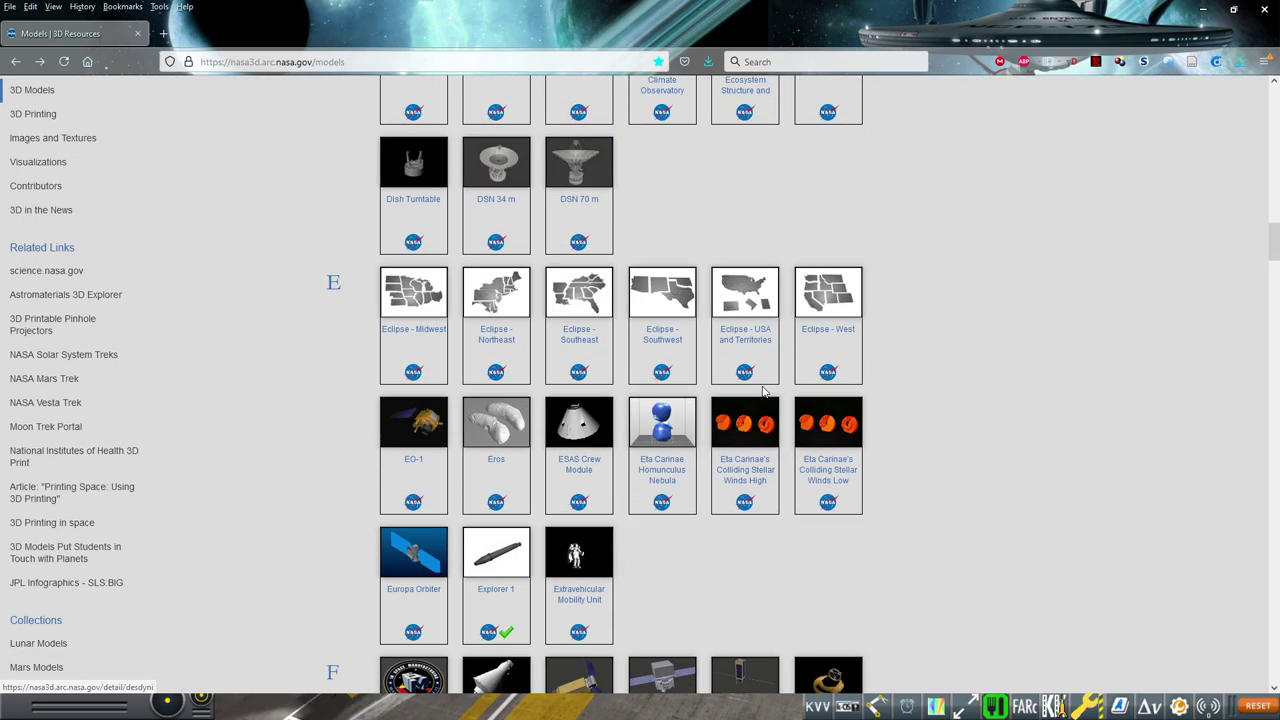
pyautogui.scroll(-3, 763, 392)
pyautogui.scroll(-4, 763, 392)
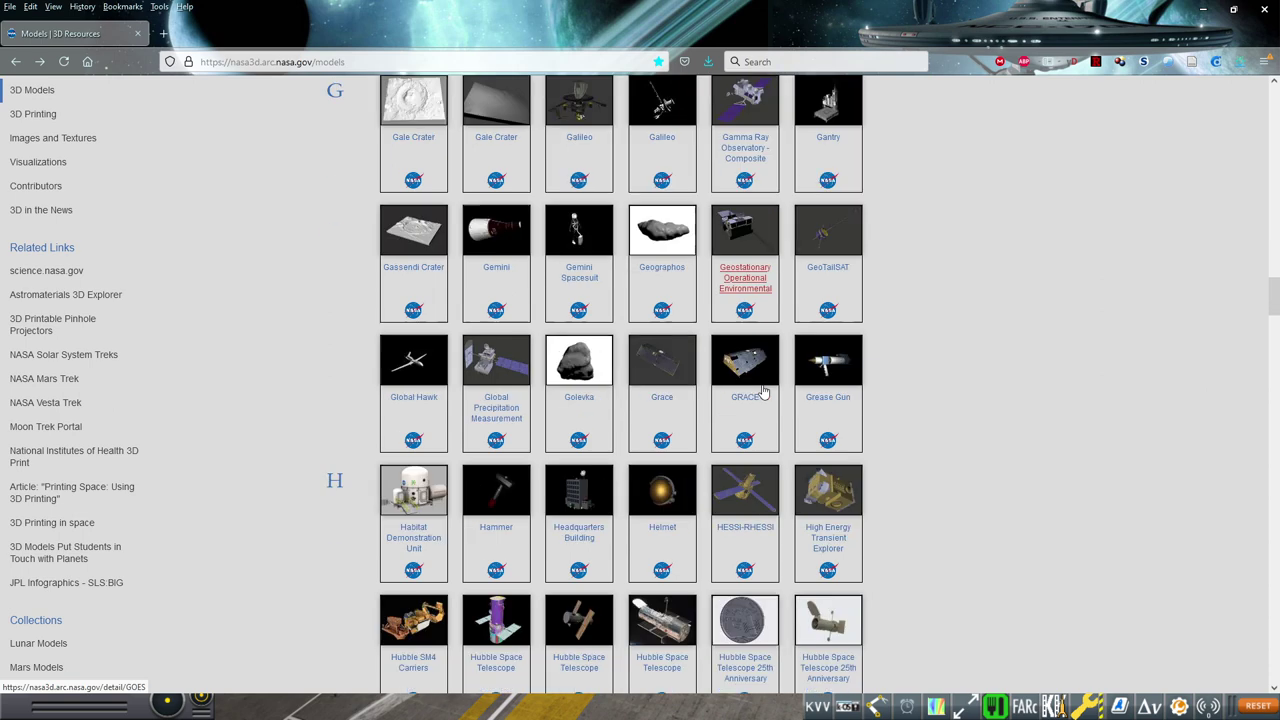
pyautogui.scroll(-4, 786, 400)
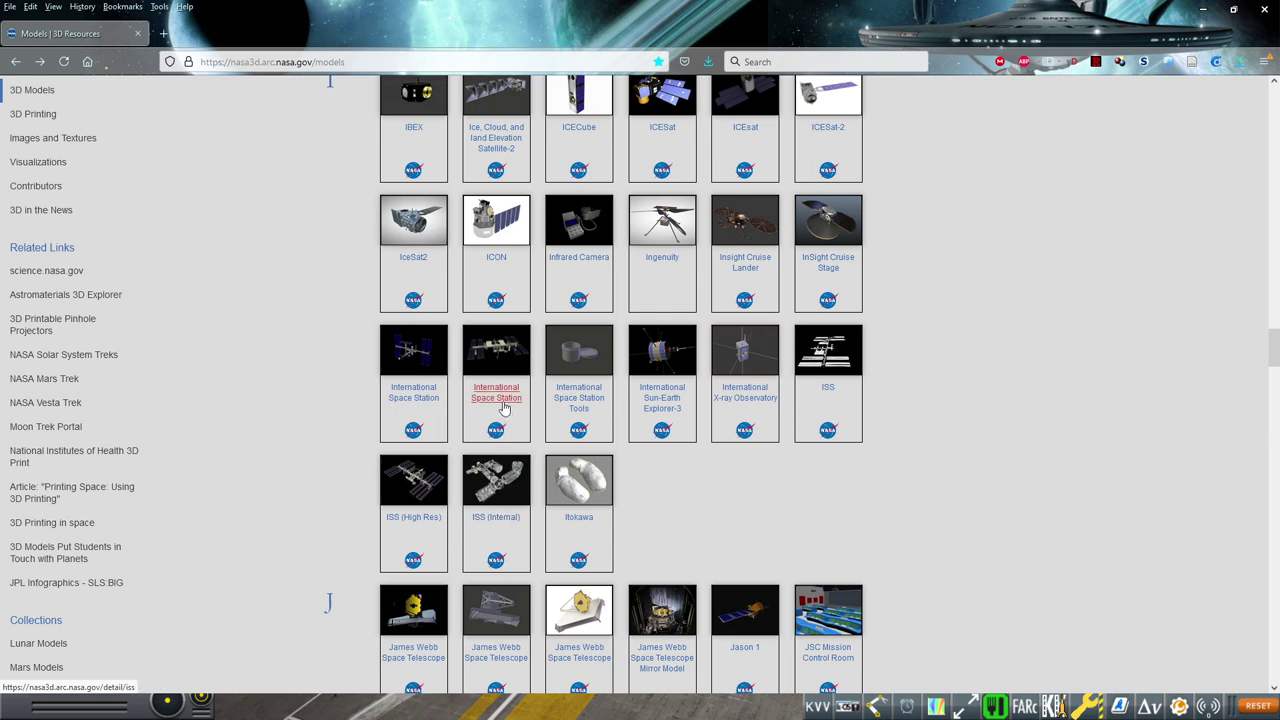
# - View the ISS (Internal) and ISS (High Res) model pages, returning to the model list after each
pyautogui.click(504, 528)
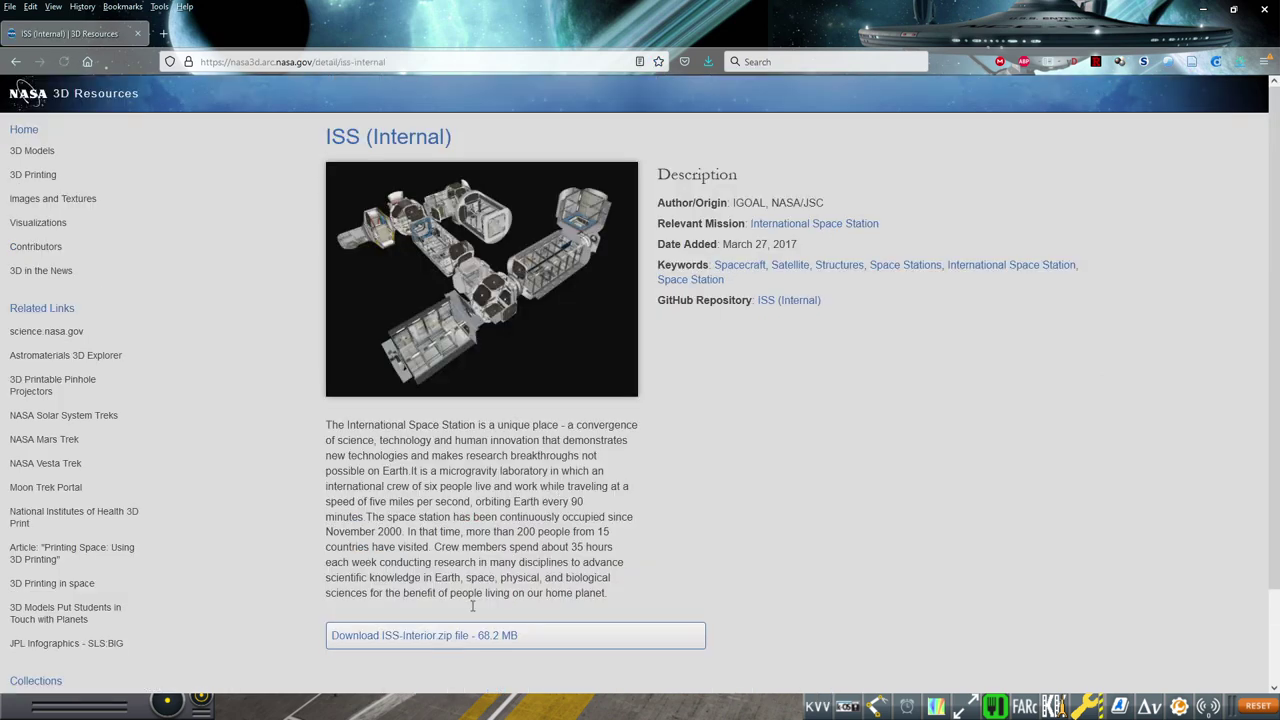
pyautogui.click(18, 62)
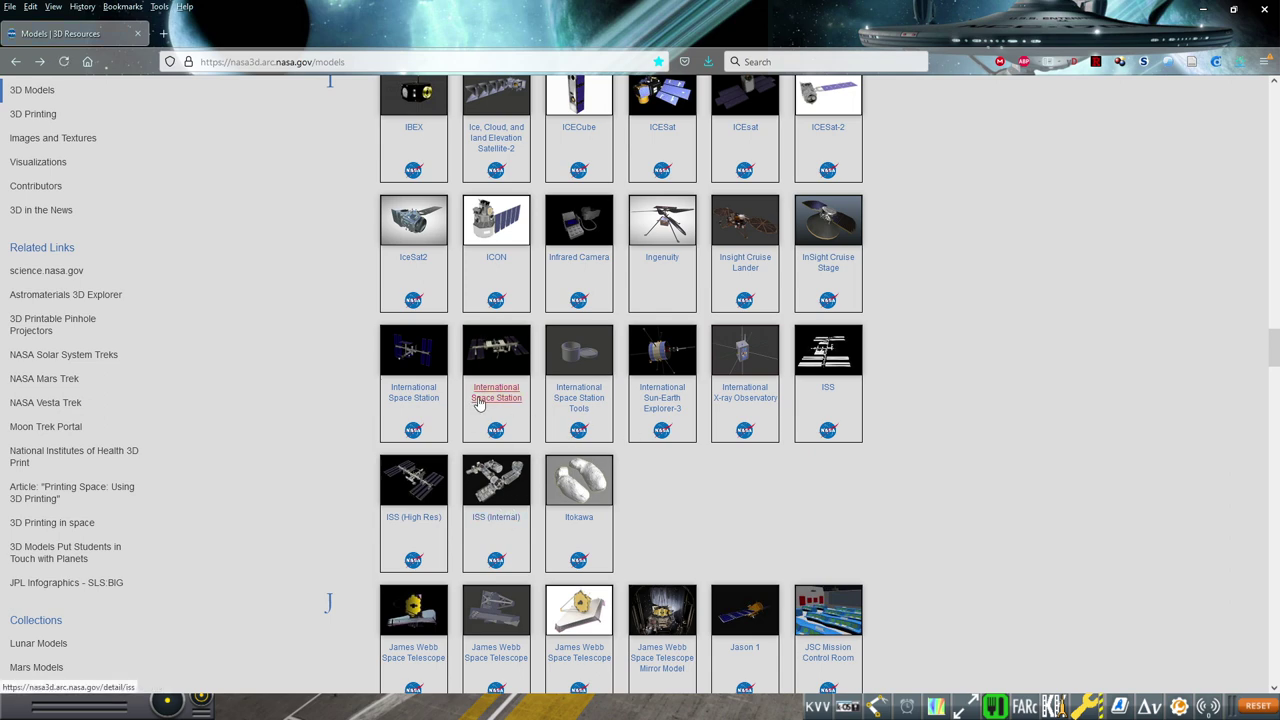
pyautogui.click(412, 518)
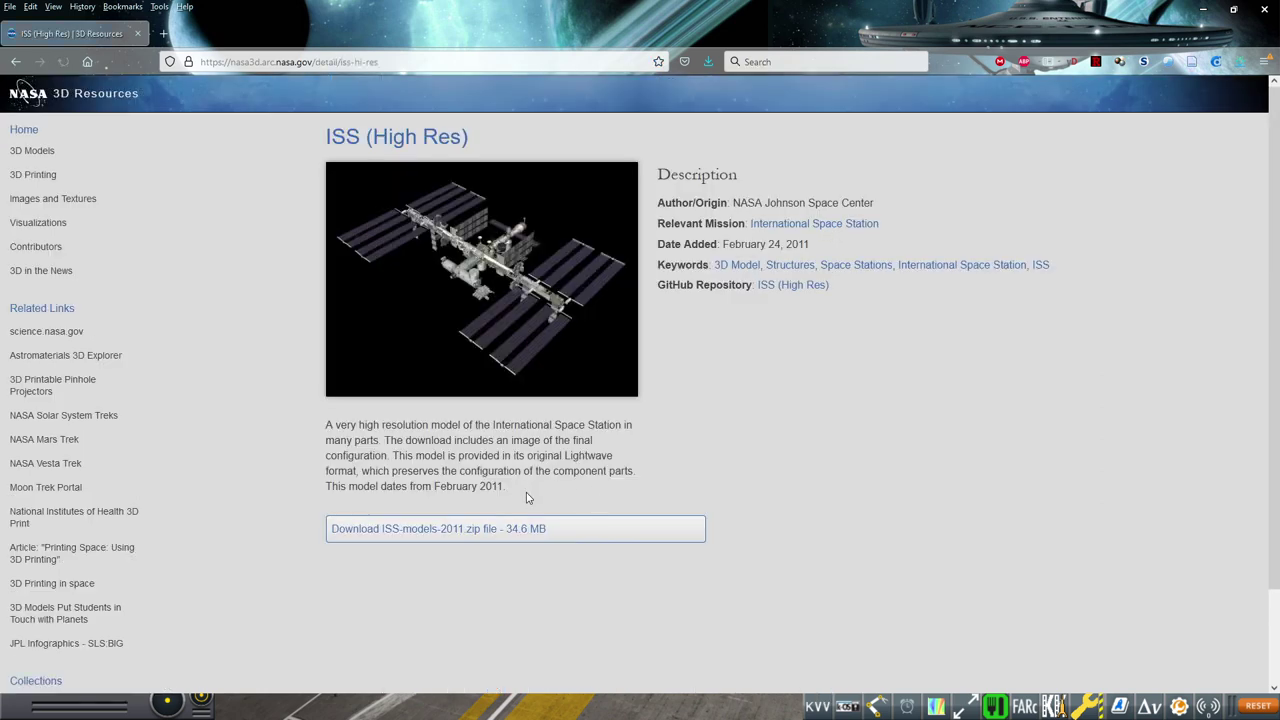
pyautogui.click(17, 61)
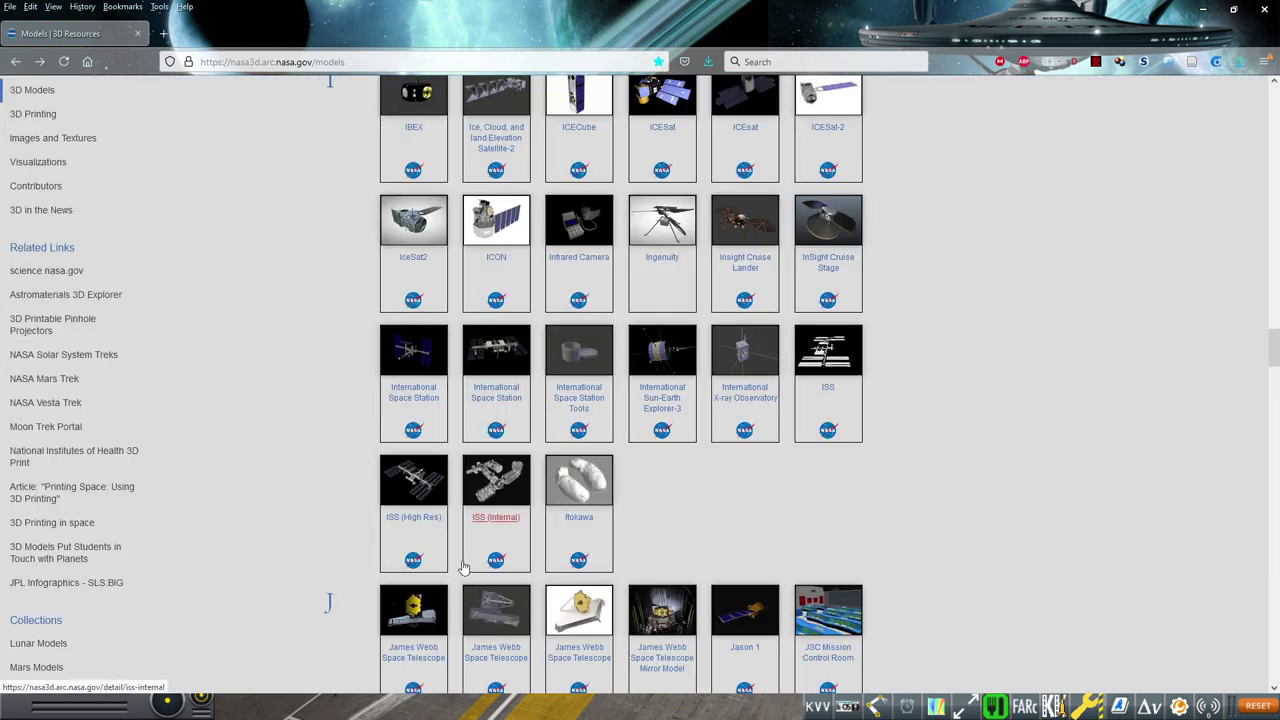
# - Open the International Space Station model page dated June 8, 2015 and download ISS_2016.zip
pyautogui.click(482, 400)
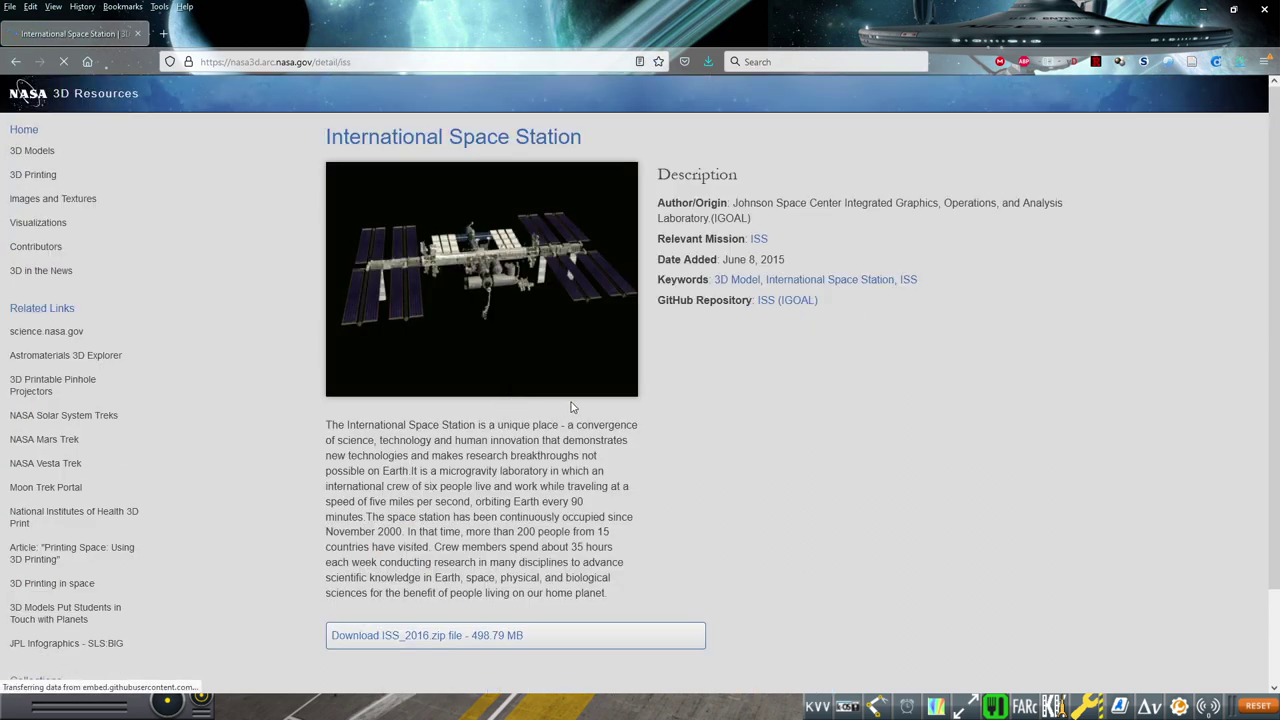
pyautogui.click(495, 639)
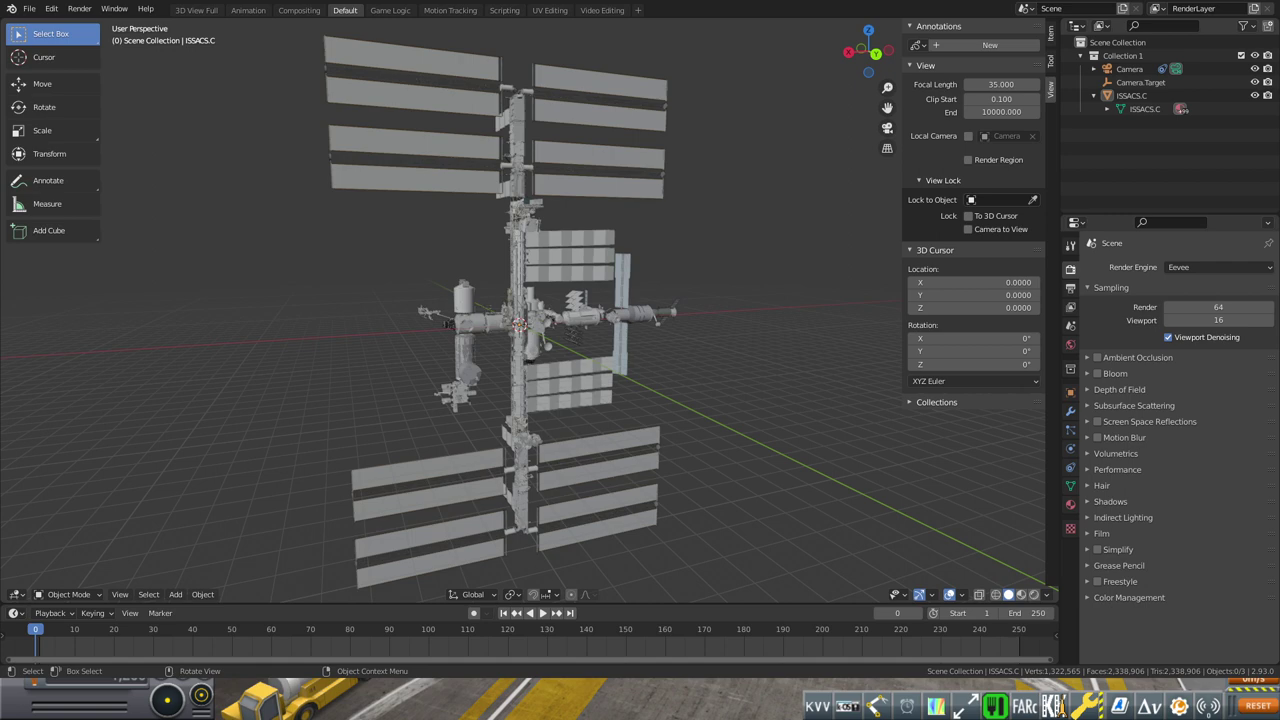
# - Switch to Blender and examine the space station model from several sides, as a whole and close up
pyautogui.rightClick(812, 470)
pyautogui.moveTo(813, 340); pyautogui.dragTo(767, 387, button='middle')
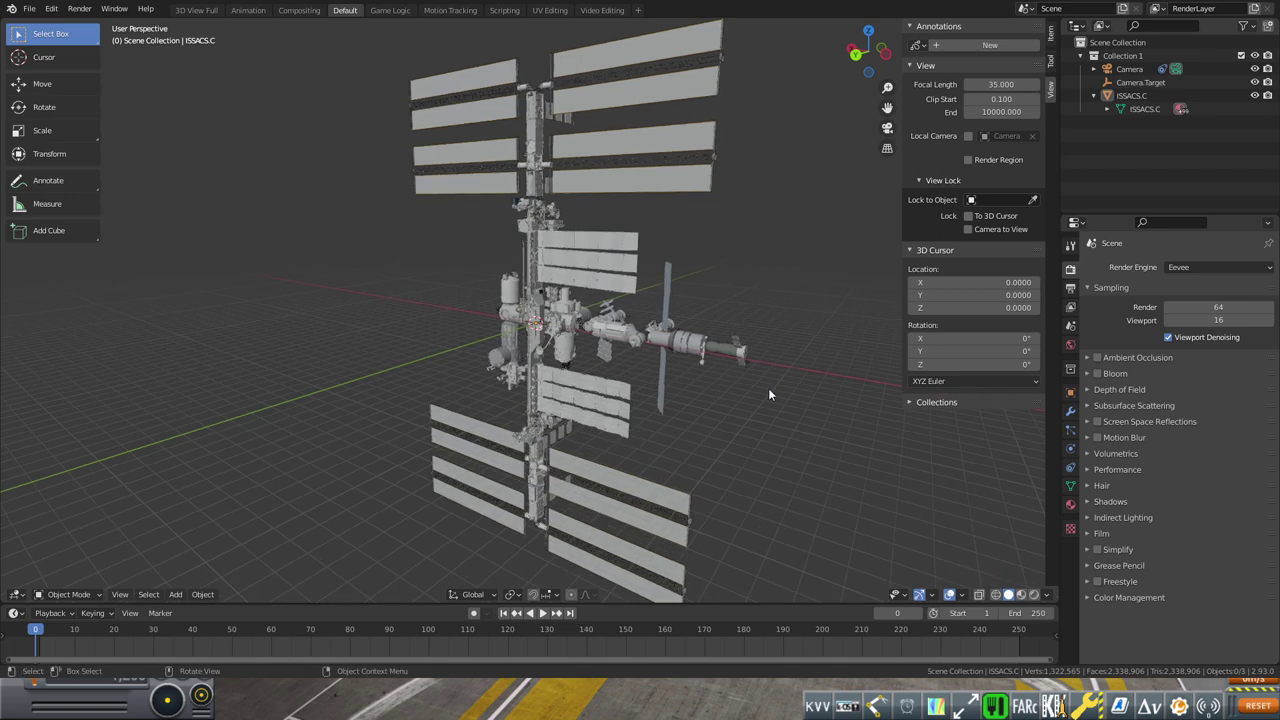
pyautogui.scroll(-2, 790, 444)
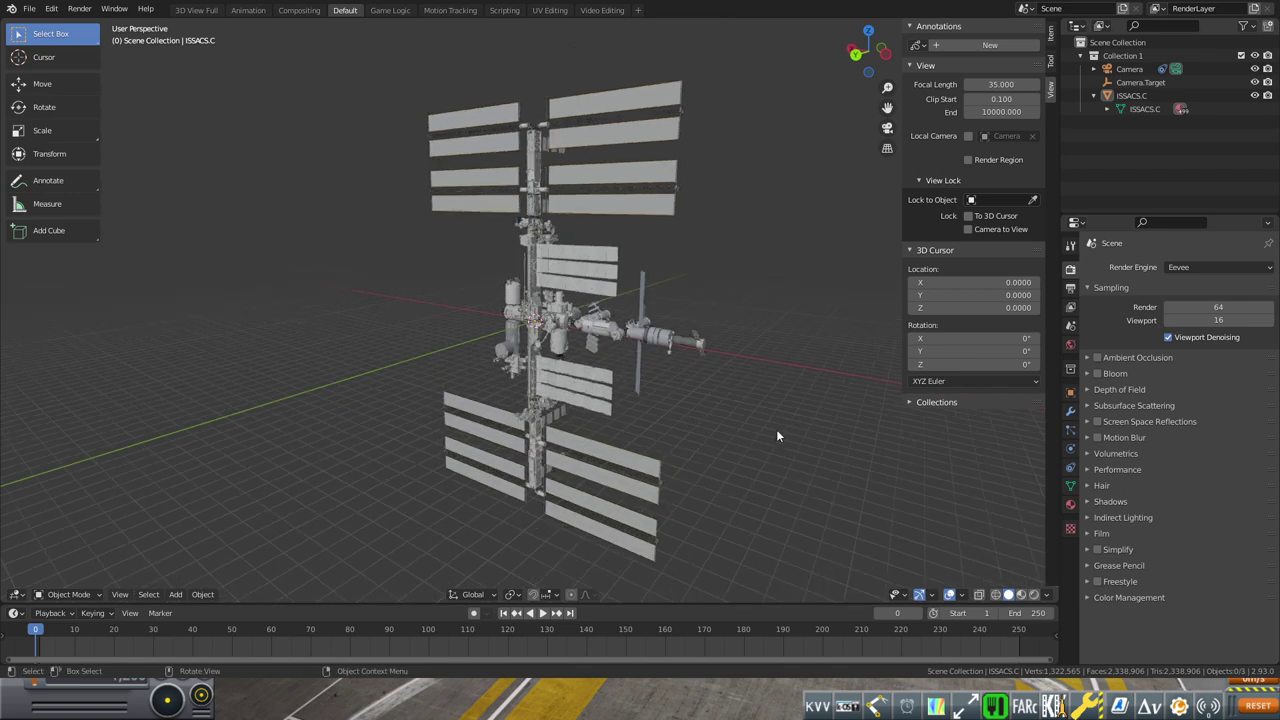
pyautogui.moveTo(777, 436); pyautogui.dragTo(563, 423, button='middle')
pyautogui.scroll(4, 690, 423)
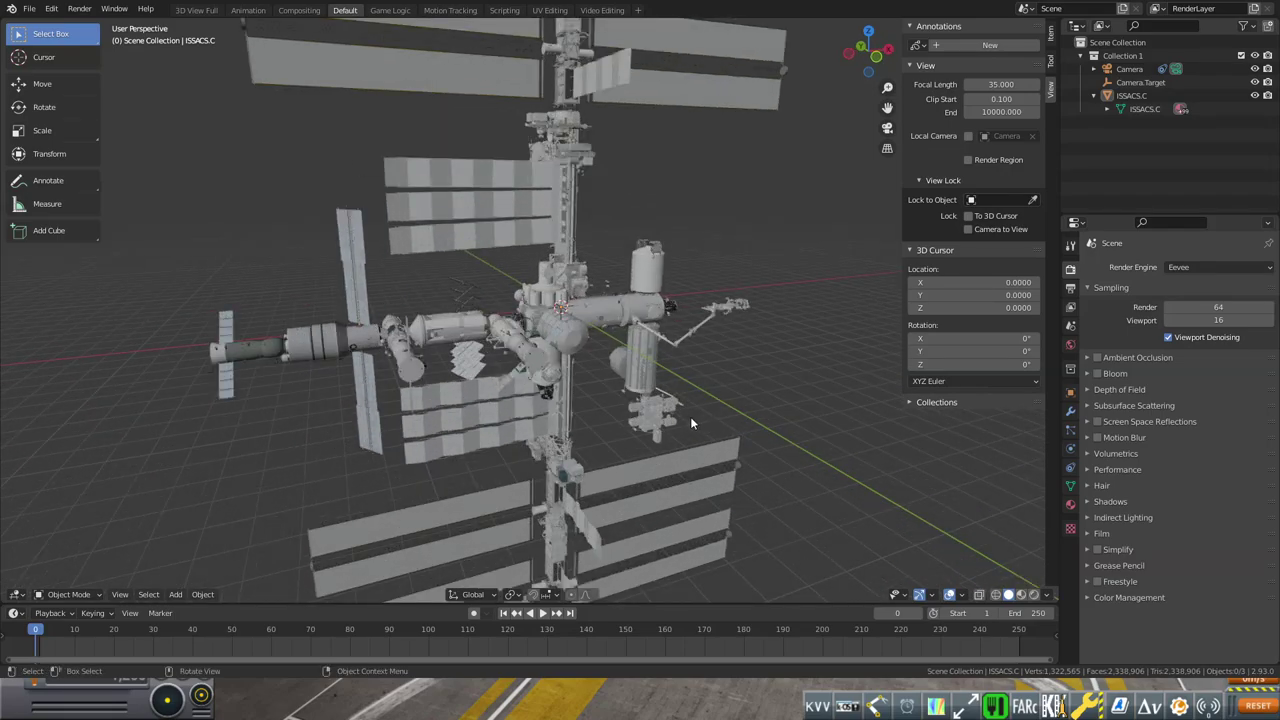
pyautogui.moveTo(690, 423); pyautogui.dragTo(640, 358, button='middle')
pyautogui.scroll(3, 658, 403)
pyautogui.scroll(-3, 666, 406)
# - Select the ISSACS.C object and examine its modules, truss and solar arrays from different angles and distances
pyautogui.click(1131, 95)
pyautogui.moveTo(657, 460); pyautogui.dragTo(554, 470, button='middle')
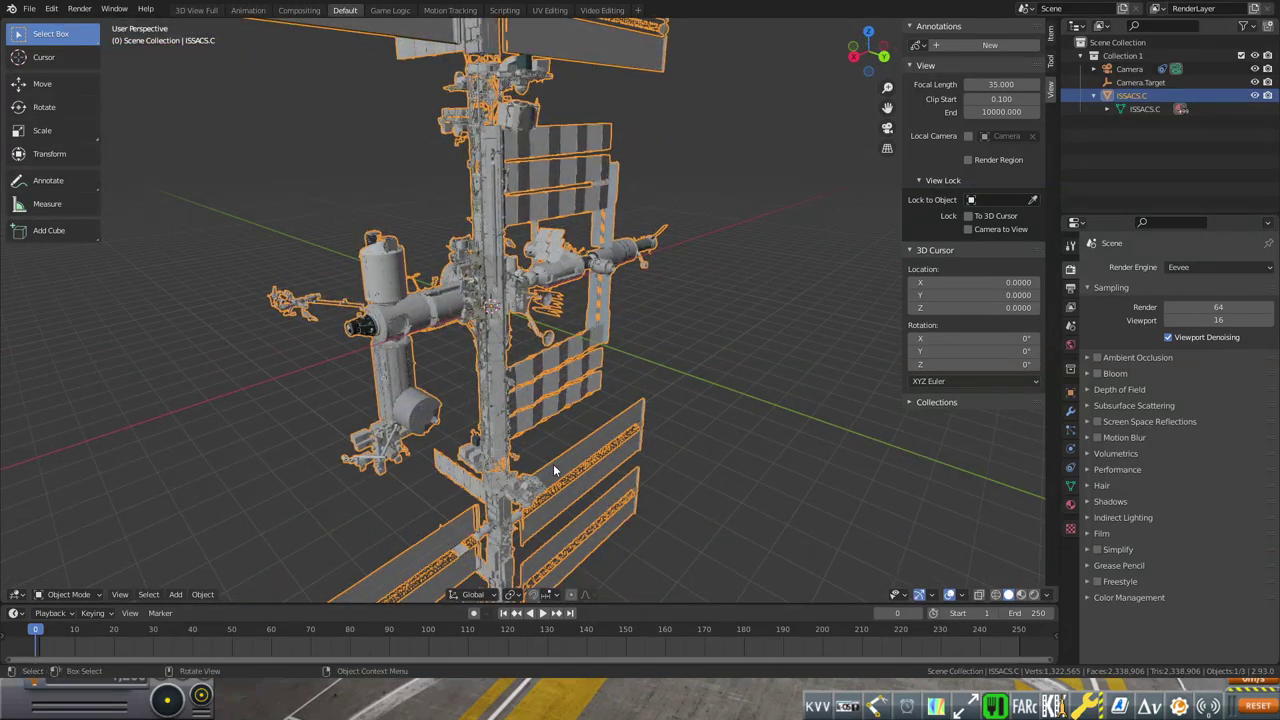
pyautogui.moveTo(586, 409); pyautogui.dragTo(681, 403, button='middle')
pyautogui.scroll(-4, 683, 412)
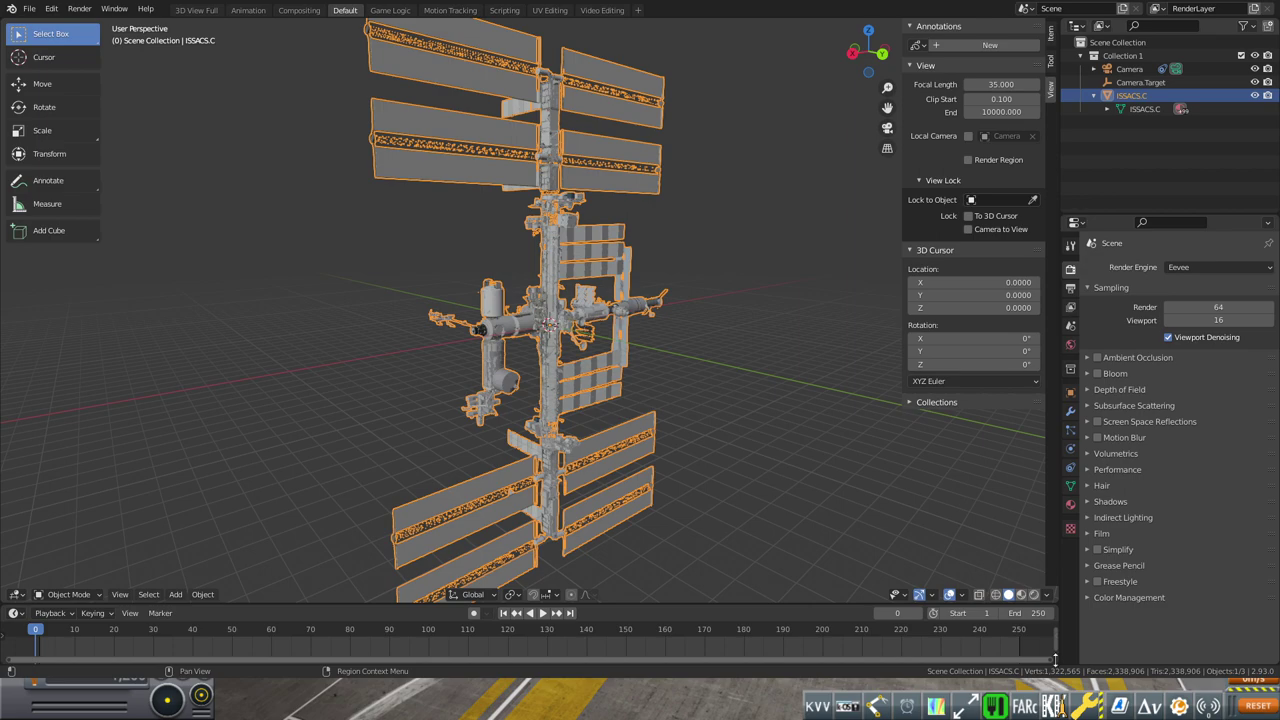
pyautogui.moveTo(776, 487); pyautogui.dragTo(657, 451, button='middle')
pyautogui.scroll(-1, 739, 496)
pyautogui.scroll(4, 733, 480)
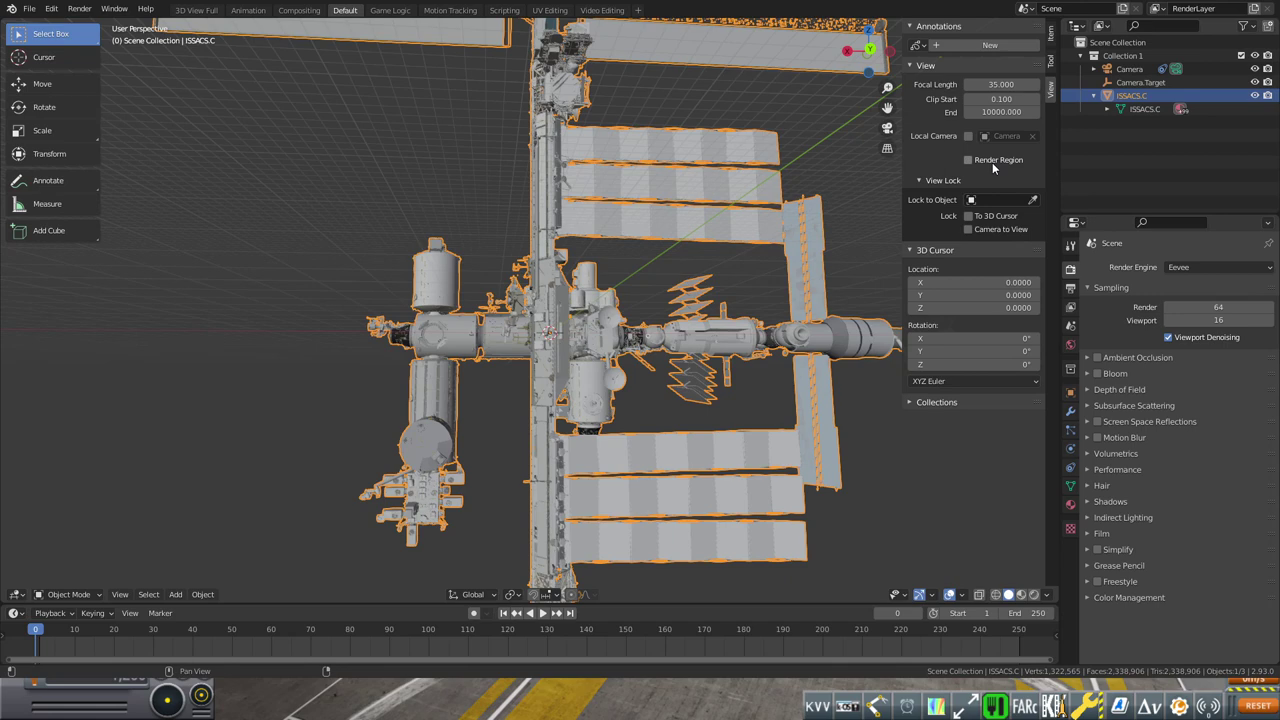
pyautogui.scroll(-4, 766, 287)
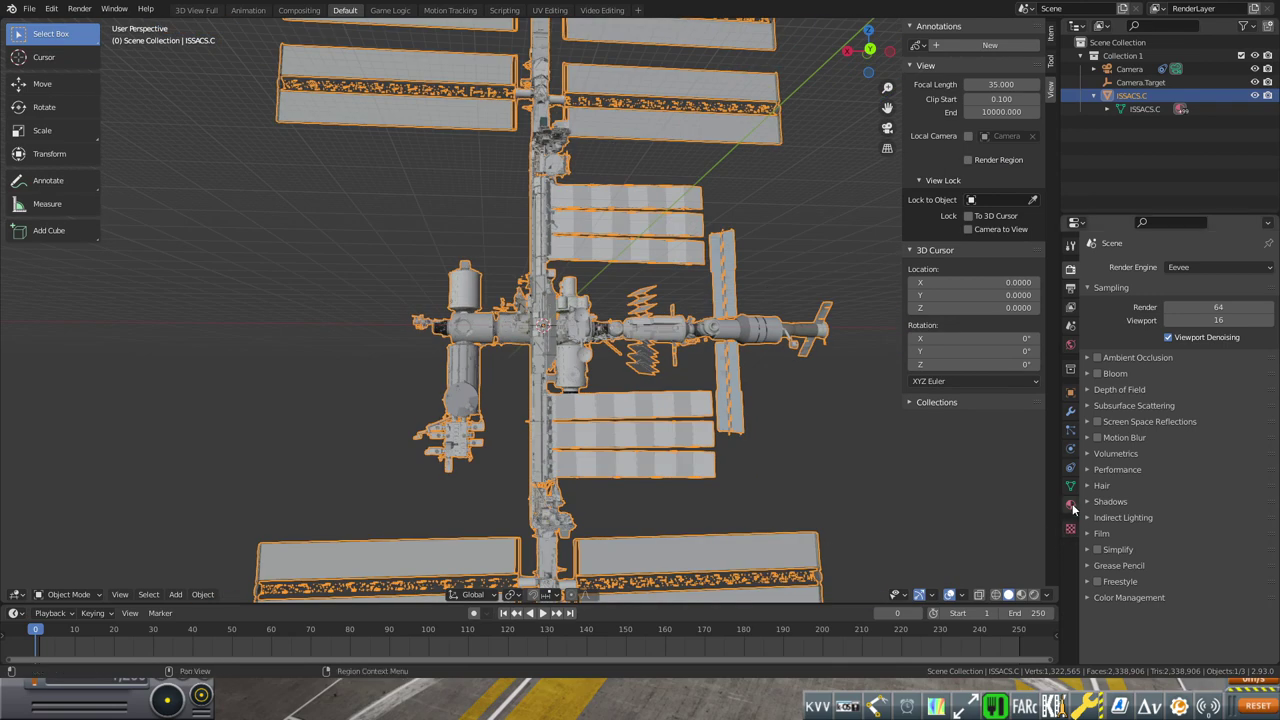
pyautogui.scroll(-2, 738, 487)
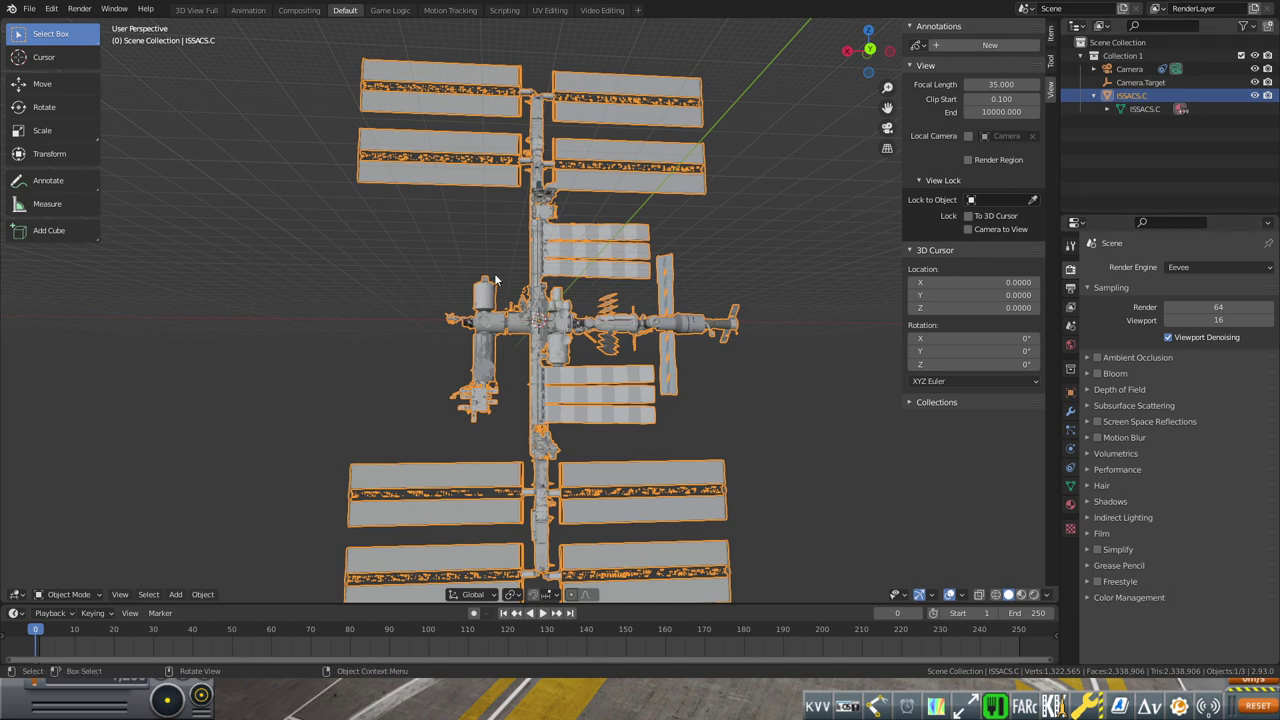
# - Show the materials of ISSACS.C and look through its material slot list from beginning to end
pyautogui.click(1071, 506)
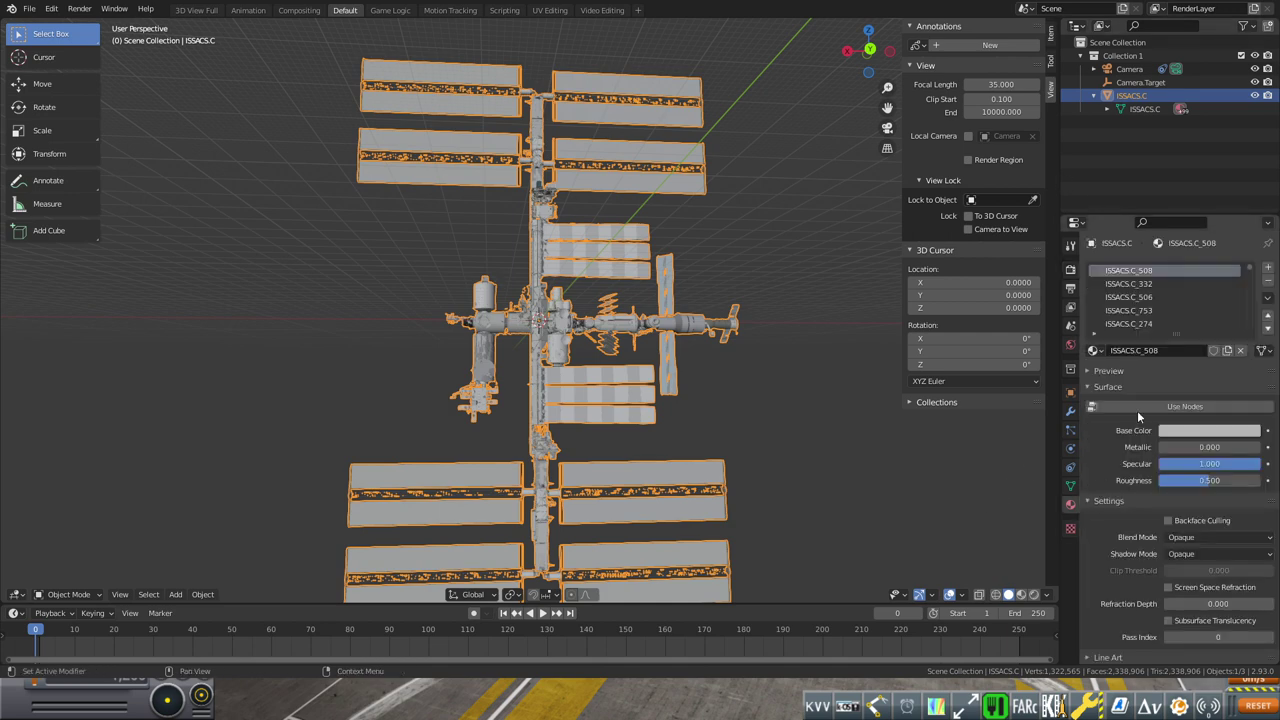
pyautogui.scroll(-5, 1252, 278)
pyautogui.scroll(-4, 1252, 280)
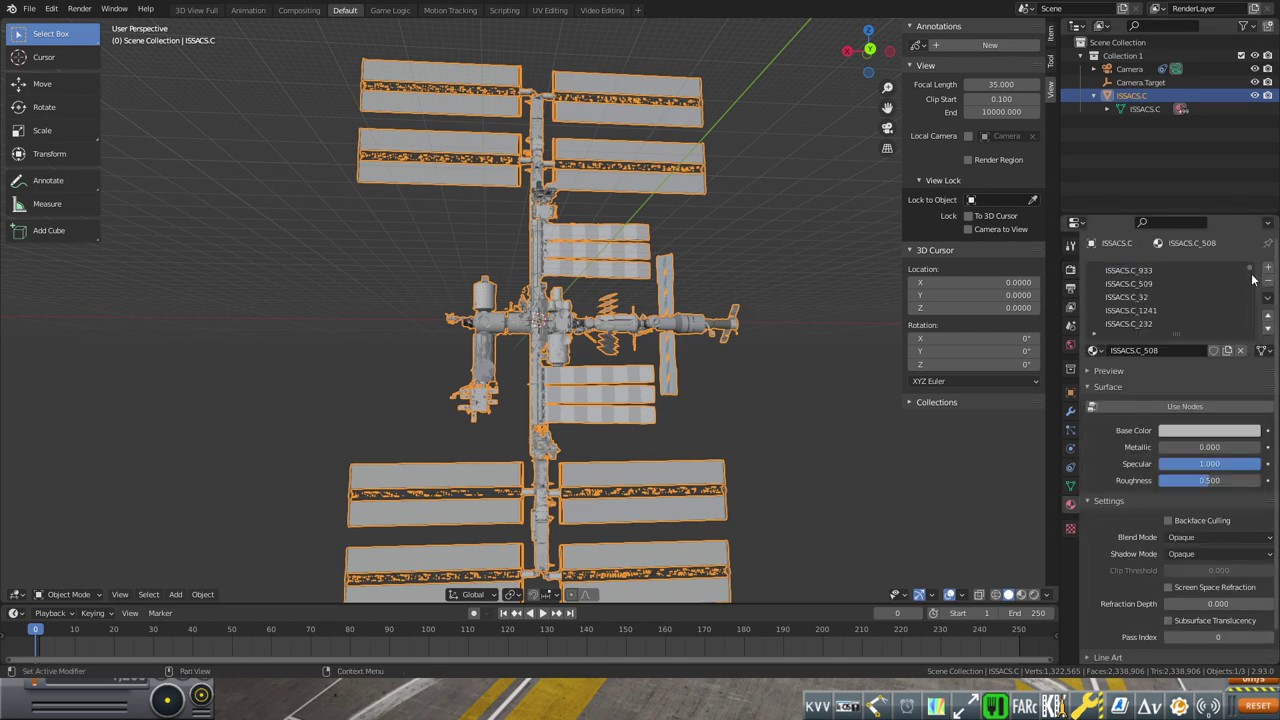
pyautogui.scroll(-2, 1252, 292)
pyautogui.moveTo(1252, 290); pyautogui.dragTo(1252, 341)
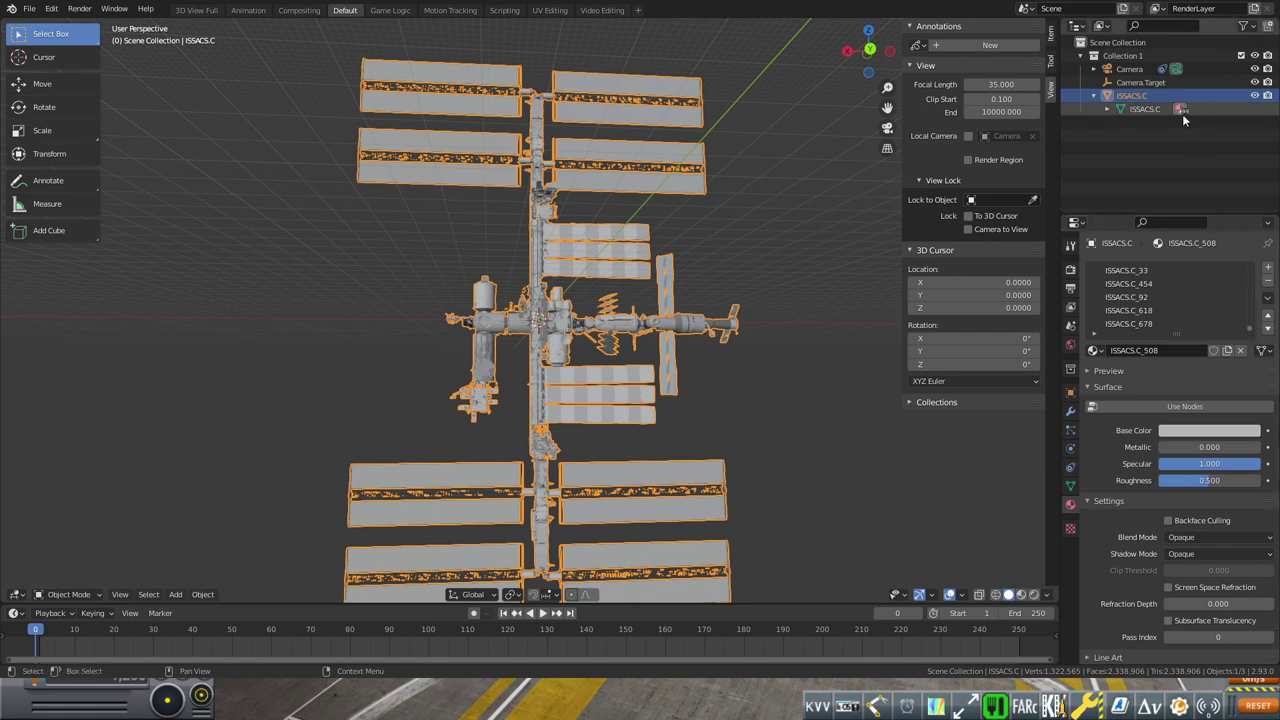
pyautogui.moveTo(1249, 329); pyautogui.dragTo(1249, 323)
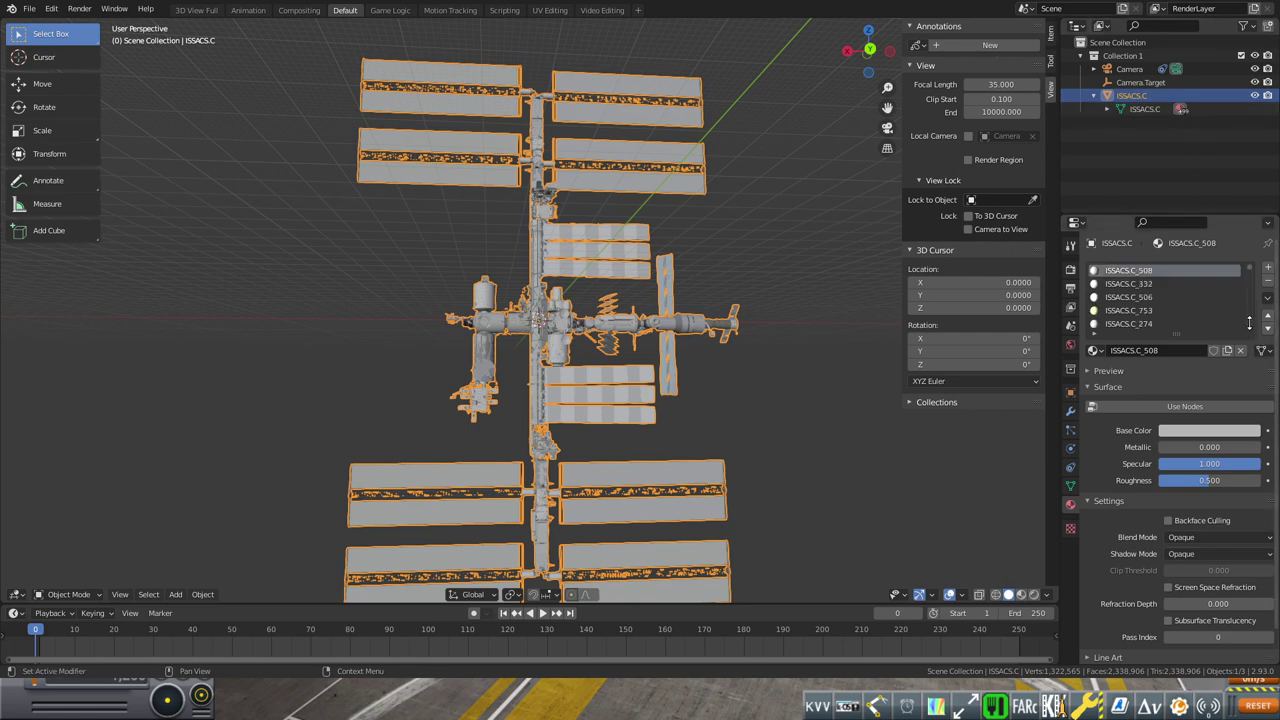
pyautogui.moveTo(1252, 268)
pyautogui.mouseDown()
pyautogui.moveTo(1252, 297)
pyautogui.moveTo(1253, 282)
pyautogui.mouseUp()
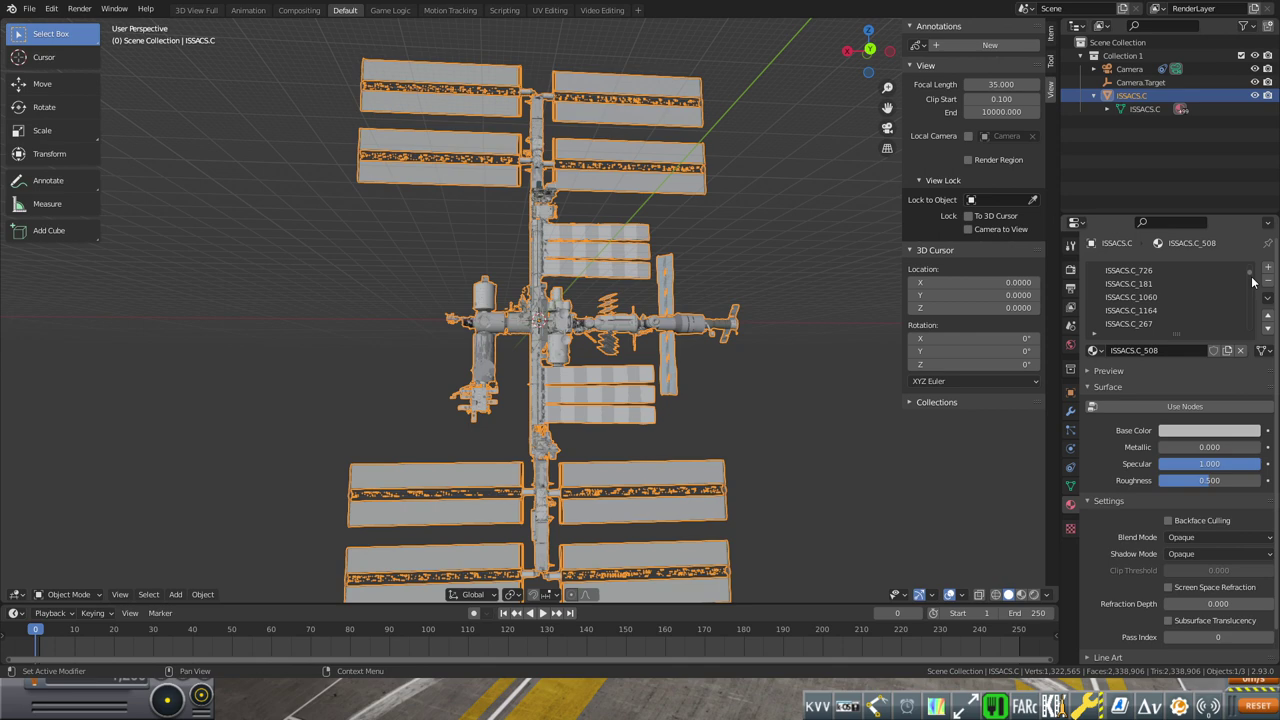
# - Switch to the UV Editing workspace and display the texture image AFRAM_box.png in the image editor
pyautogui.click(550, 11)
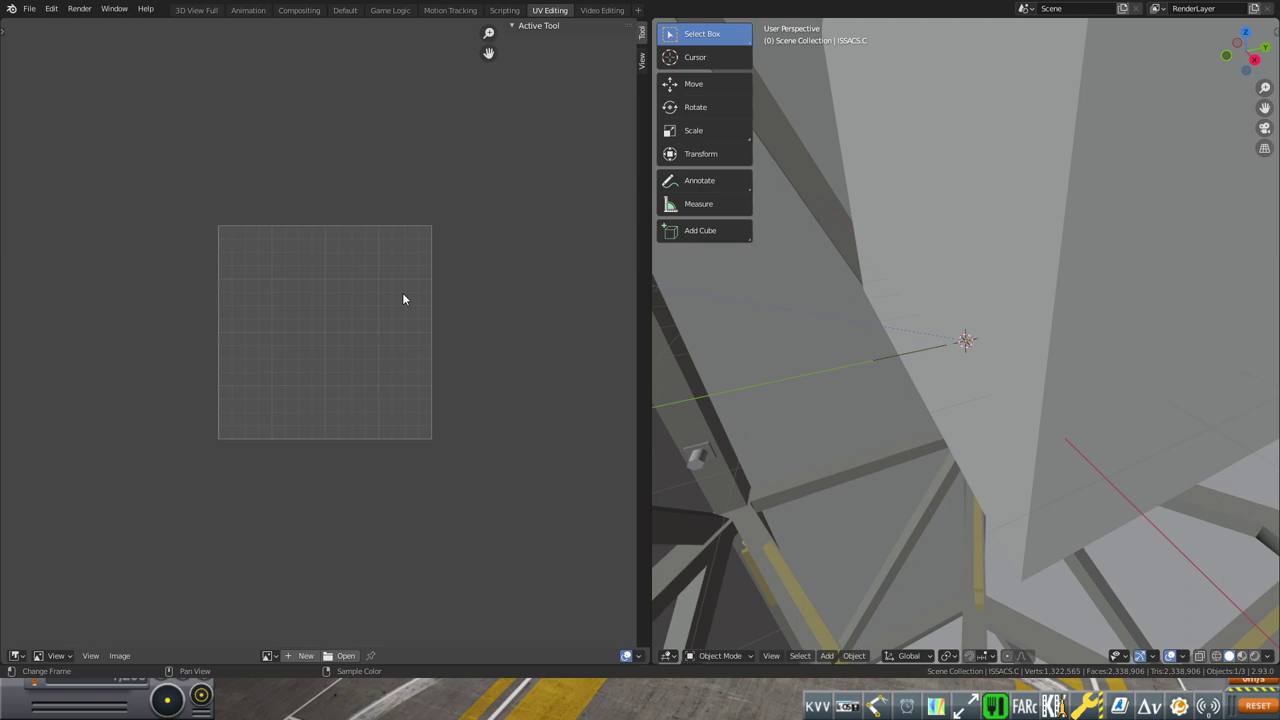
pyautogui.click(268, 655)
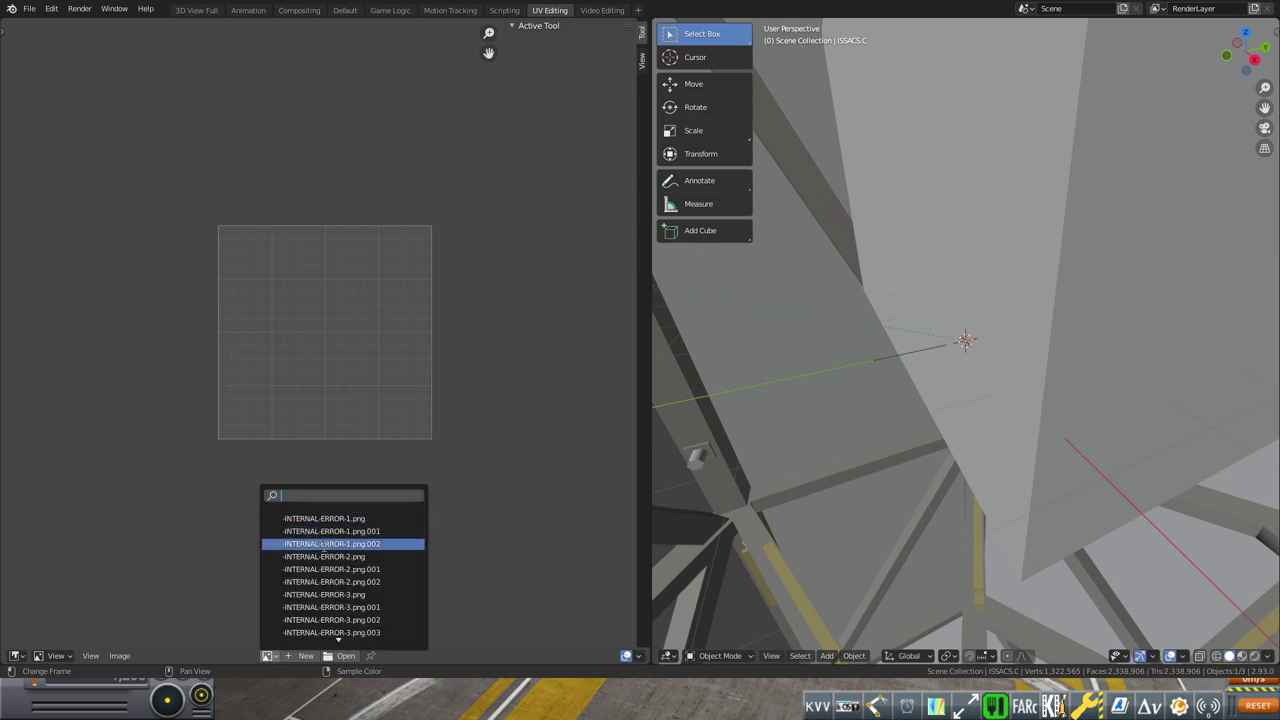
pyautogui.scroll(-17, 330, 562)
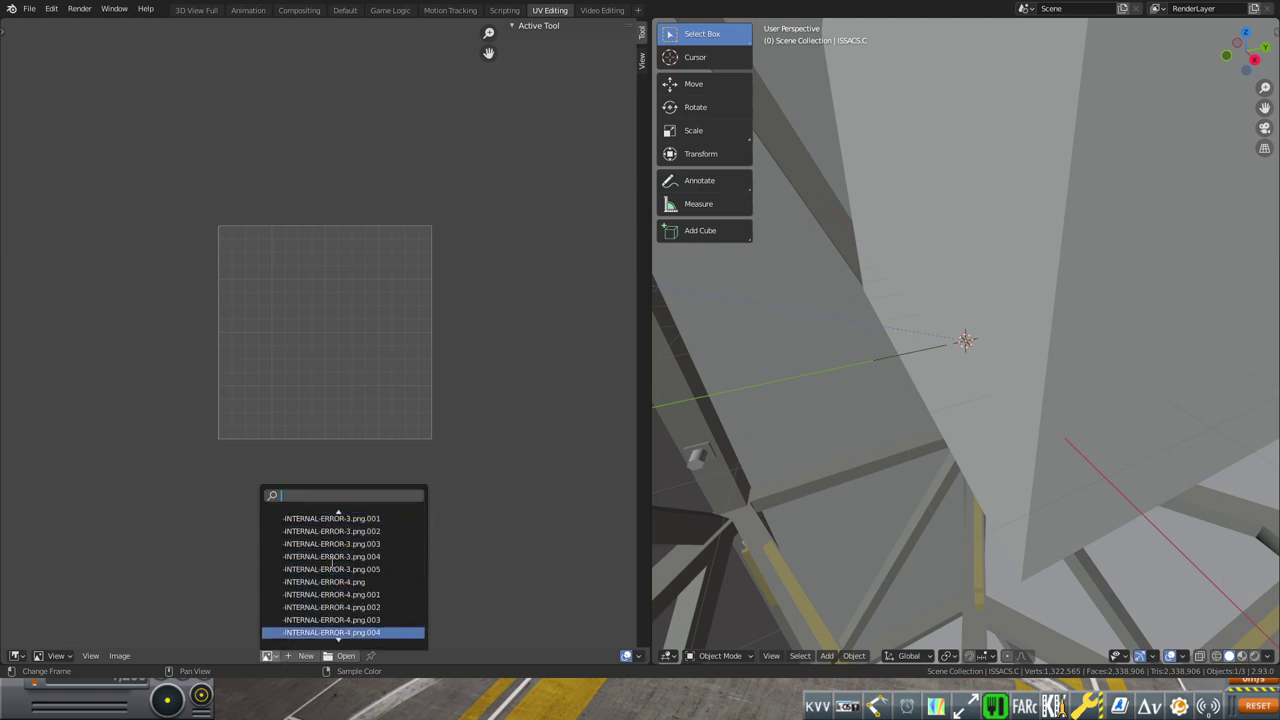
pyautogui.scroll(-4, 333, 564)
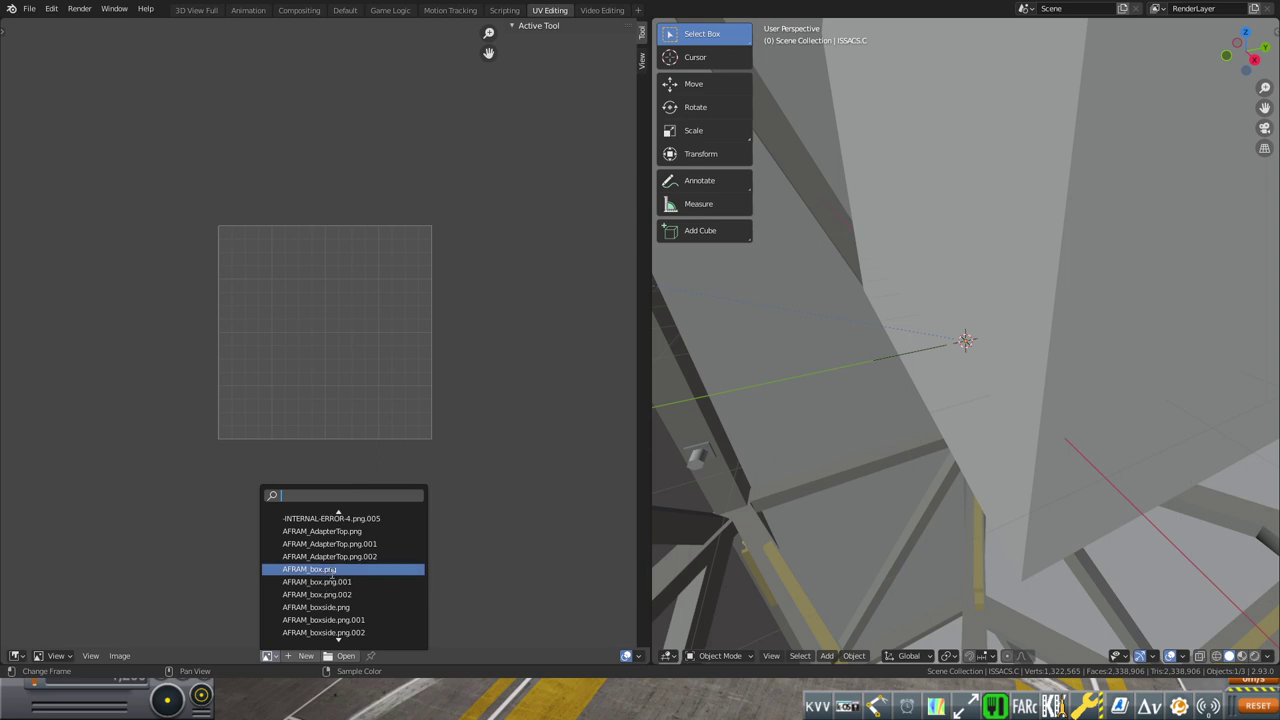
pyautogui.click(332, 578)
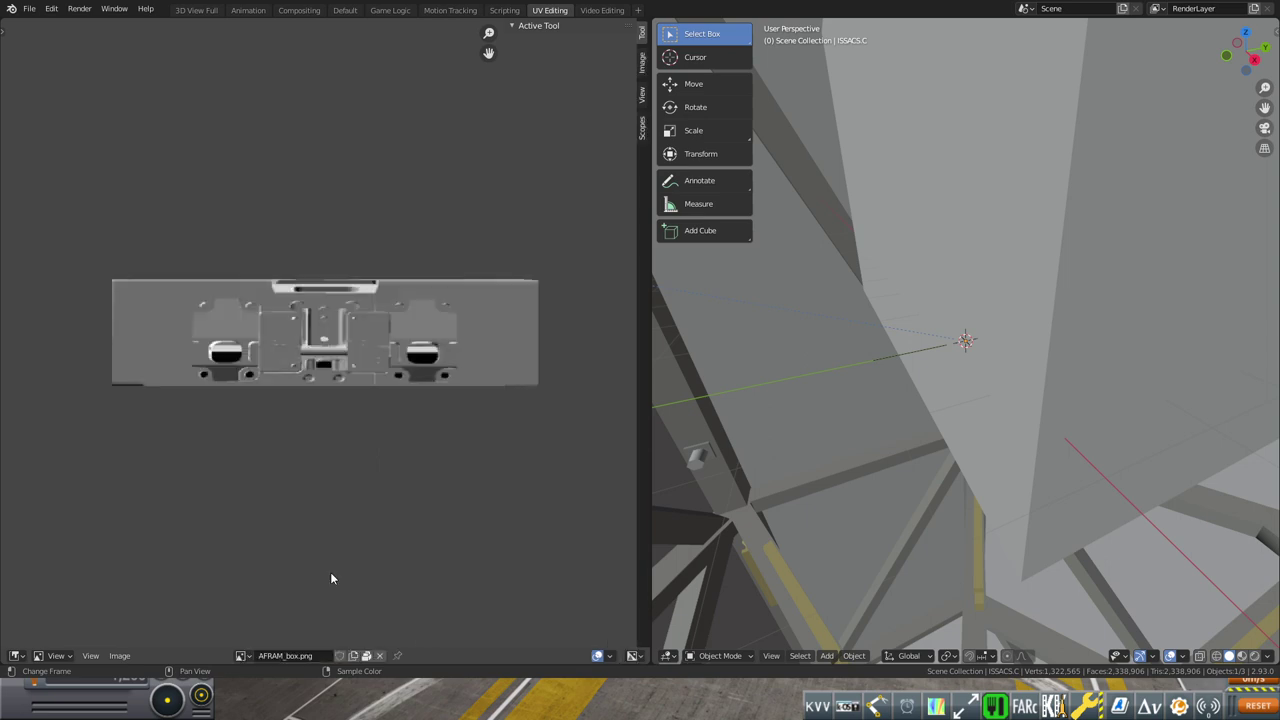
# - Look through the further texture images in the image list, then return to the Default workspace
pyautogui.click(245, 656)
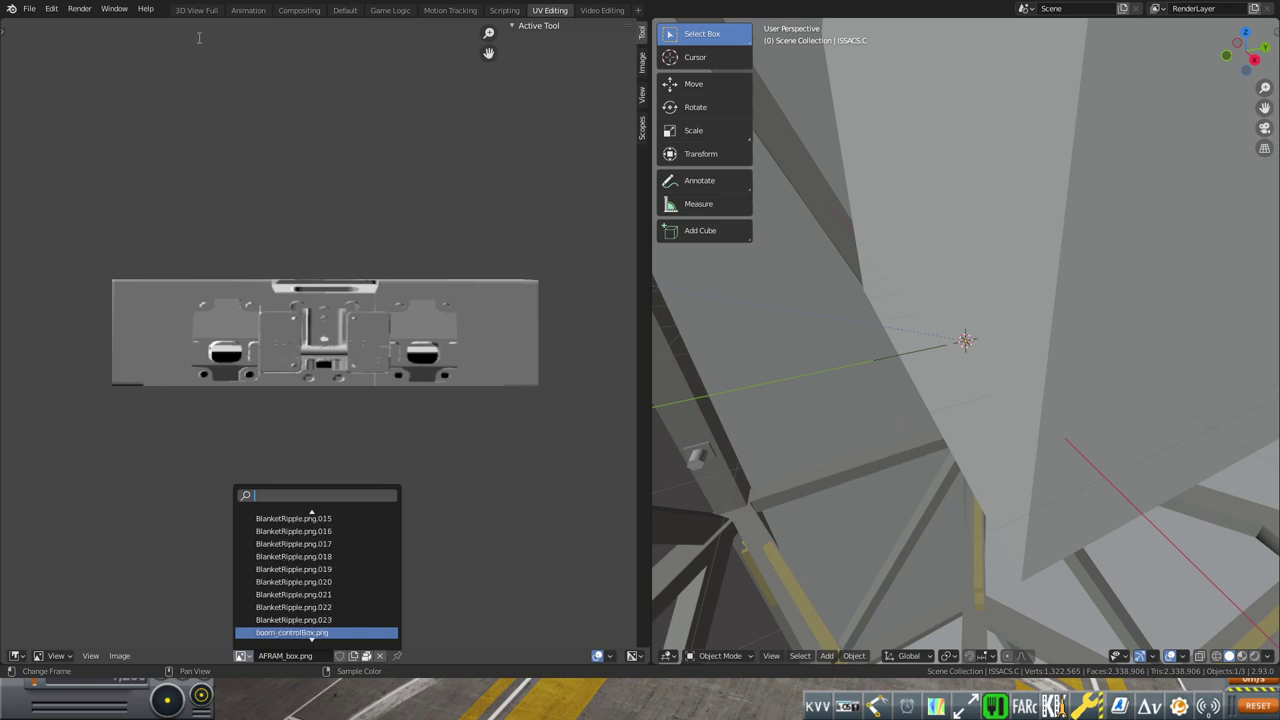
pyautogui.click(341, 10)
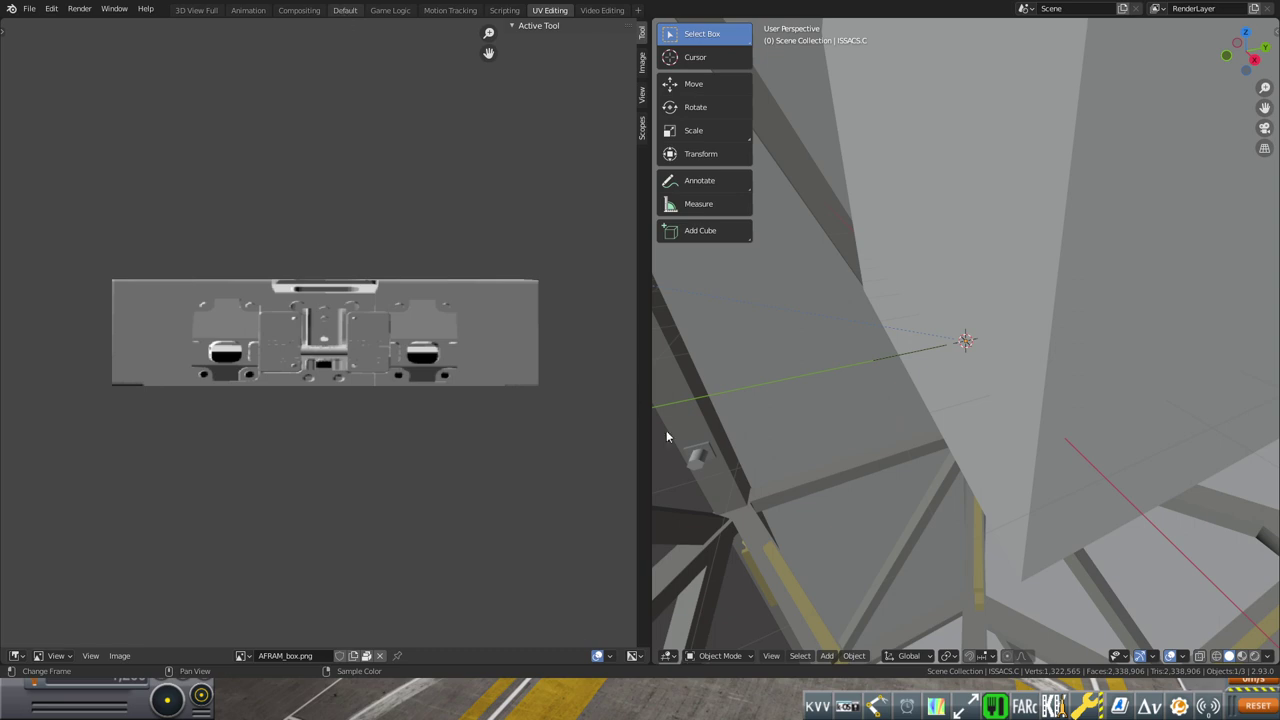
pyautogui.click(345, 10)
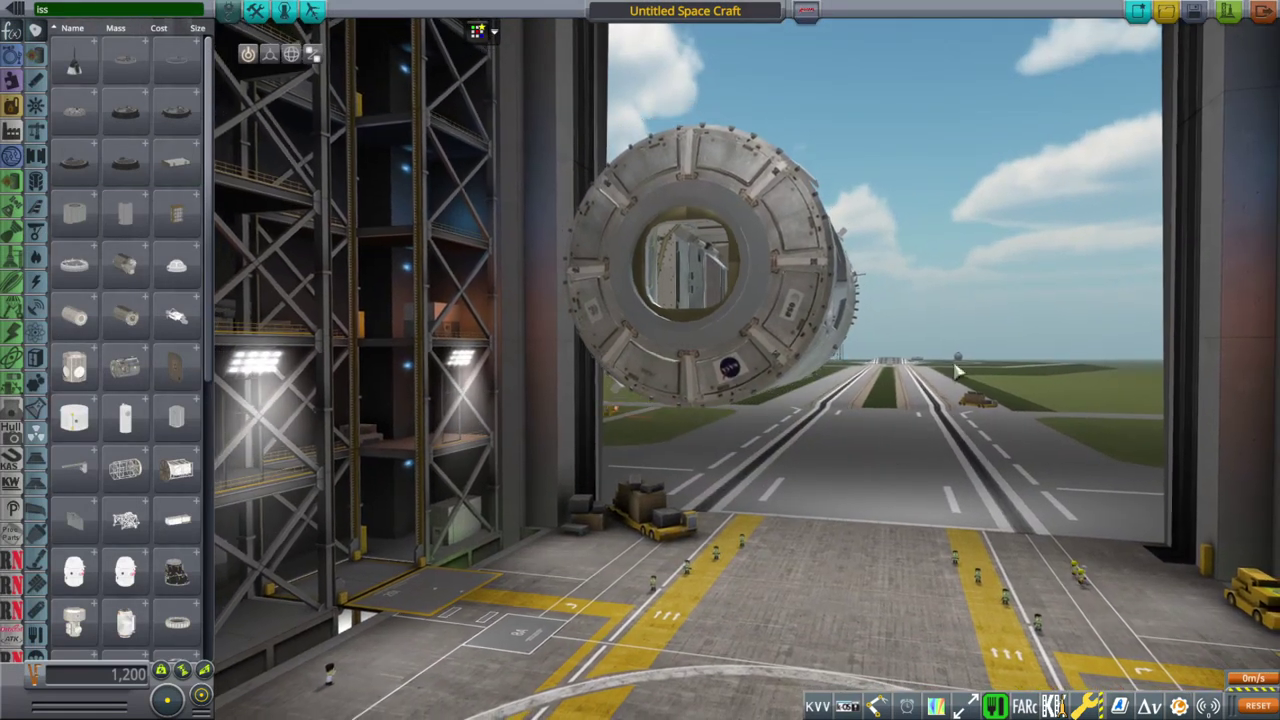
# - Switch to Kerbal Space Program and open the part options of the ISS Harmony module in the hangar
pyautogui.moveTo(957, 368); pyautogui.dragTo(609, 431, button='right')
pyautogui.rightClick(733, 319)
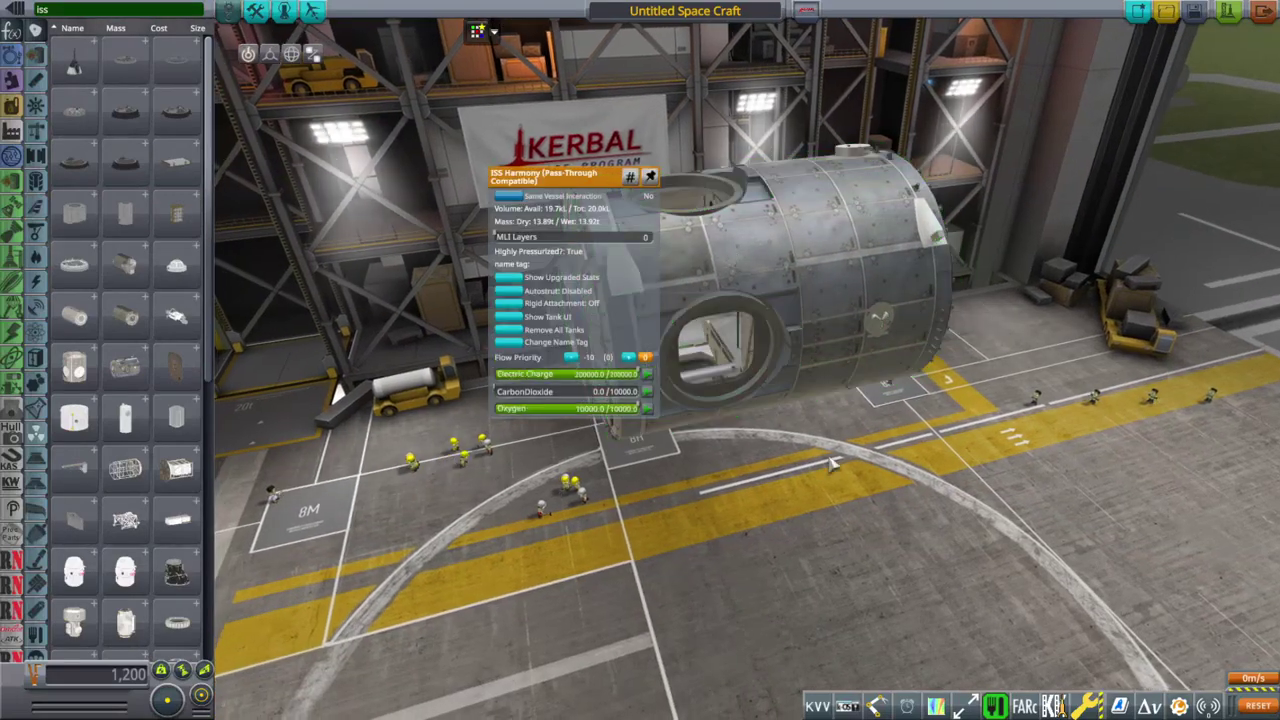
# - Examine the ISS Harmony module's hull, side ports and end rings from all around
pyautogui.moveTo(833, 465); pyautogui.dragTo(859, 490, button='right')
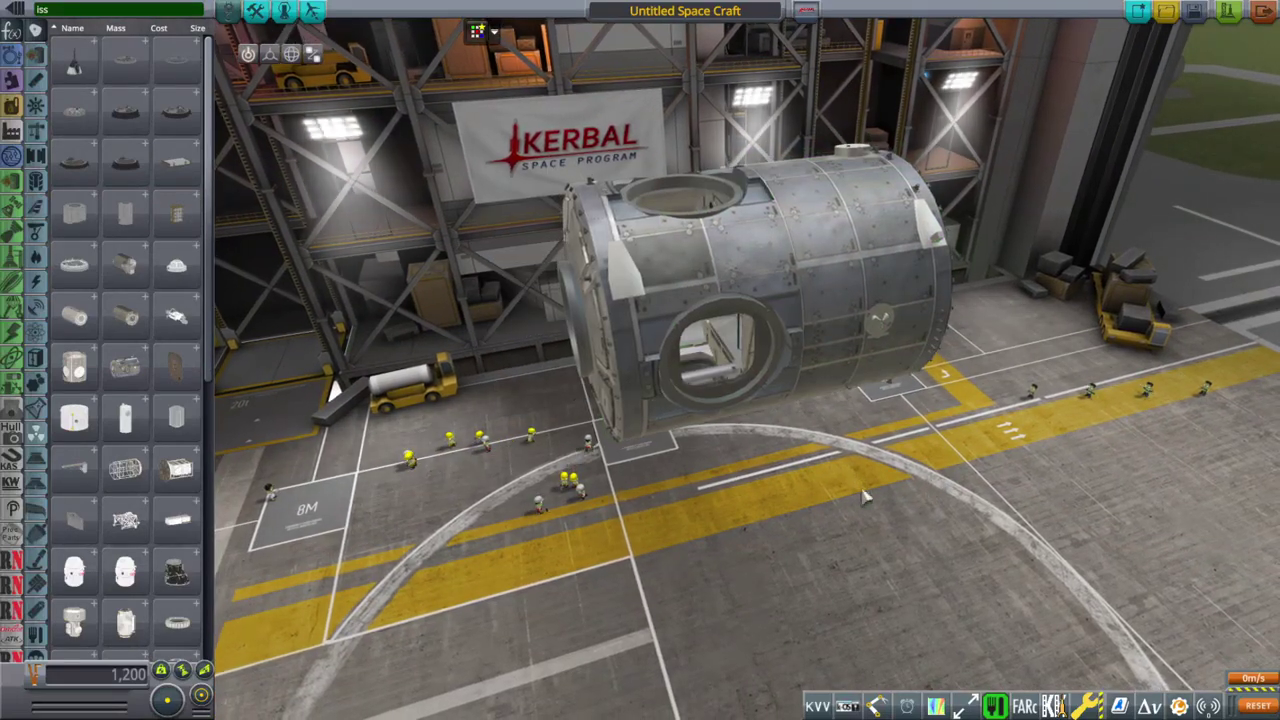
pyautogui.moveTo(130, 278)
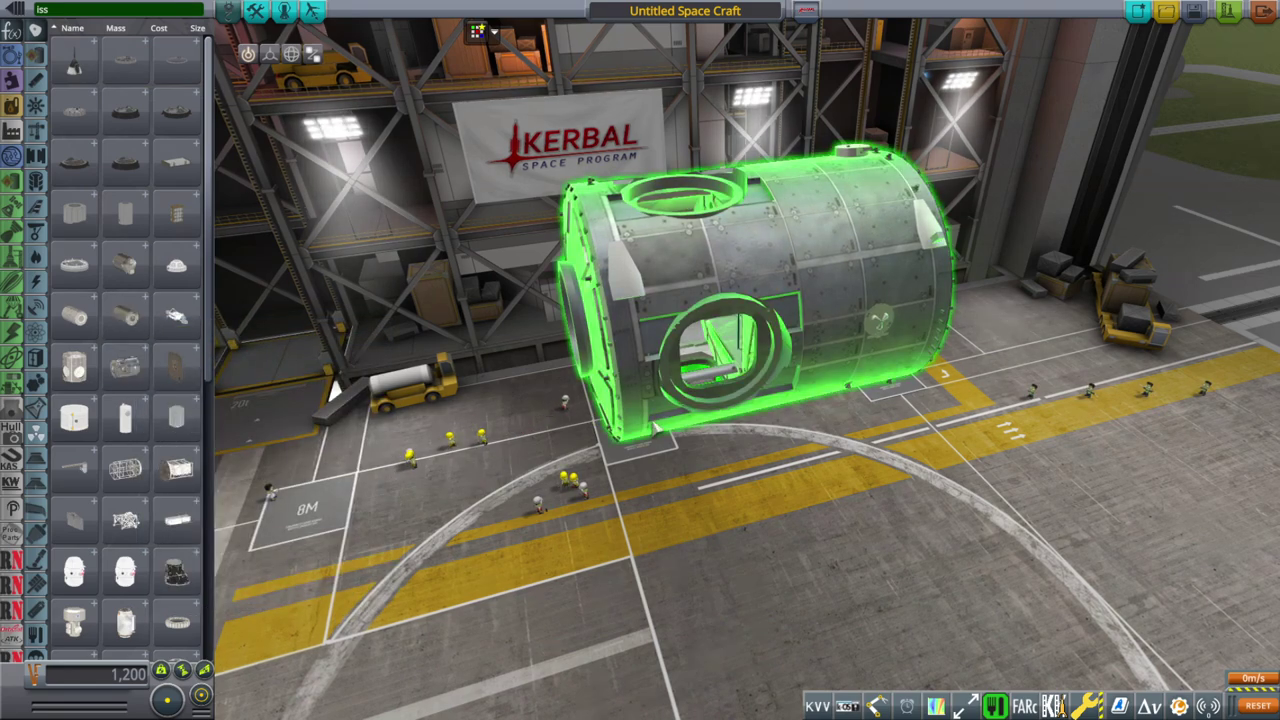
pyautogui.moveTo(822, 506); pyautogui.dragTo(1040, 530, button='right')
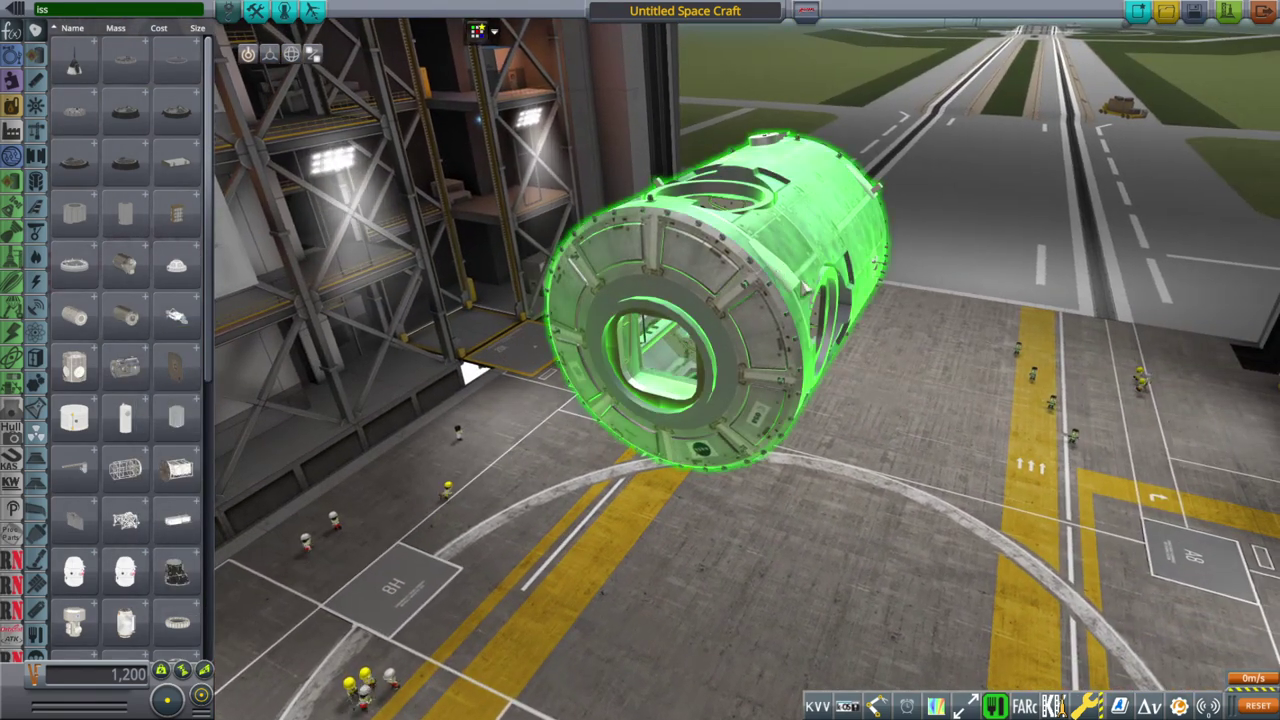
pyautogui.moveTo(470, 372); pyautogui.dragTo(236, 380, button='right')
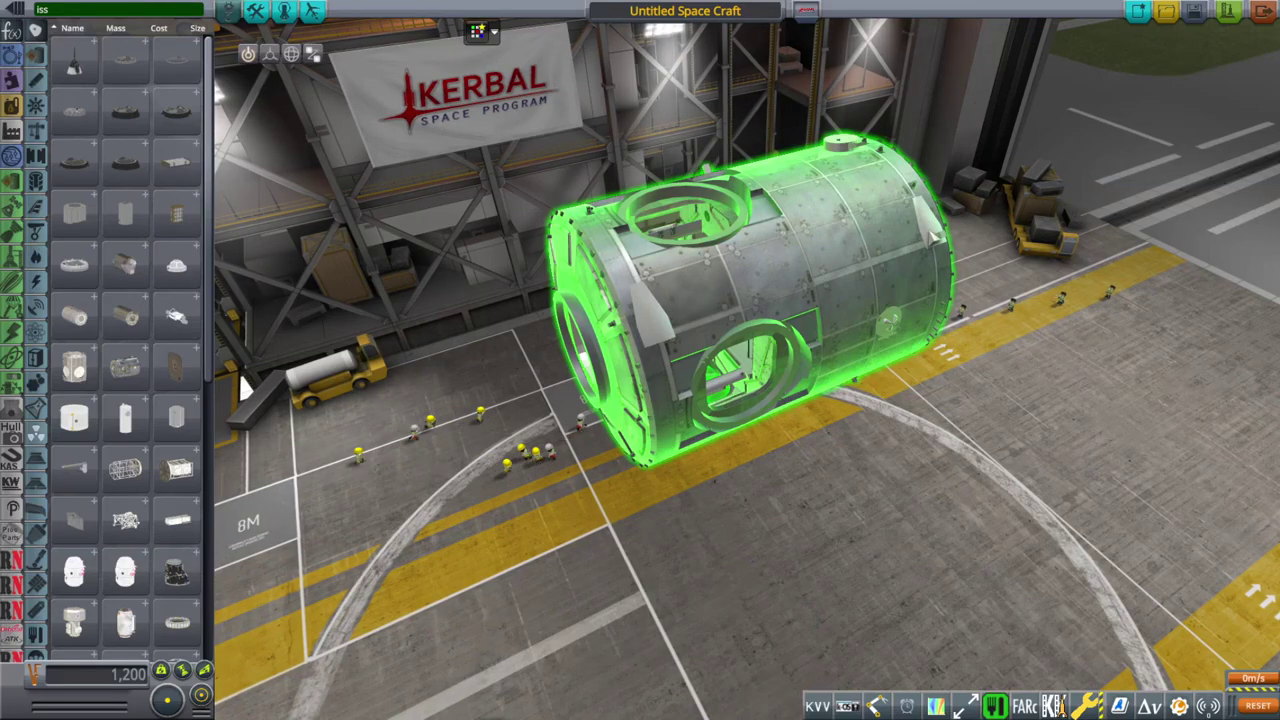
pyautogui.moveTo(806, 455); pyautogui.dragTo(1093, 412, button='right')
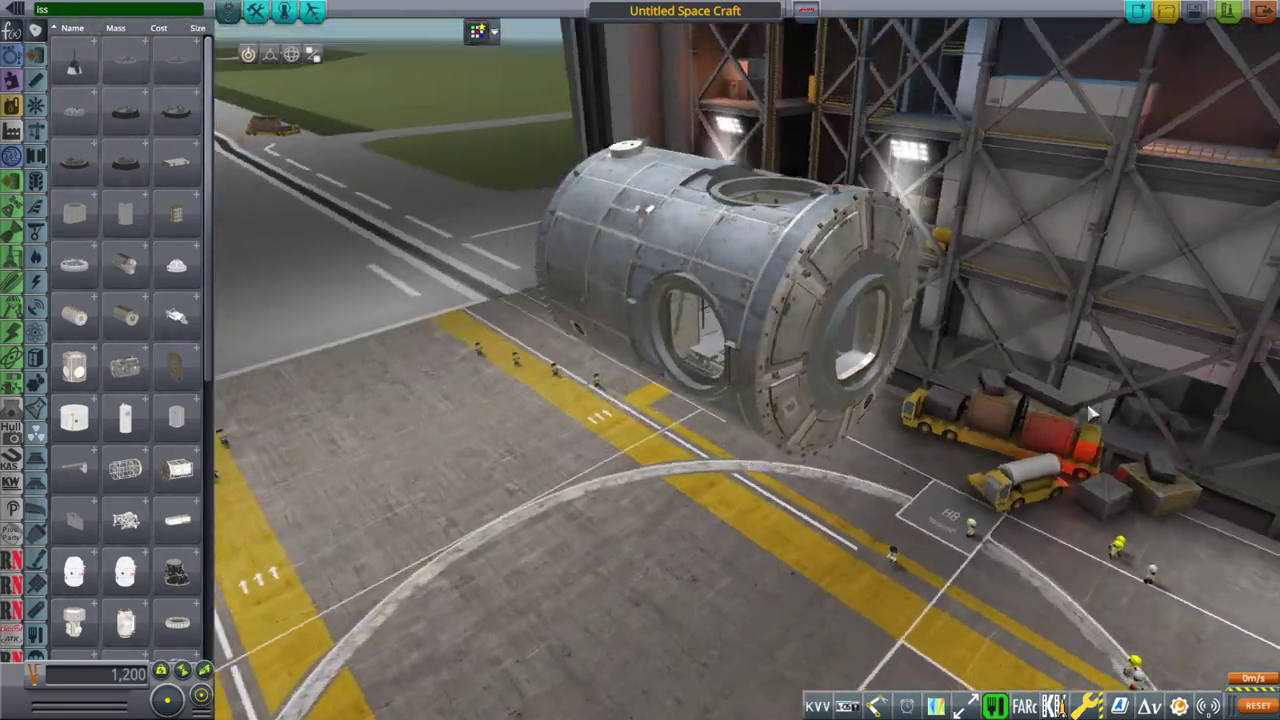
pyautogui.moveTo(830, 606); pyautogui.dragTo(733, 515, button='right')
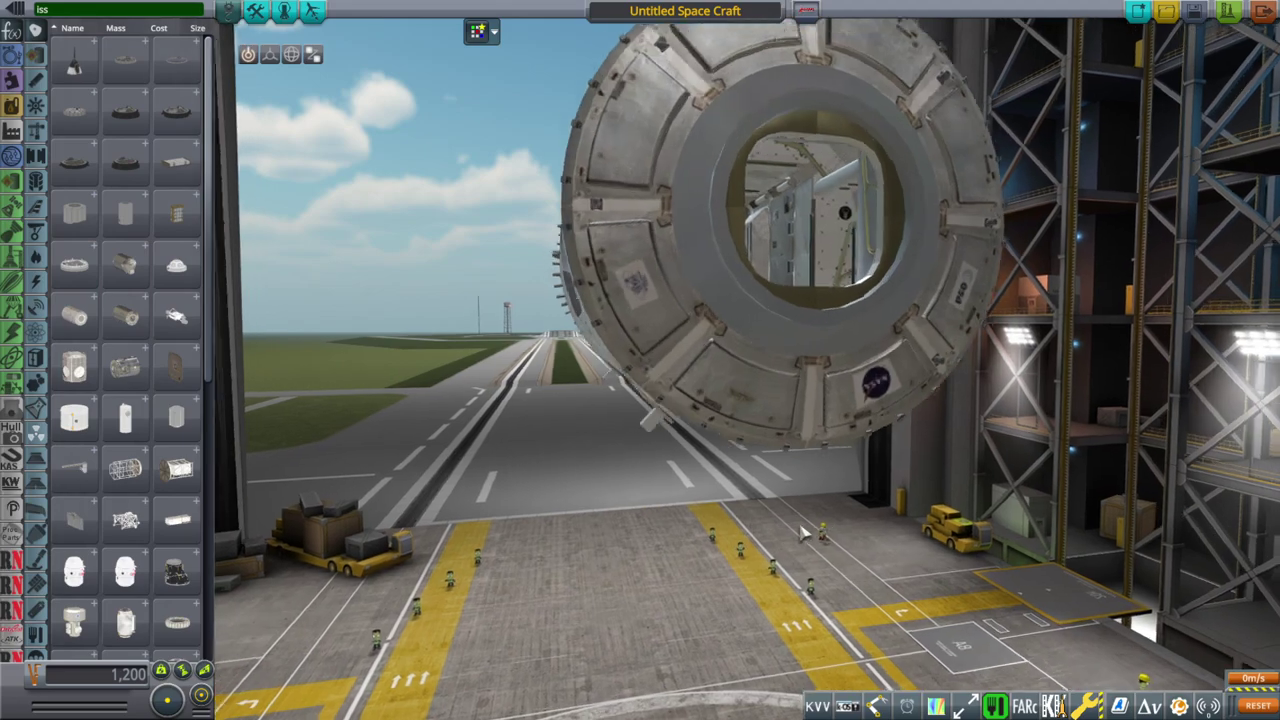
pyautogui.moveTo(803, 533)
pyautogui.mouseDown(button='right')
pyautogui.moveTo(323, 554)
pyautogui.moveTo(466, 451)
pyautogui.moveTo(905, 447)
pyautogui.moveTo(640, 430)
pyautogui.moveTo(595, 455)
pyautogui.mouseUp(button='right')
pyautogui.moveTo(908, 492)
pyautogui.mouseDown(button='right')
pyautogui.moveTo(458, 481)
pyautogui.moveTo(926, 498)
pyautogui.moveTo(965, 533)
pyautogui.moveTo(558, 264)
pyautogui.mouseUp(button='right')
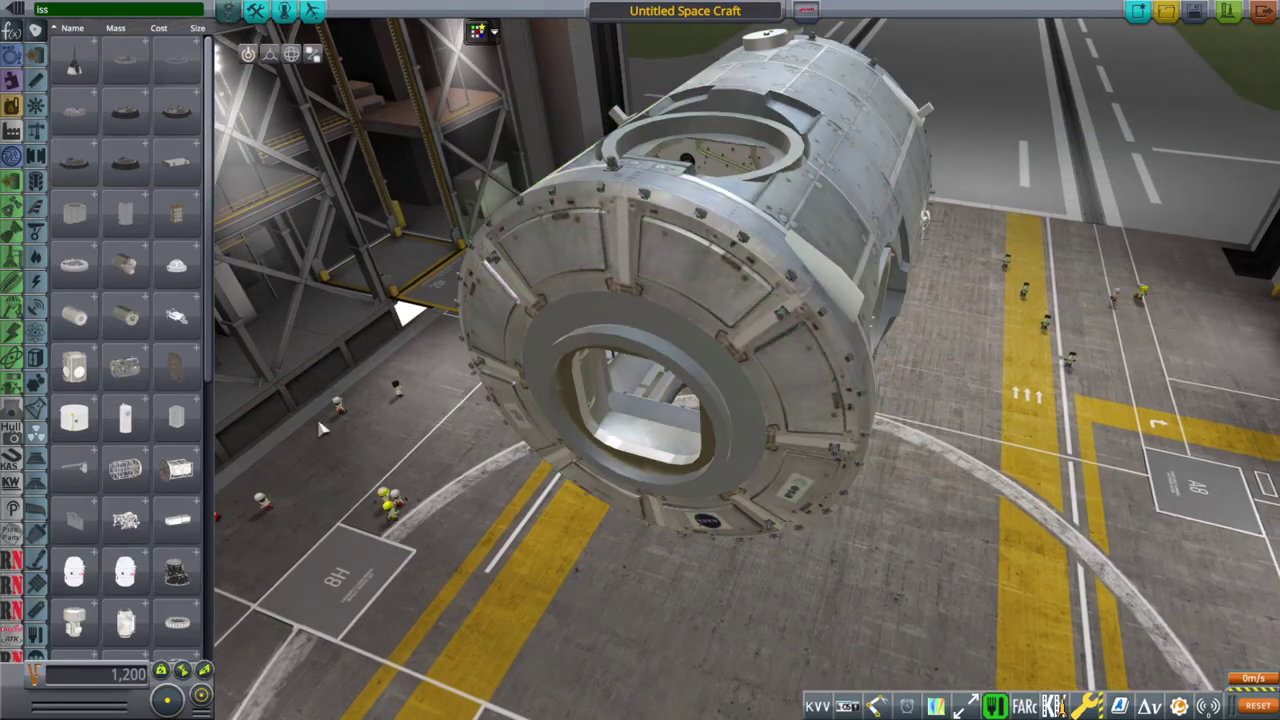
# - Attach an ISS Hatch to the open end port of the Harmony module
pyautogui.click(195, 385)
pyautogui.moveTo(500, 470); pyautogui.dragTo(393, 403, button='right')
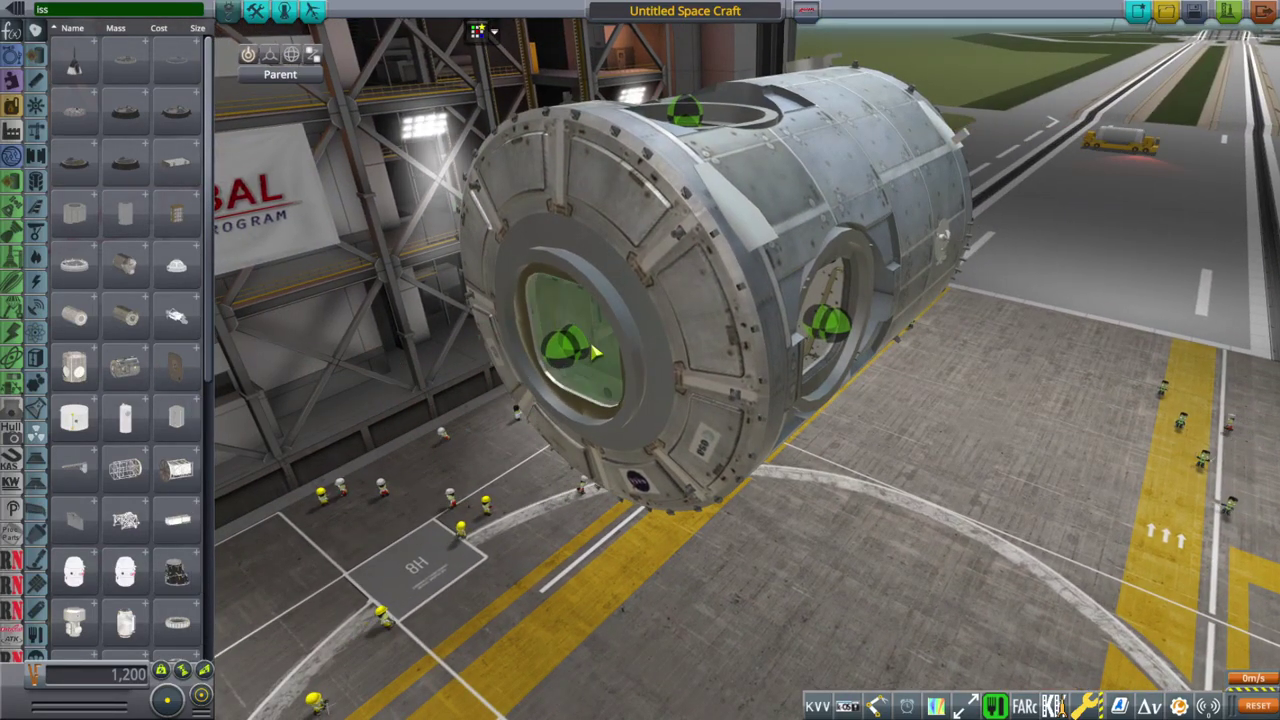
pyautogui.click(595, 352)
pyautogui.moveTo(595, 352); pyautogui.dragTo(1048, 312, button='right')
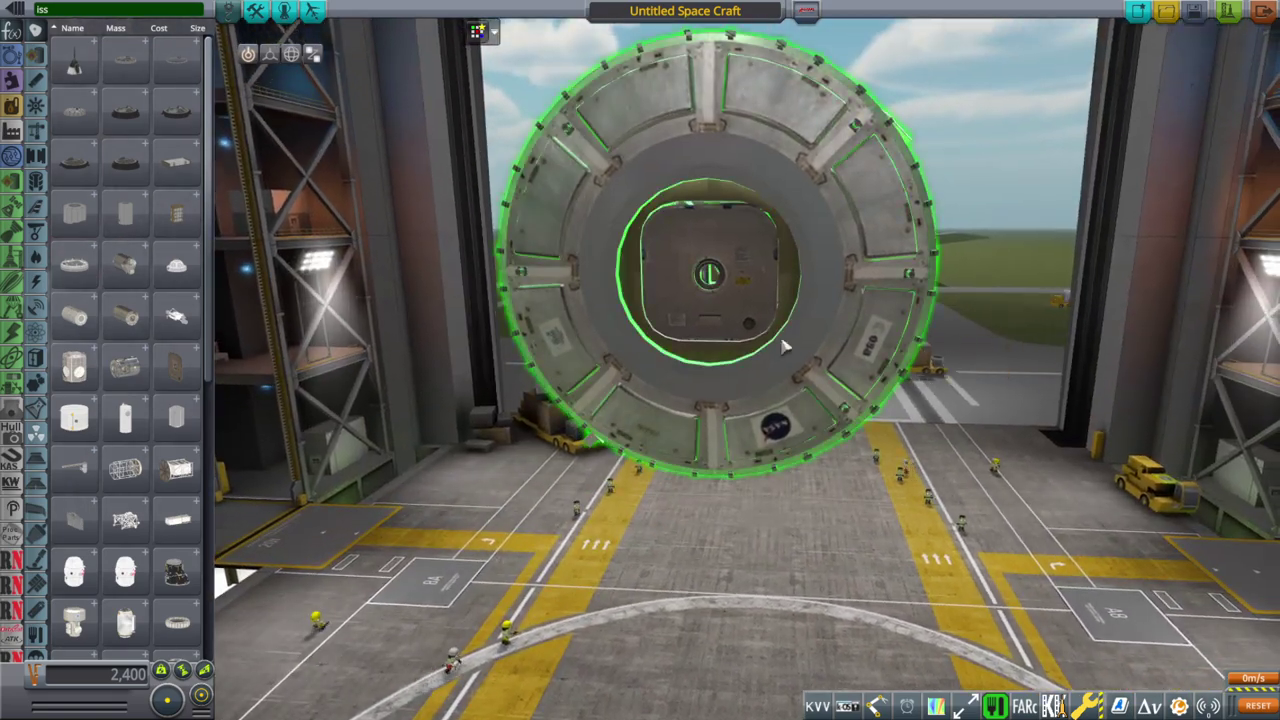
# - Try a second ISS Hatch on the Harmony module's upper port and bring up the hatch's part options
pyautogui.moveTo(784, 346)
pyautogui.mouseDown(button='right')
pyautogui.moveTo(562, 257)
pyautogui.moveTo(727, 296)
pyautogui.moveTo(851, 371)
pyautogui.moveTo(850, 330)
pyautogui.moveTo(789, 223)
pyautogui.moveTo(700, 190)
pyautogui.moveTo(652, 195)
pyautogui.mouseUp(button='right')
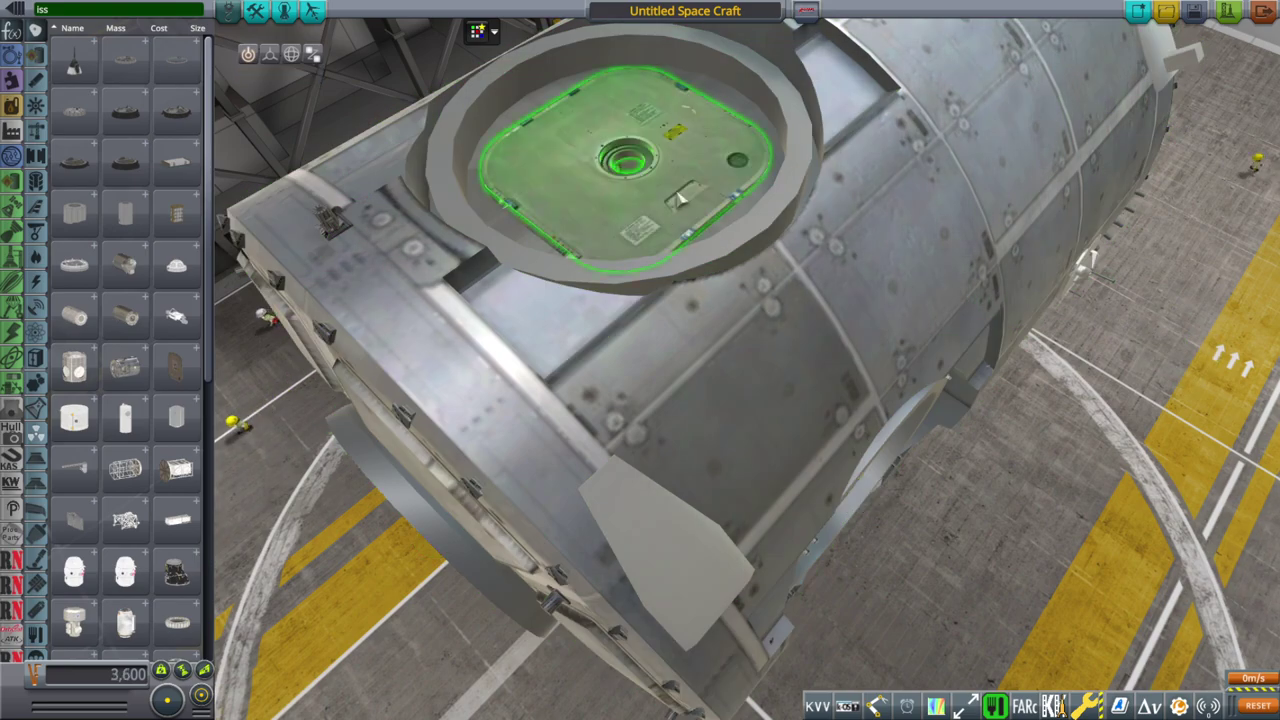
pyautogui.moveTo(681, 198); pyautogui.dragTo(882, 266, button='right')
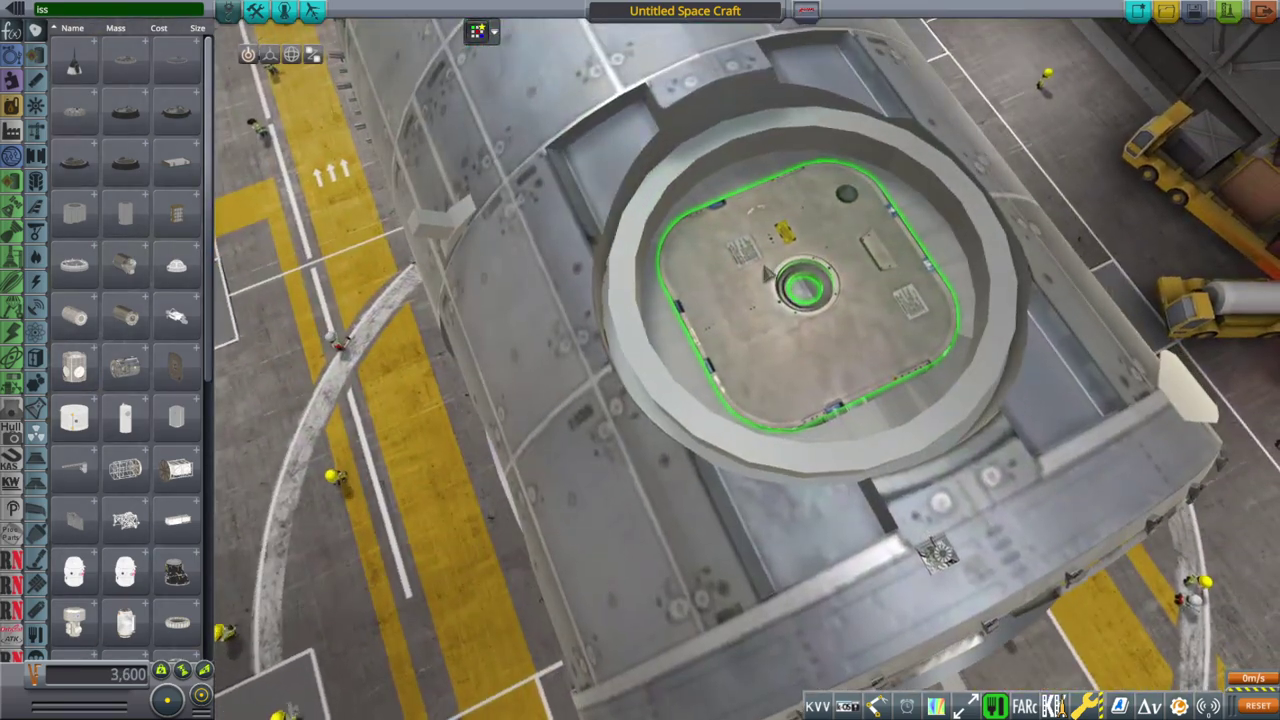
pyautogui.rightClick(765, 262)
pyautogui.click(597, 316)
pyautogui.moveTo(597, 318)
pyautogui.mouseDown(button='right')
pyautogui.moveTo(457, 335)
pyautogui.moveTo(803, 333)
pyautogui.moveTo(531, 238)
pyautogui.moveTo(655, 292)
pyautogui.moveTo(899, 486)
pyautogui.moveTo(800, 484)
pyautogui.mouseUp(button='right')
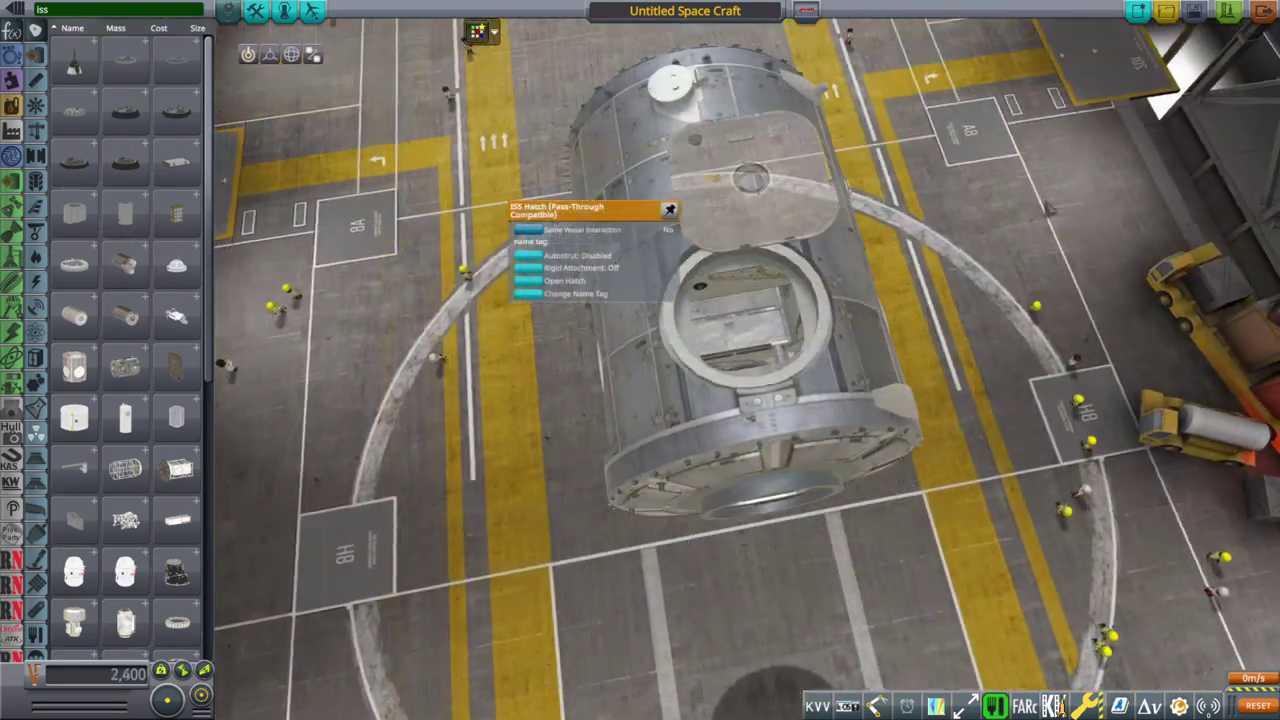
# - Examine the Harmony module's interior through its open end, as far as the hatch at the opposite end
pyautogui.moveTo(930, 369)
pyautogui.mouseDown(button='right')
pyautogui.moveTo(1056, 252)
pyautogui.moveTo(978, 335)
pyautogui.moveTo(741, 447)
pyautogui.moveTo(520, 437)
pyautogui.mouseUp(button='right')
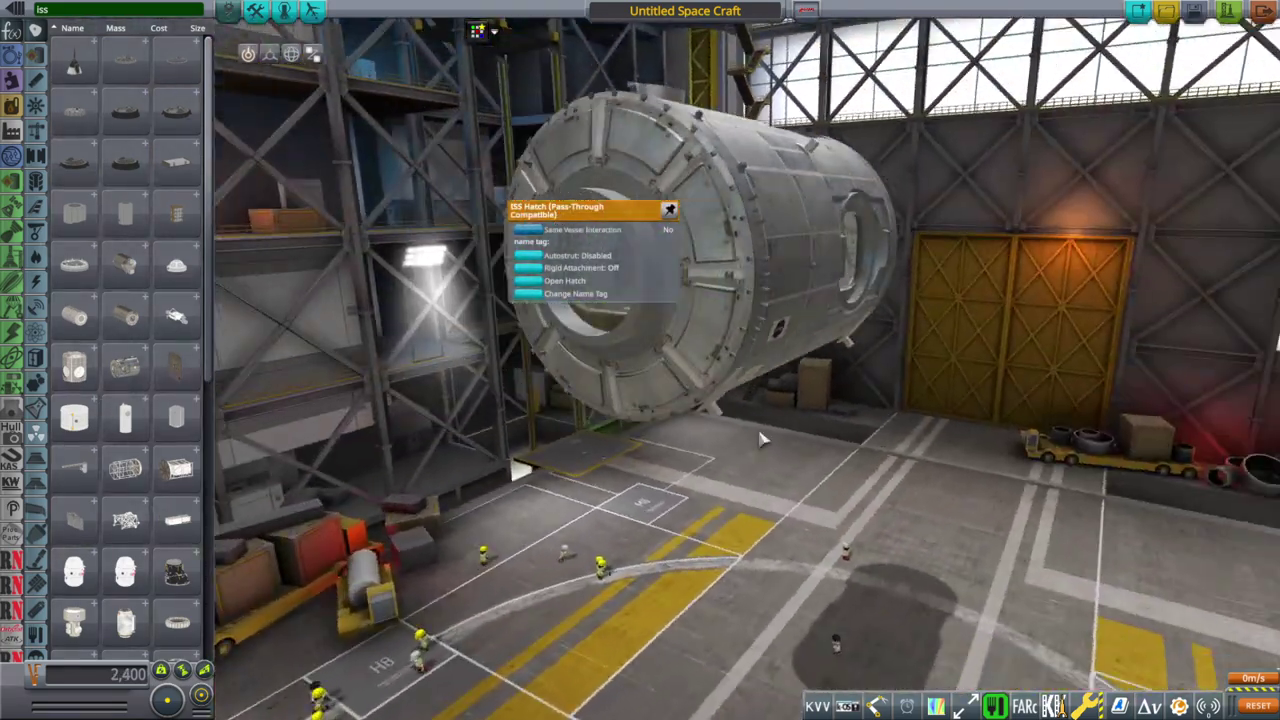
pyautogui.keyDown('shift'); pyautogui.scroll(5, 774, 429); pyautogui.keyUp('shift')
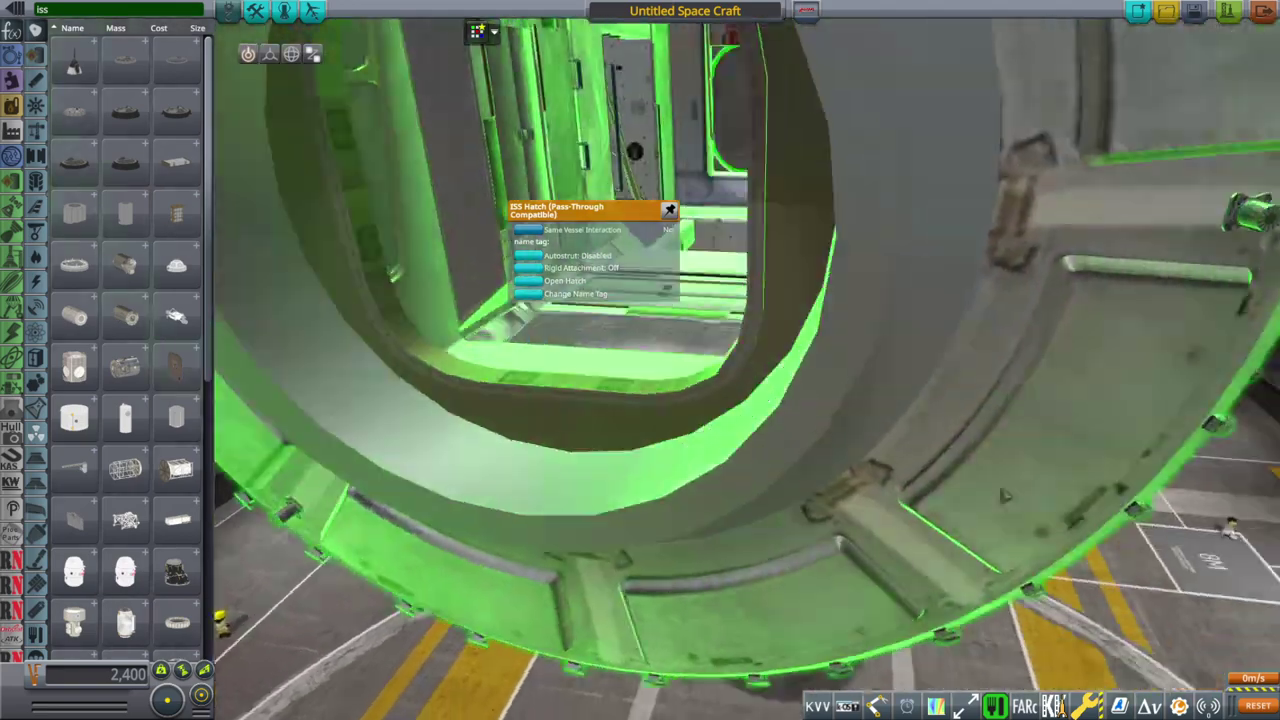
pyautogui.moveTo(1005, 495)
pyautogui.mouseDown(button='right')
pyautogui.moveTo(937, 454)
pyautogui.moveTo(903, 220)
pyautogui.moveTo(895, 335)
pyautogui.moveTo(906, 350)
pyautogui.moveTo(914, 270)
pyautogui.moveTo(898, 340)
pyautogui.mouseUp(button='right')
pyautogui.keyDown('shift'); pyautogui.scroll(3, 928, 434); pyautogui.keyUp('shift')
pyautogui.scroll(1, 920, 414)
pyautogui.scroll(3, 899, 331)
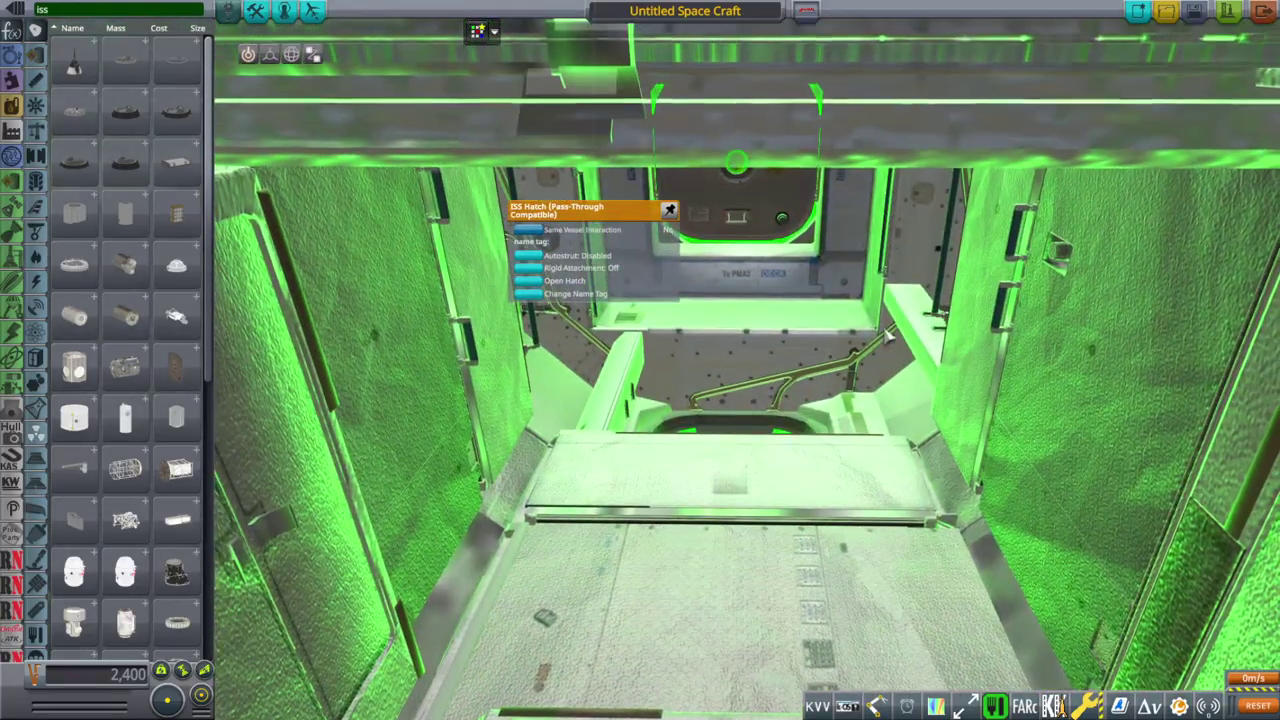
pyautogui.scroll(1, 912, 341)
pyautogui.moveTo(913, 347); pyautogui.dragTo(918, 322, button='right')
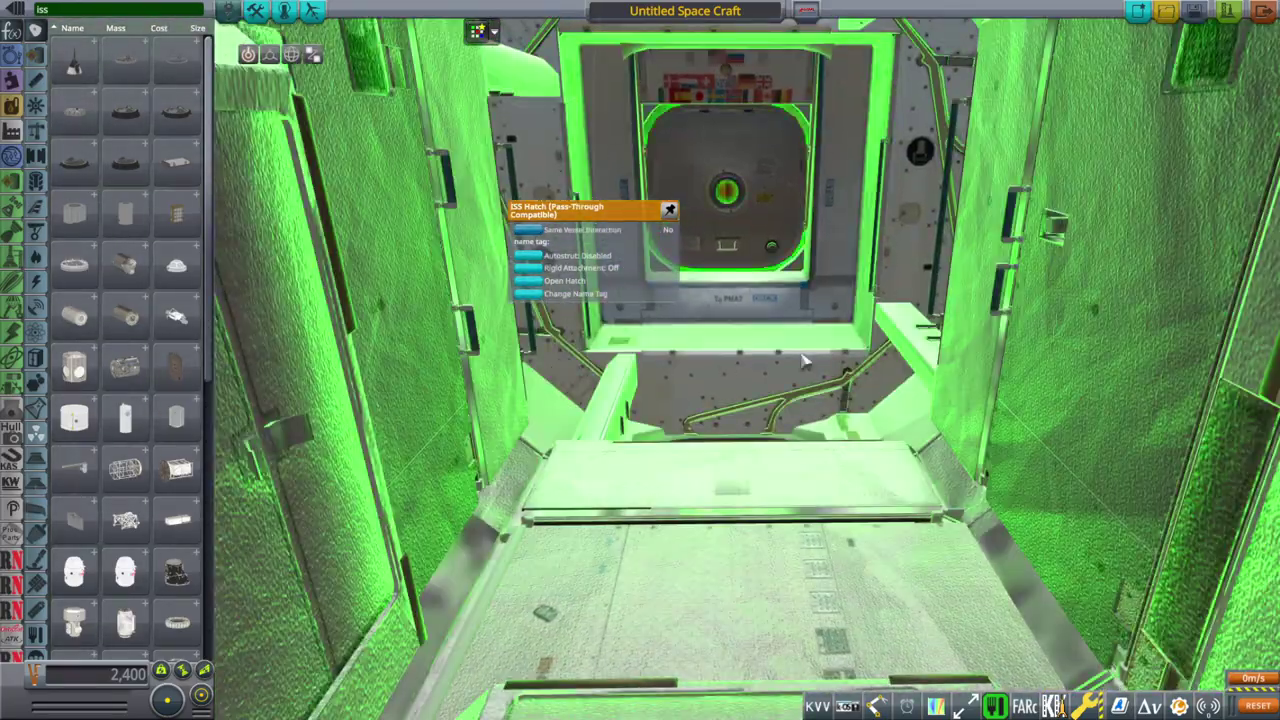
pyautogui.scroll(2, 802, 354)
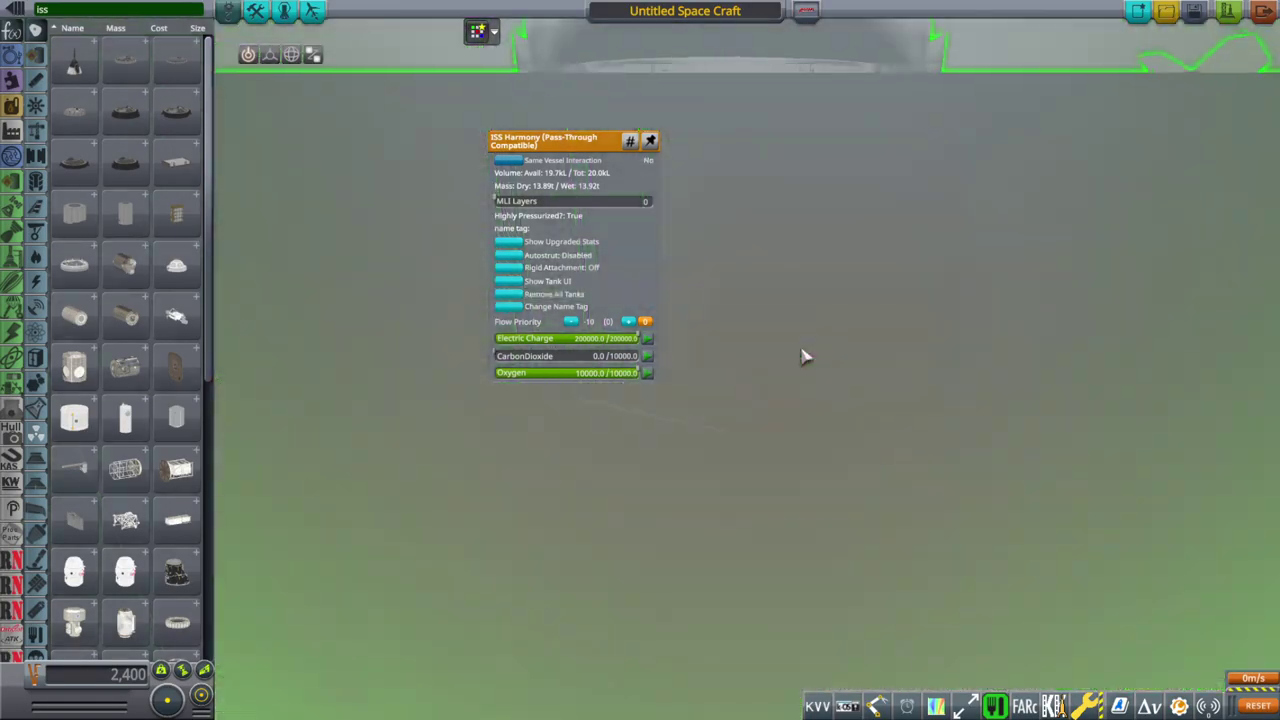
# - Inspect the floor panels, wall textures and racks inside the Harmony module, finishing outside its open end
pyautogui.moveTo(804, 355); pyautogui.dragTo(808, 246, button='right')
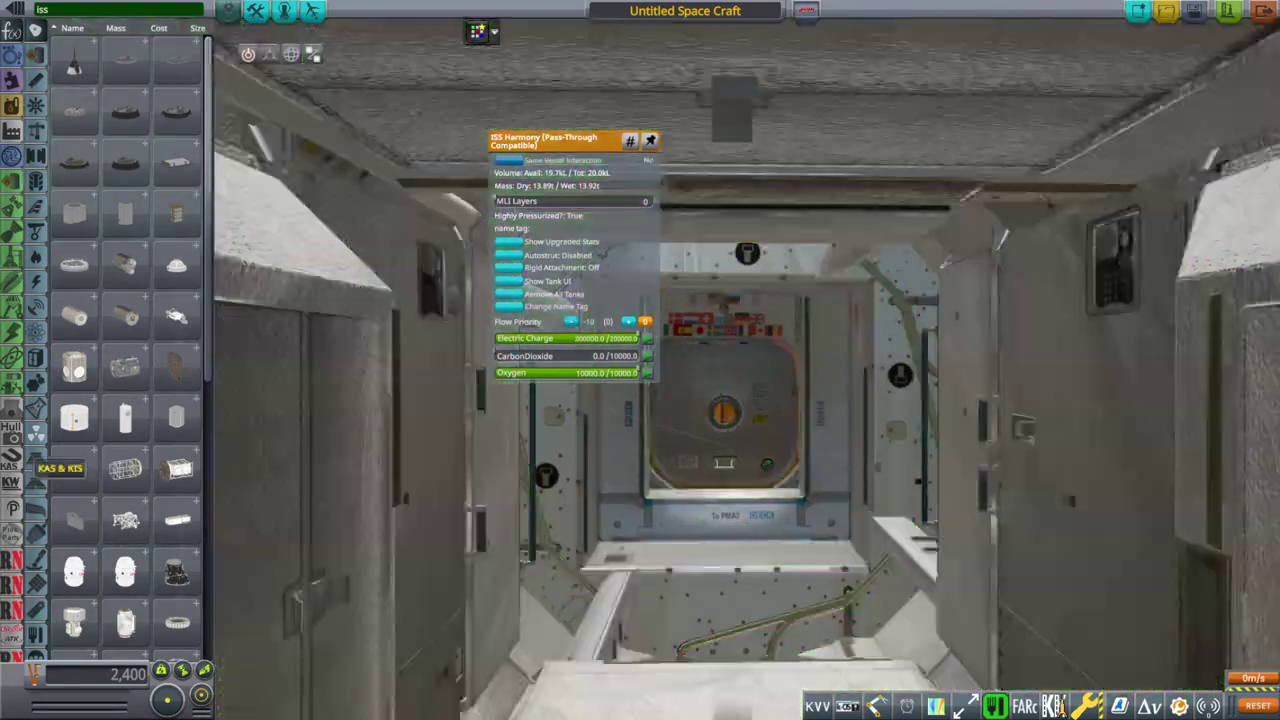
pyautogui.scroll(-2, 368, 547)
pyautogui.scroll(-4, 500, 489)
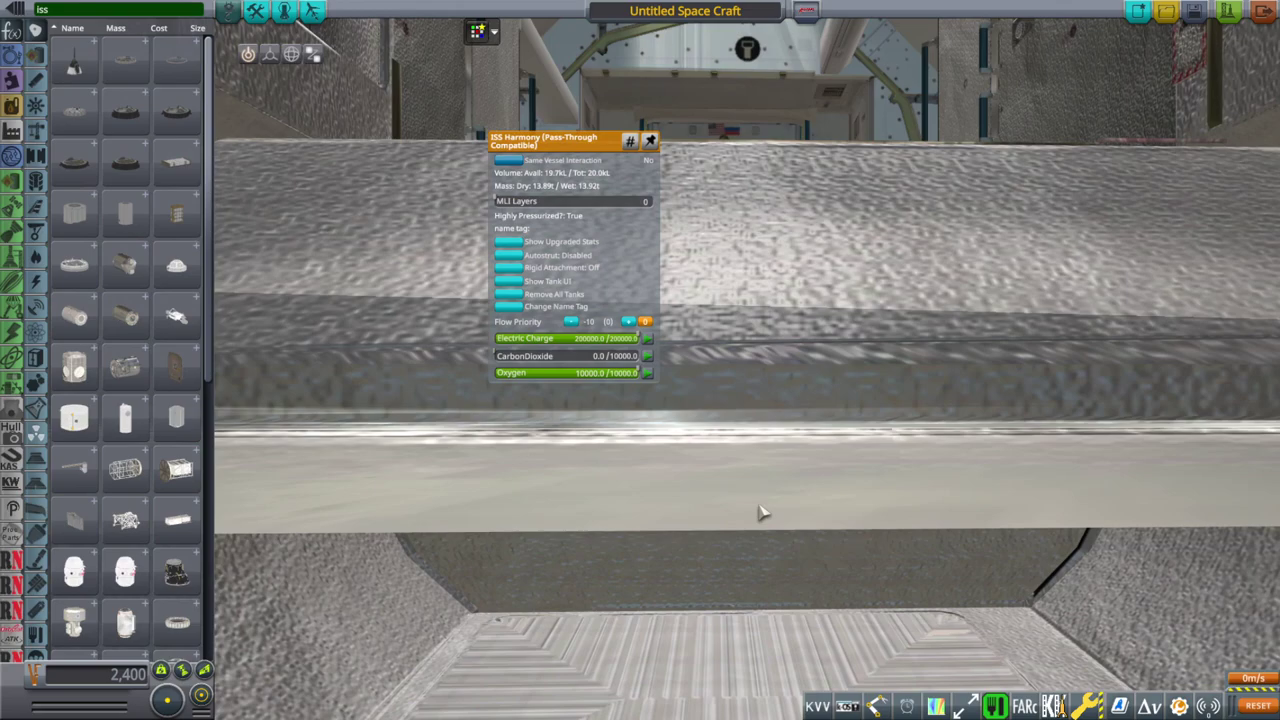
pyautogui.scroll(1, 1160, 283)
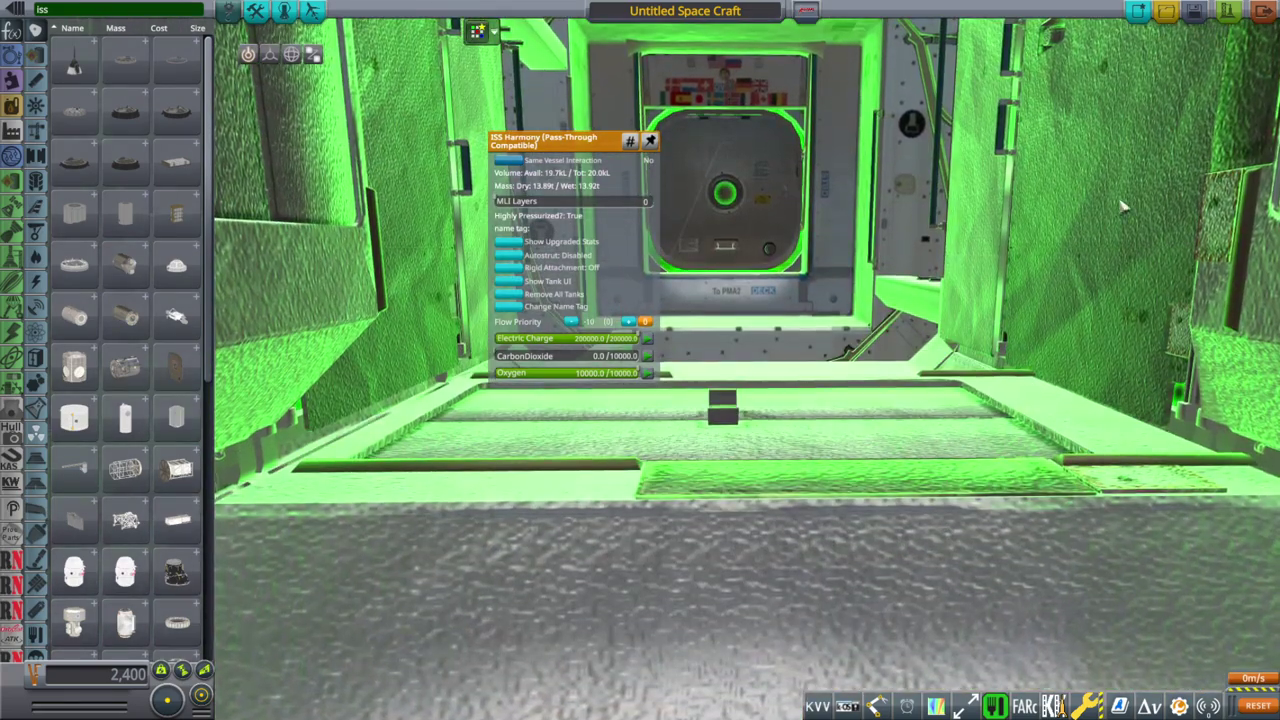
pyautogui.moveTo(1124, 206); pyautogui.dragTo(826, 435, button='right')
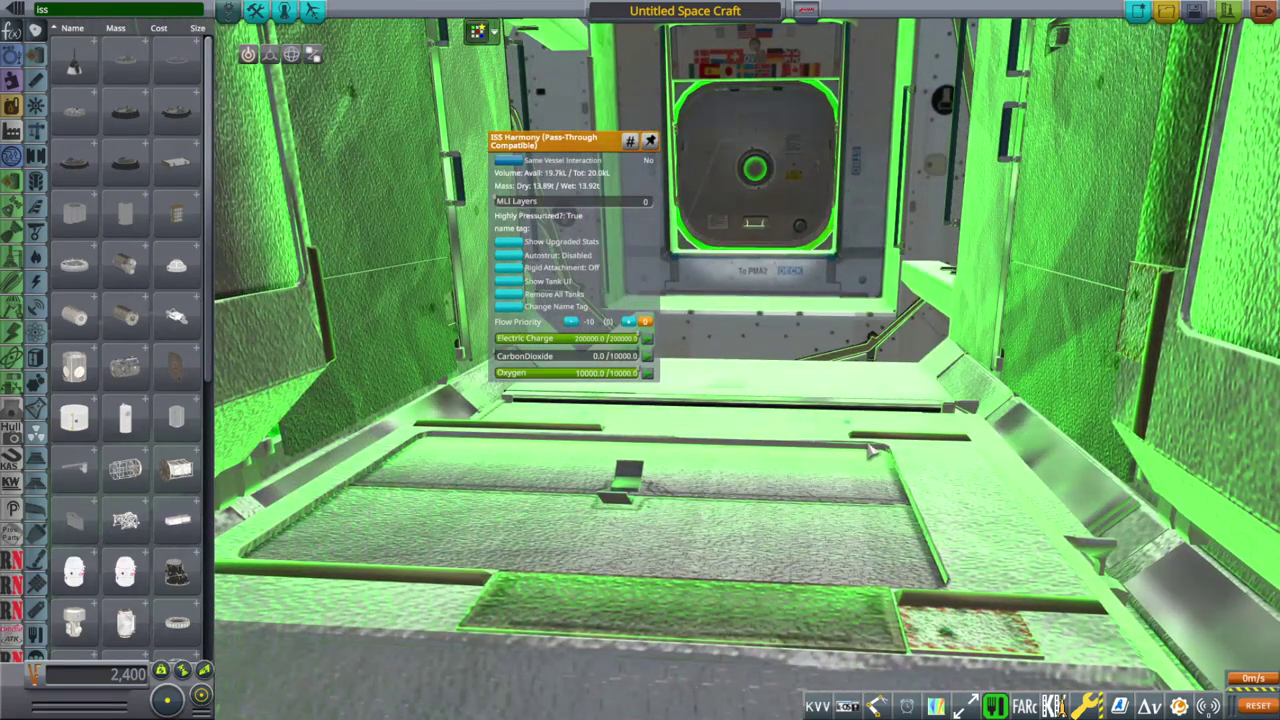
pyautogui.scroll(-4, 871, 450)
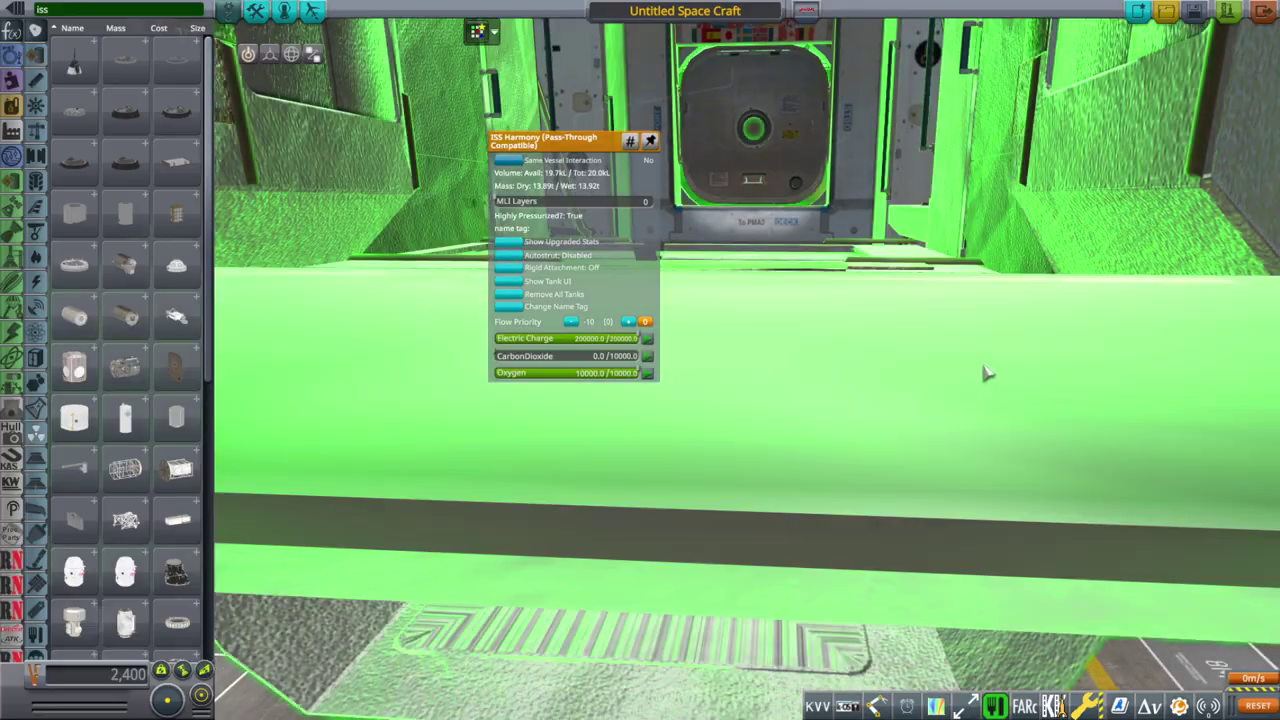
pyautogui.moveTo(987, 372); pyautogui.dragTo(1011, 454, button='right')
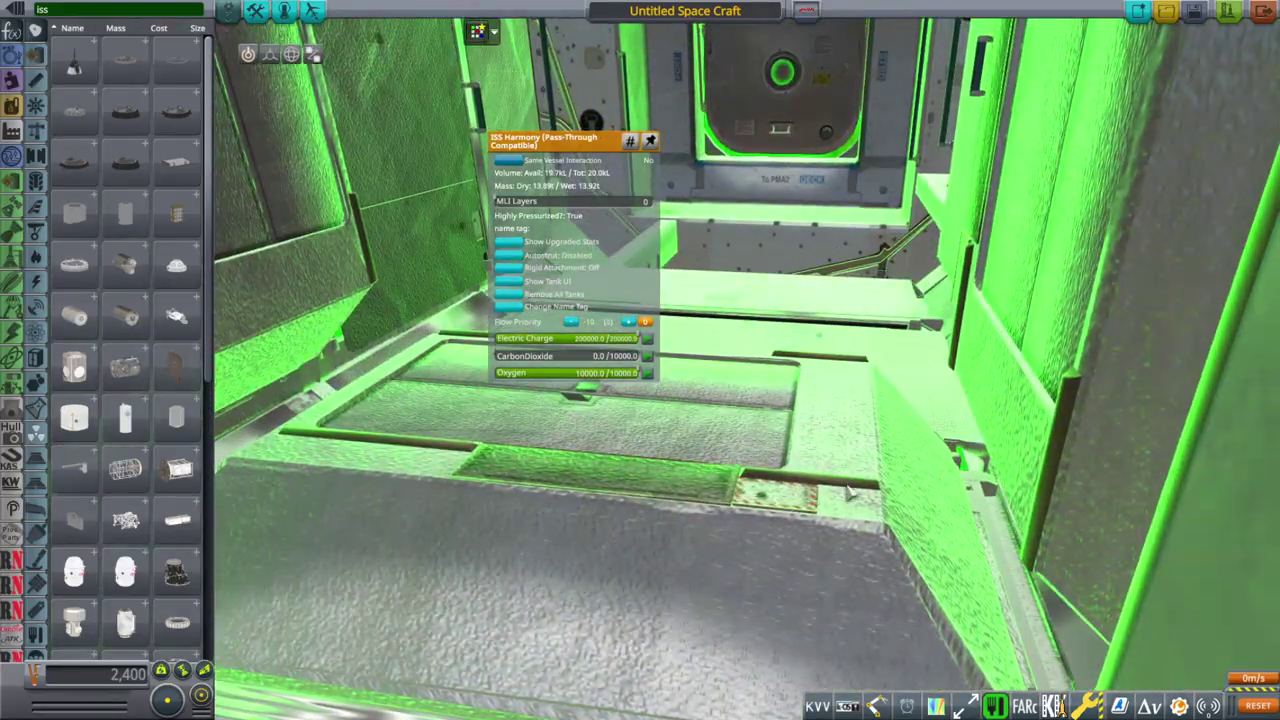
pyautogui.moveTo(848, 493)
pyautogui.mouseDown(button='right')
pyautogui.moveTo(902, 440)
pyautogui.moveTo(916, 303)
pyautogui.mouseUp(button='right')
pyautogui.scroll(-2, 904, 390)
pyautogui.scroll(2, 903, 371)
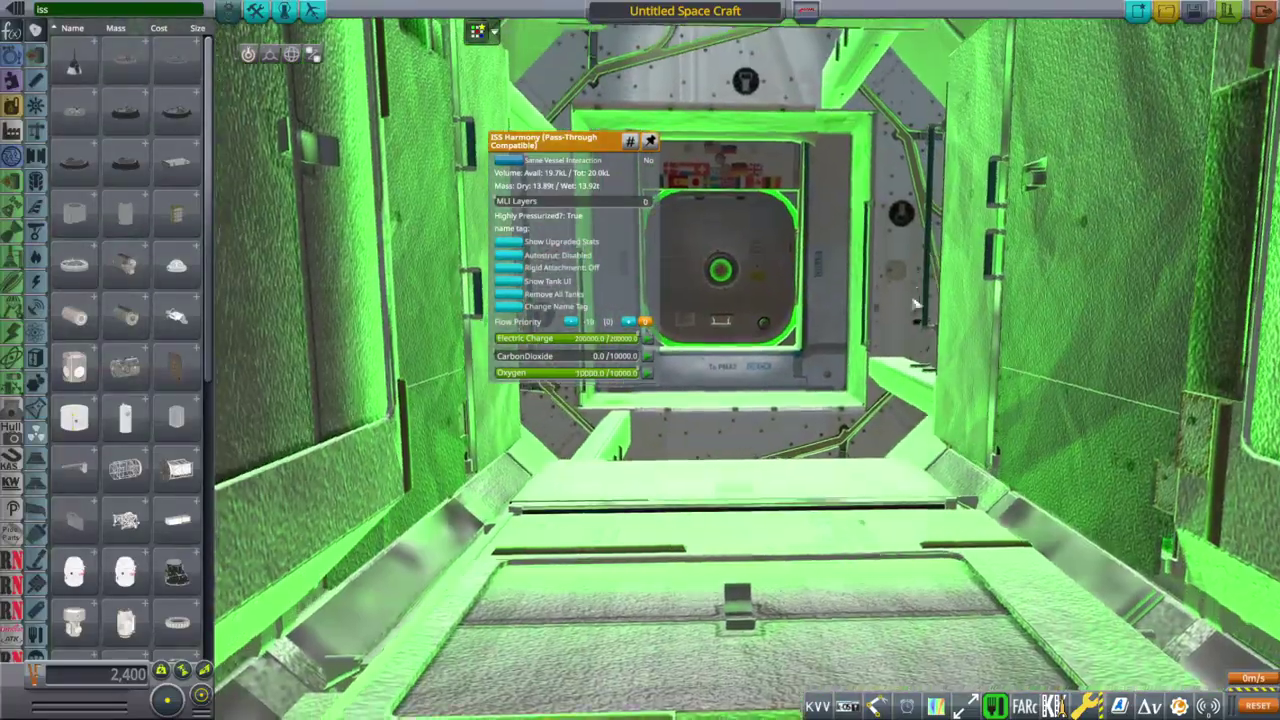
pyautogui.scroll(-10, 913, 305)
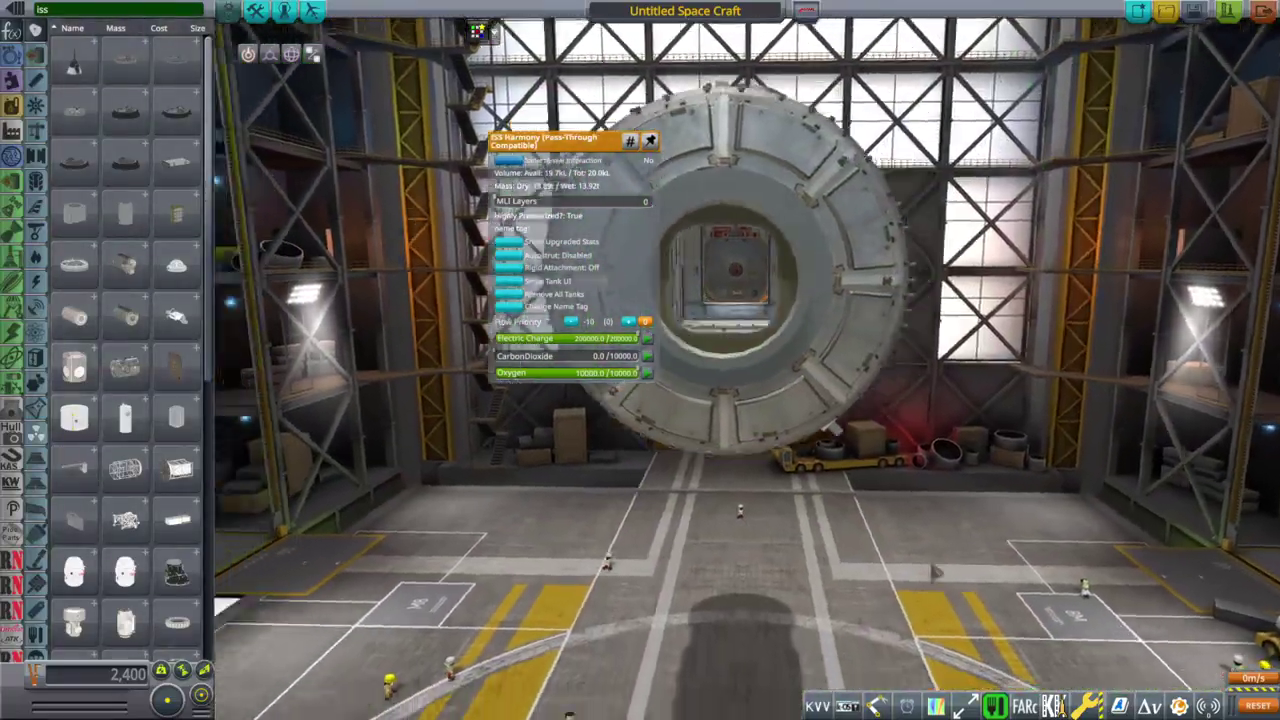
# - Remove the Harmony module with its attached hatch from the hangar
pyautogui.moveTo(935, 572); pyautogui.dragTo(813, 328, button='right')
pyautogui.click(632, 555)
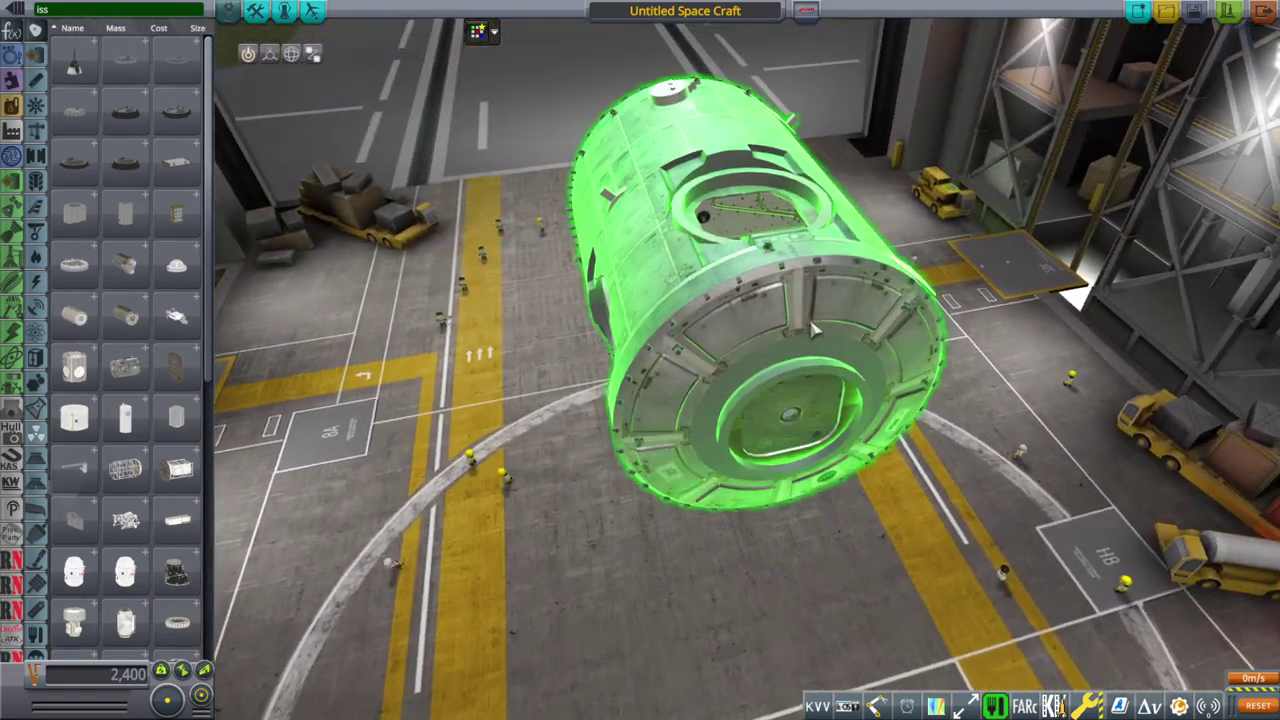
pyautogui.click(832, 292)
pyautogui.press('Delete')
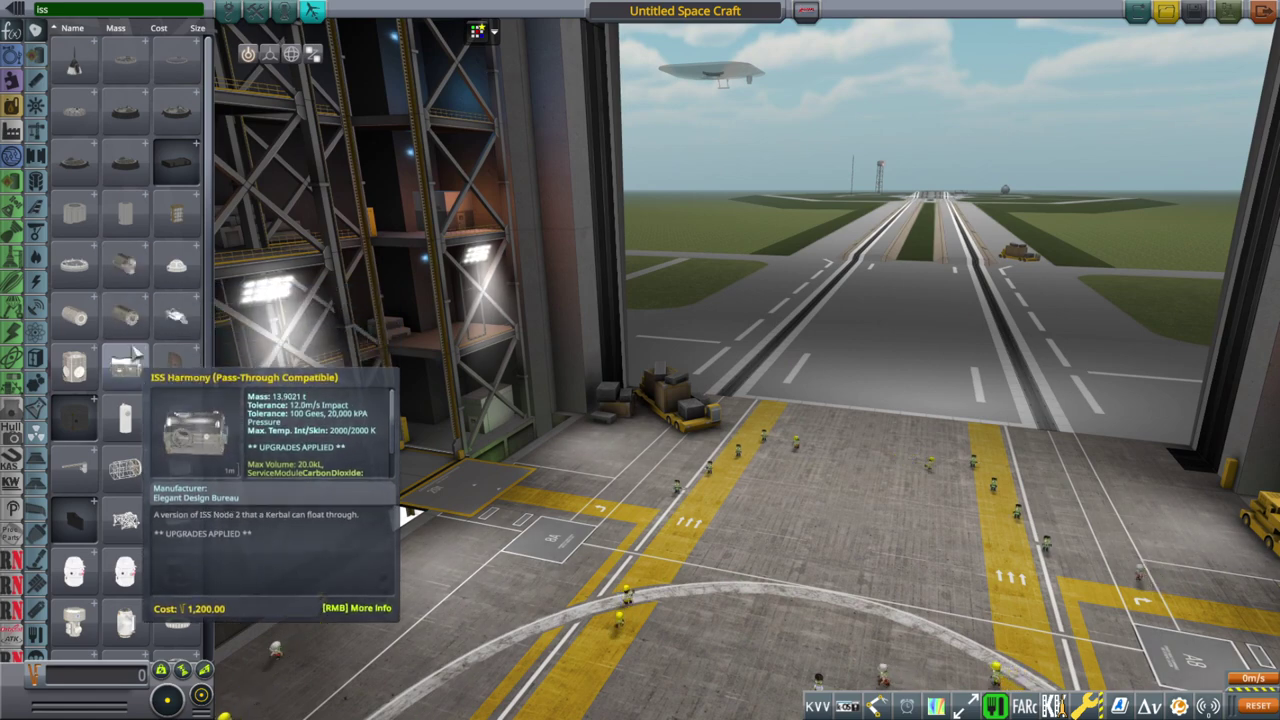
# - Place the NASA-marked ISS laboratory module (Destiny) in the hangar and show its end port
pyautogui.click(133, 352)
pyautogui.click(400, 520)
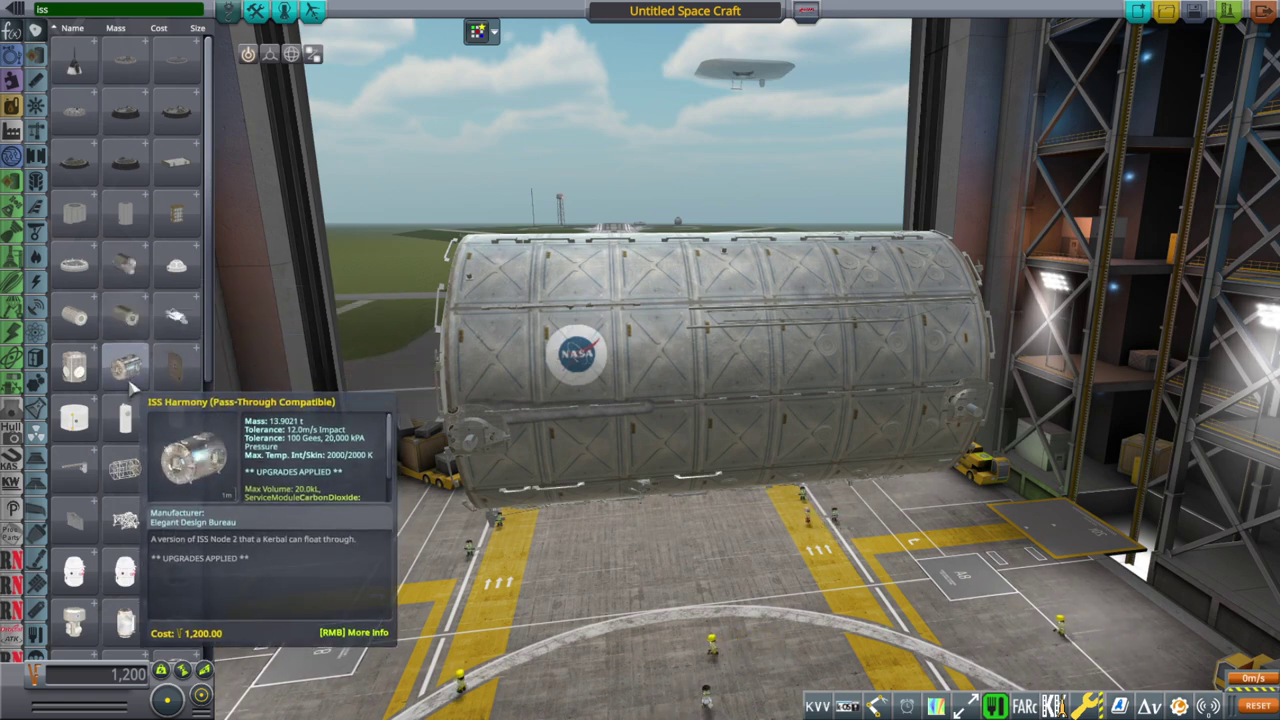
pyautogui.moveTo(818, 534)
pyautogui.mouseDown(button='right')
pyautogui.moveTo(831, 474)
pyautogui.moveTo(494, 503)
pyautogui.mouseUp(button='right')
pyautogui.moveTo(700, 470)
pyautogui.mouseDown(button='right')
pyautogui.moveTo(576, 491)
pyautogui.moveTo(818, 475)
pyautogui.moveTo(873, 446)
pyautogui.moveTo(886, 403)
pyautogui.mouseUp(button='right')
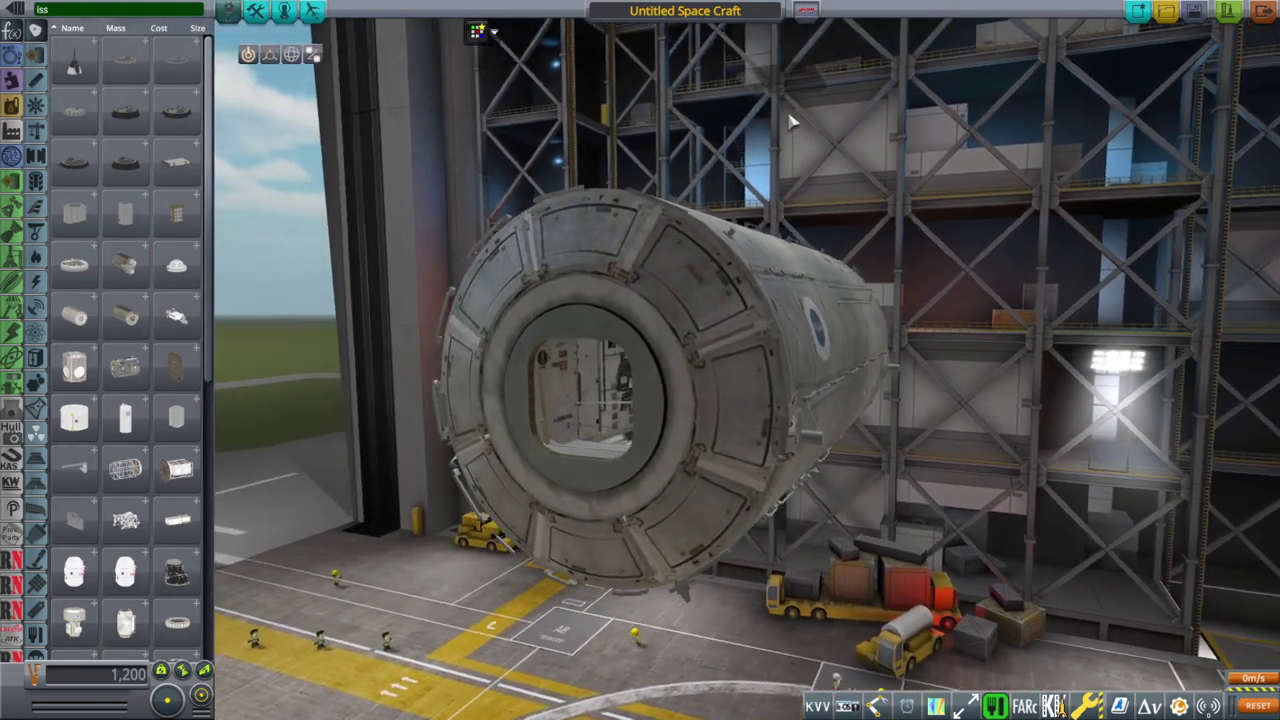
# - Attach an ISS Hatch to the laboratory module's end port and open the hatch
pyautogui.click(789, 113)
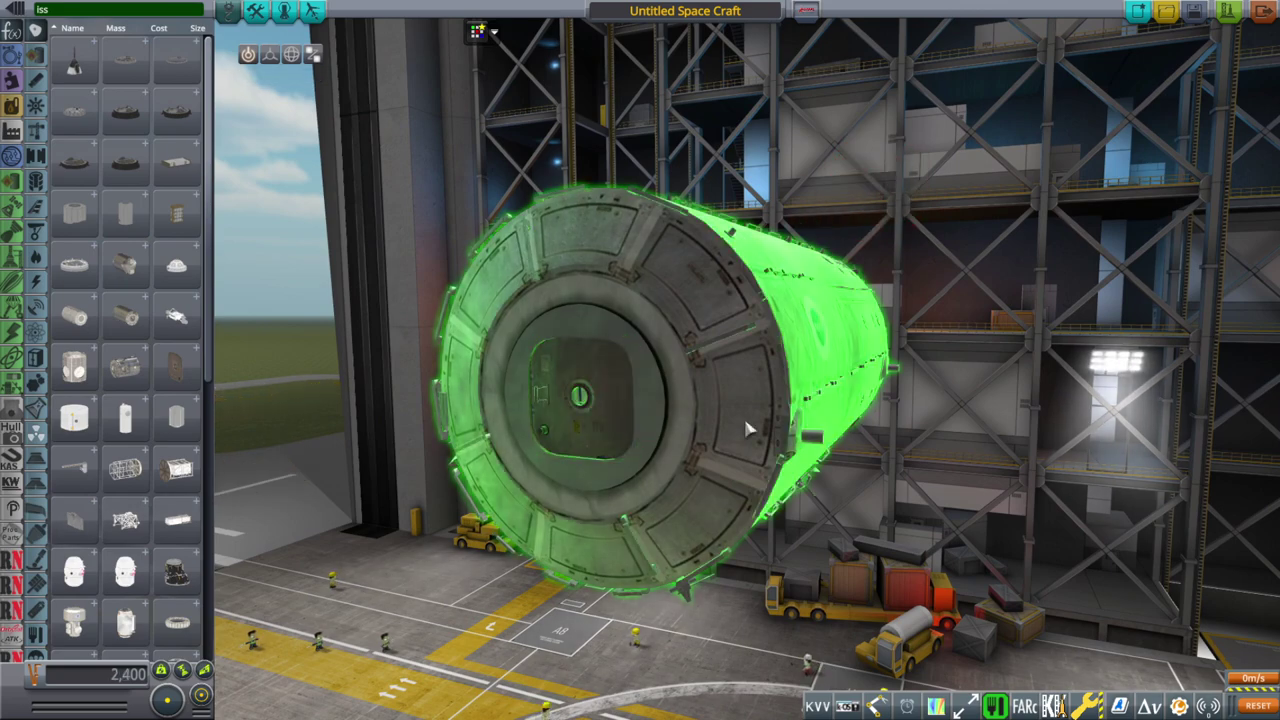
pyautogui.moveTo(748, 428); pyautogui.dragTo(498, 458, button='right')
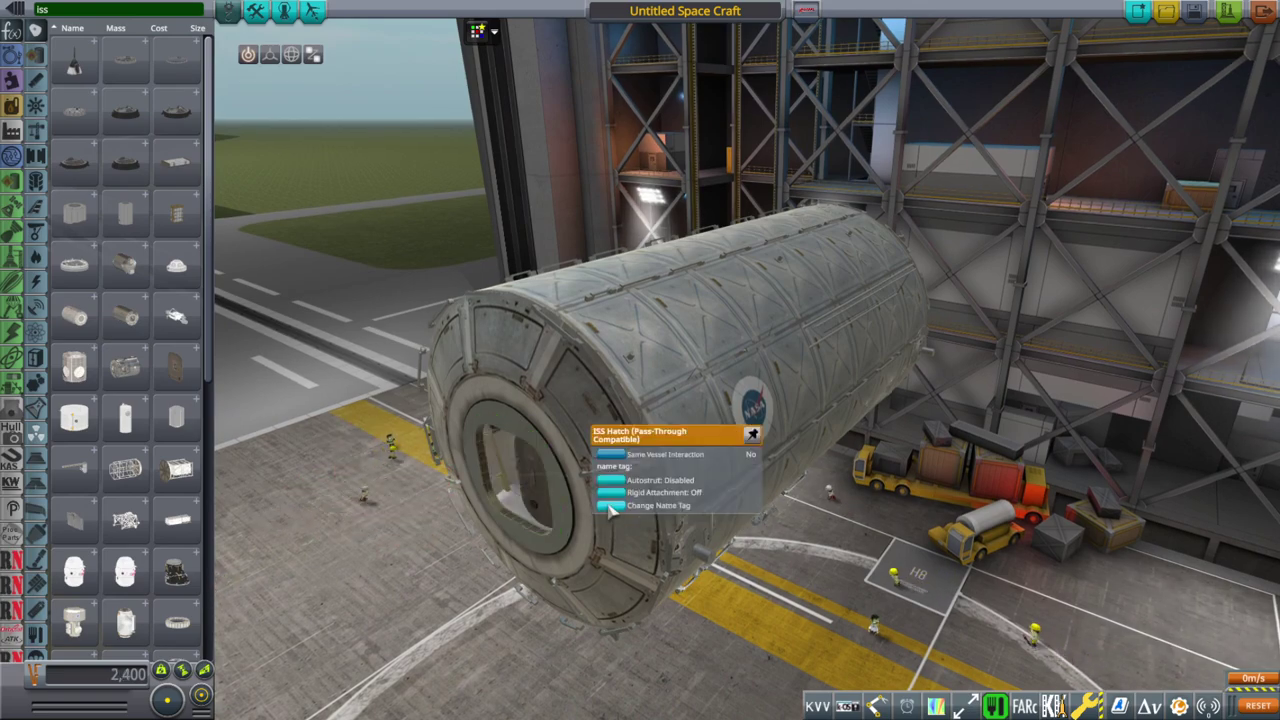
pyautogui.moveTo(520, 540)
pyautogui.mouseDown(button='right')
pyautogui.moveTo(1010, 430)
pyautogui.moveTo(876, 505)
pyautogui.moveTo(950, 460)
pyautogui.mouseUp(button='right')
# - Examine the laboratory module's interior racks and equipment through the open hatch
pyautogui.scroll(8, 865, 490)
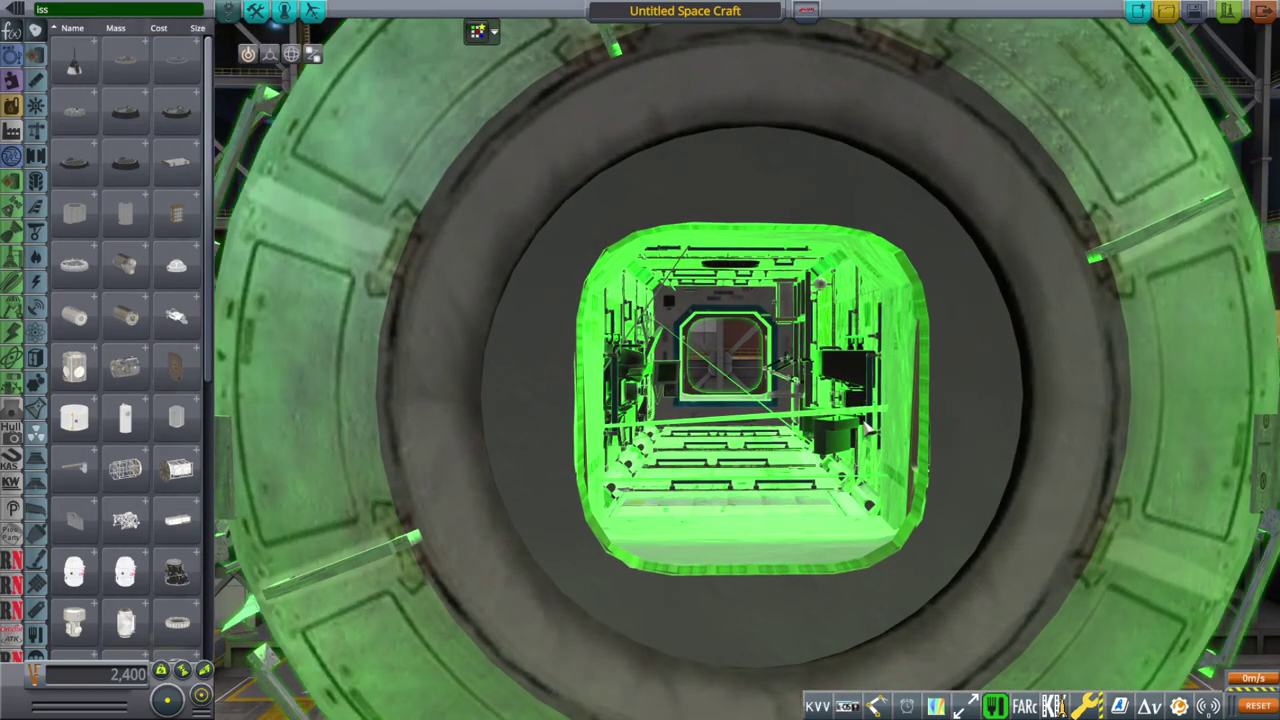
pyautogui.moveTo(652, 330); pyautogui.dragTo(590, 262, button='right')
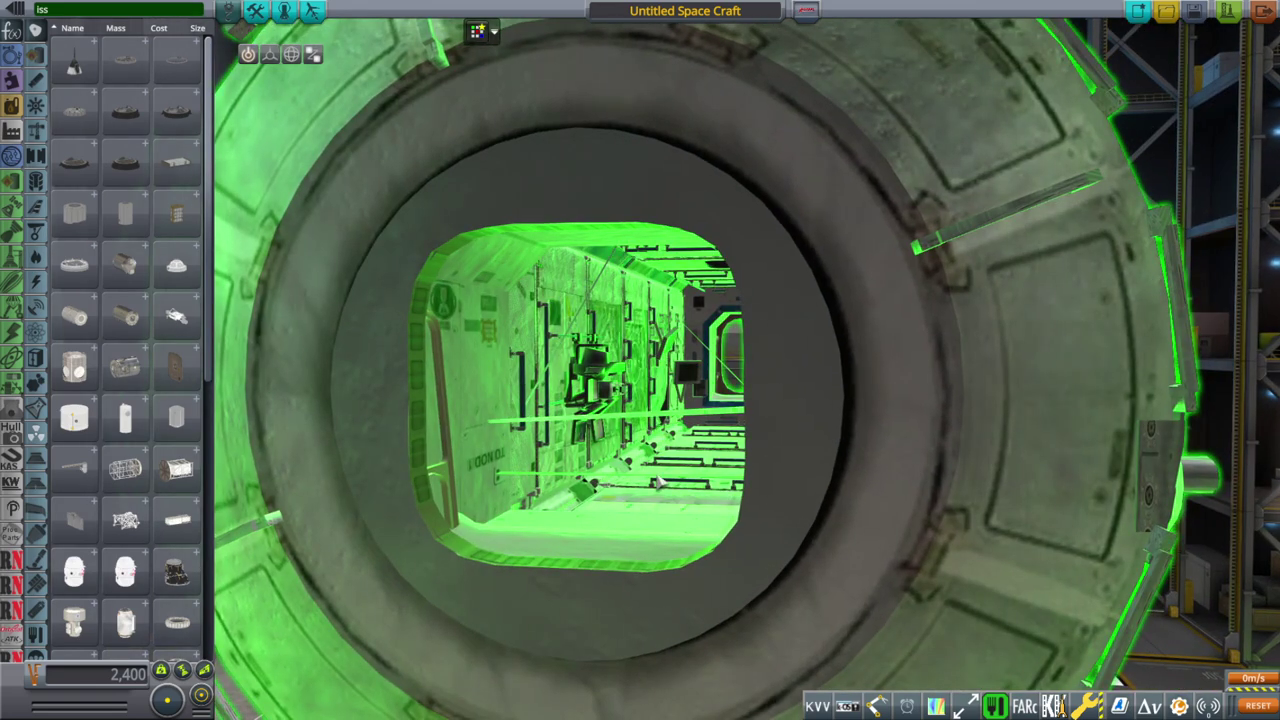
pyautogui.keyDown('shift'); pyautogui.scroll(-4, 1175, 487); pyautogui.keyUp('shift')
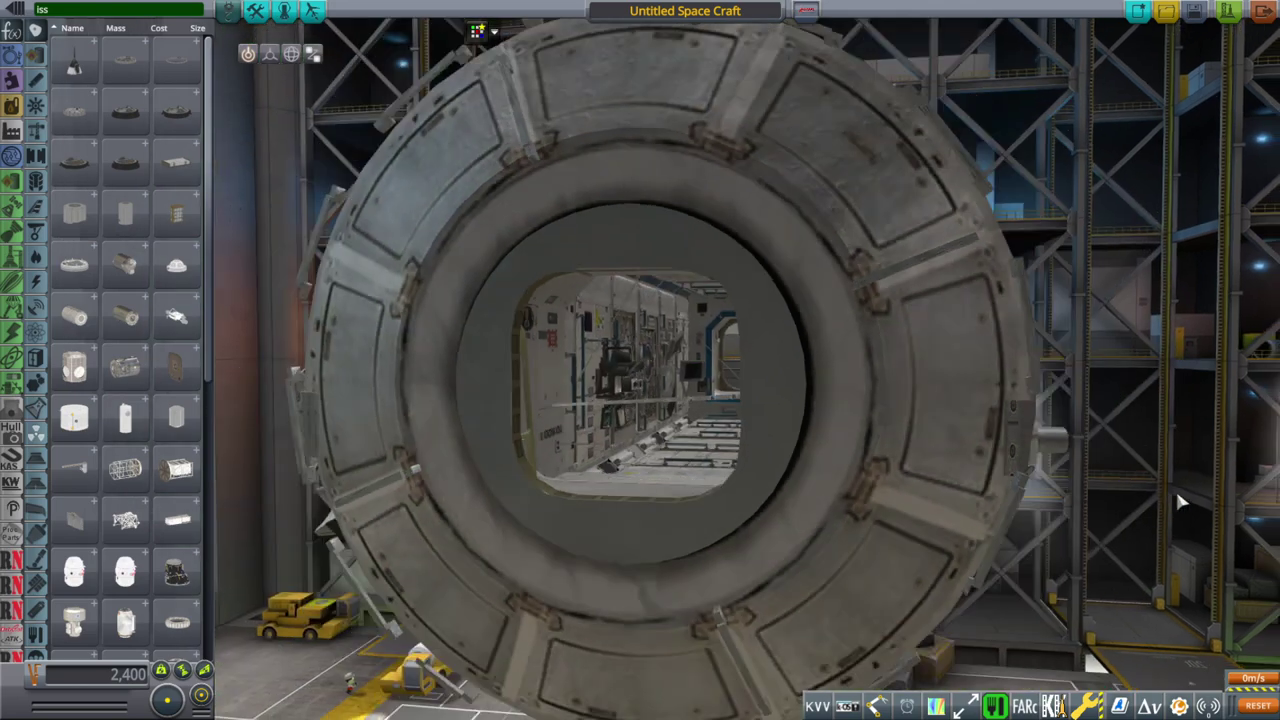
pyautogui.moveTo(1102, 482)
pyautogui.mouseDown(button='right')
pyautogui.moveTo(1086, 518)
pyautogui.moveTo(1026, 492)
pyautogui.mouseUp(button='right')
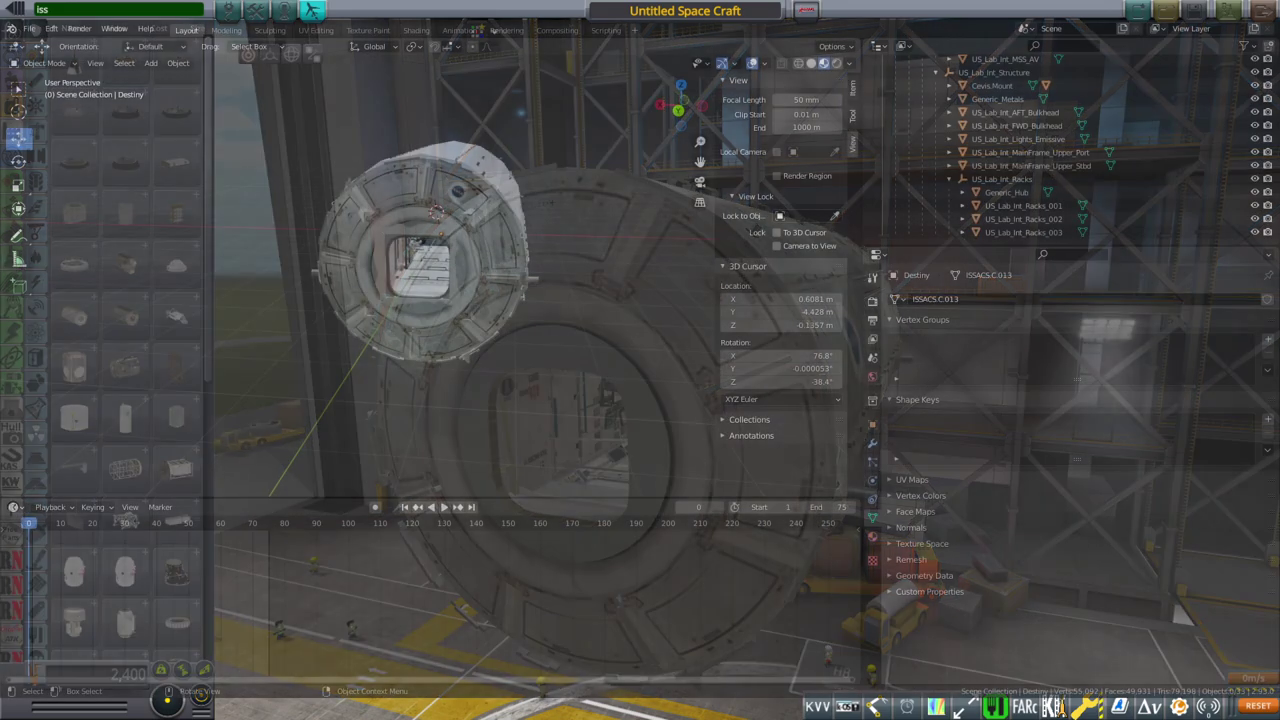
# - Examine the Destiny model's end port and the interior behind it in the Blender viewport
pyautogui.scroll(5, 560, 365)
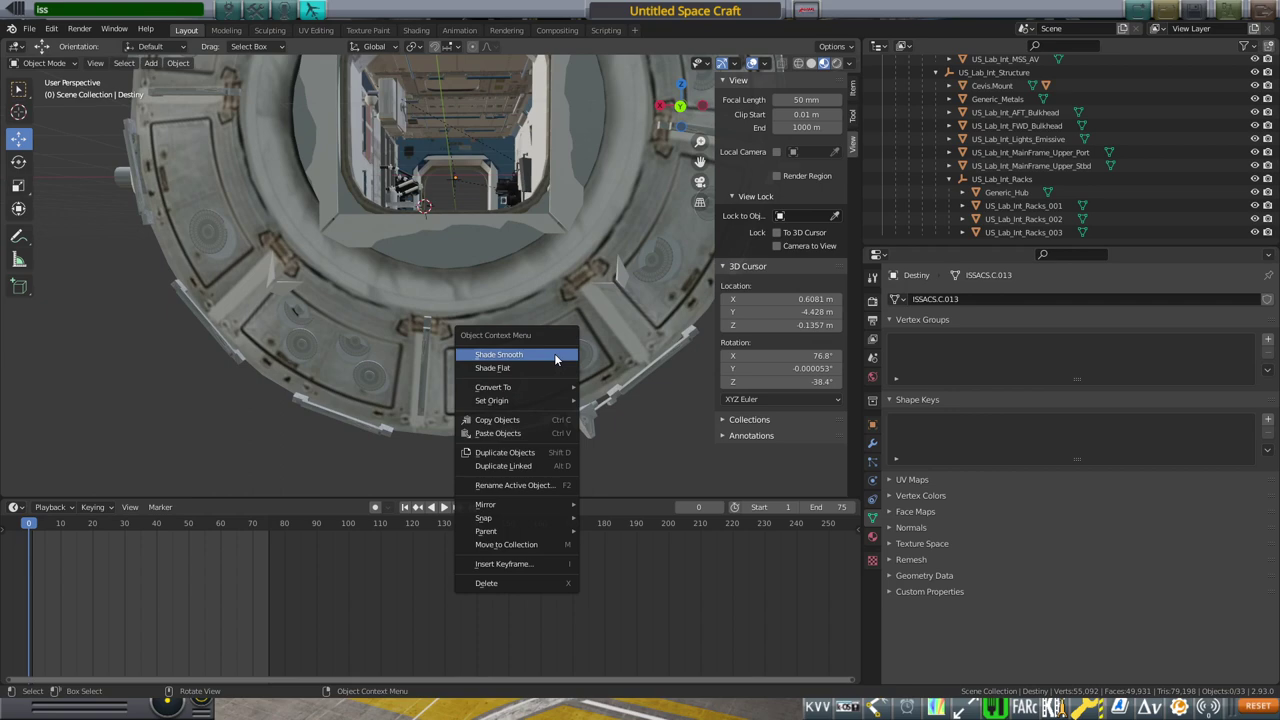
pyautogui.click(606, 294)
pyautogui.scroll(4, 601, 330)
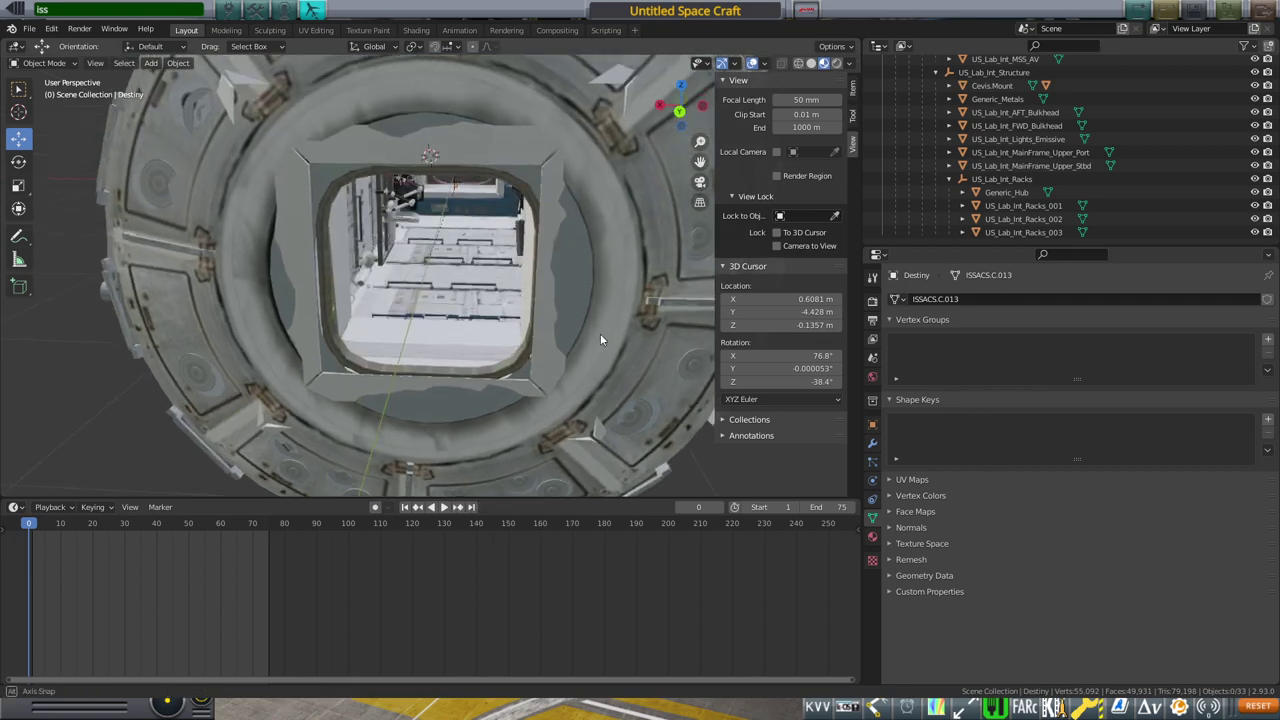
pyautogui.scroll(5, 600, 332)
pyautogui.moveTo(582, 298)
pyautogui.mouseDown(button='middle')
pyautogui.moveTo(285, 288)
pyautogui.moveTo(279, 303)
pyautogui.moveTo(281, 315)
pyautogui.moveTo(350, 316)
pyautogui.moveTo(352, 304)
pyautogui.mouseUp(button='middle')
pyautogui.scroll(-8, 352, 304)
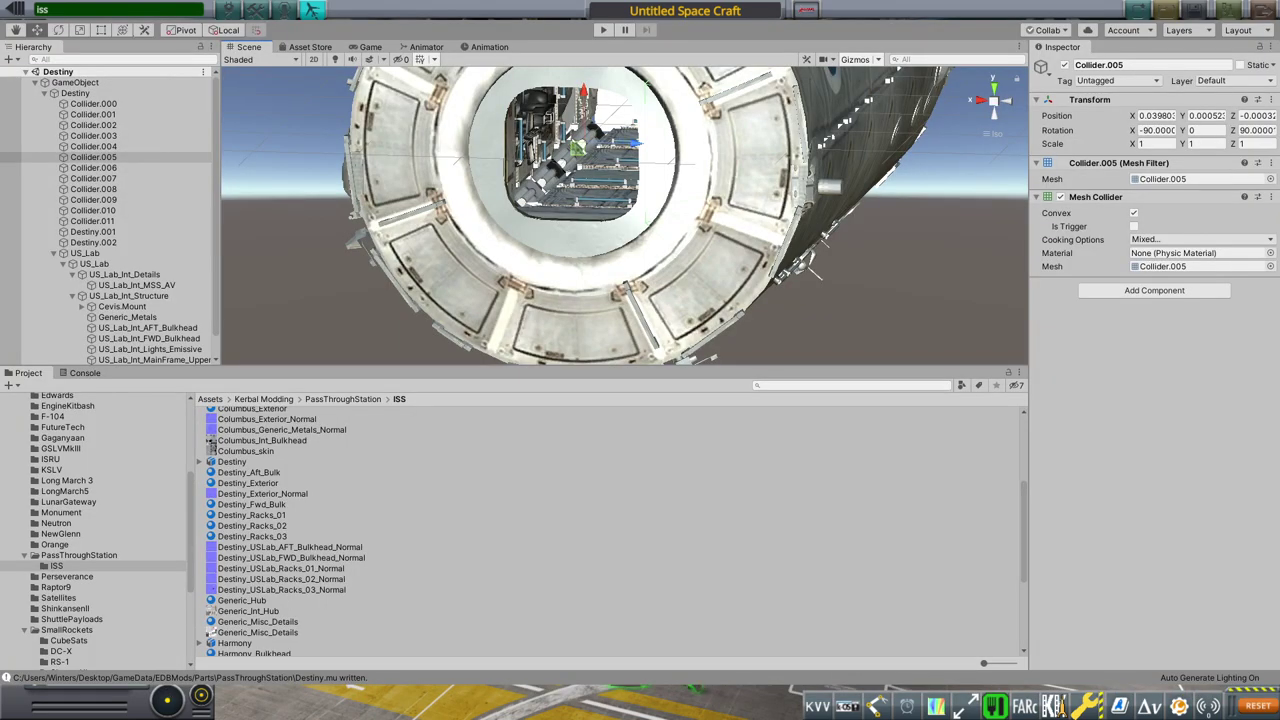
# - Switch to Unity and examine the Destiny model's interior and Collider.005 from its end
pyautogui.keyDown('alt'); pyautogui.moveTo(625, 287); pyautogui.dragTo(513, 272); pyautogui.keyUp('alt')
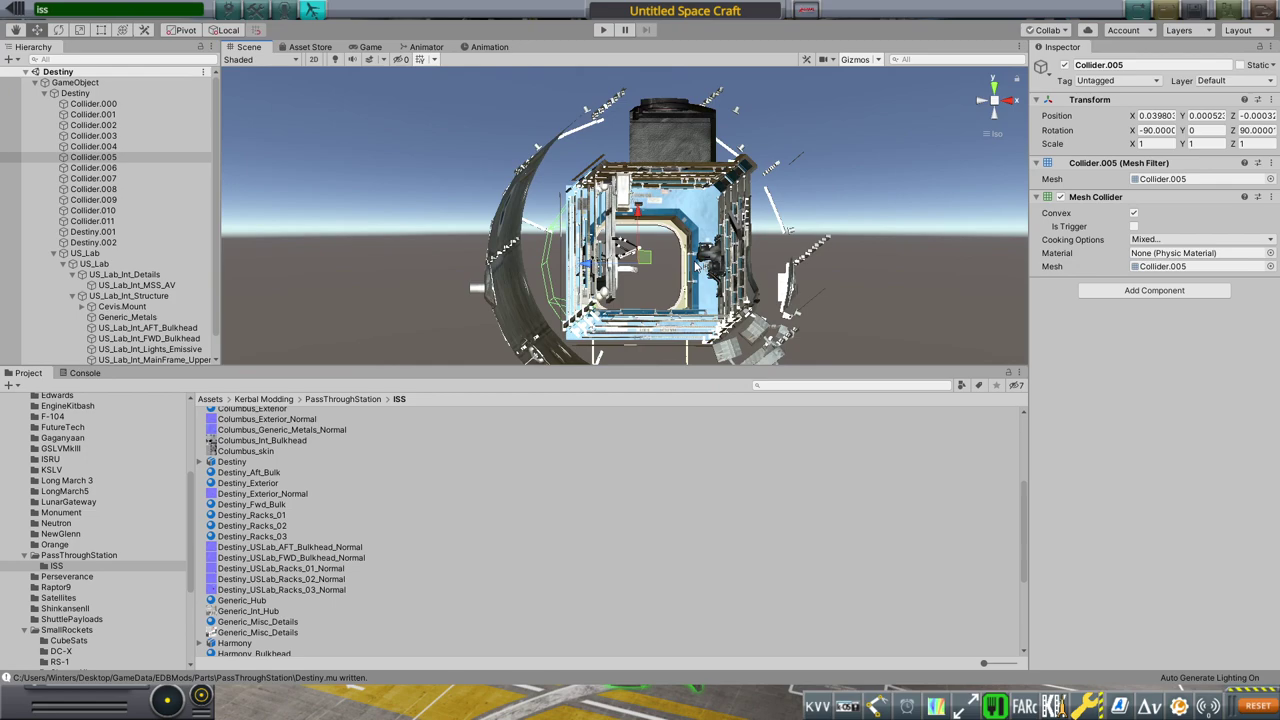
pyautogui.keyDown('alt'); pyautogui.moveTo(695, 260); pyautogui.dragTo(760, 258); pyautogui.keyUp('alt')
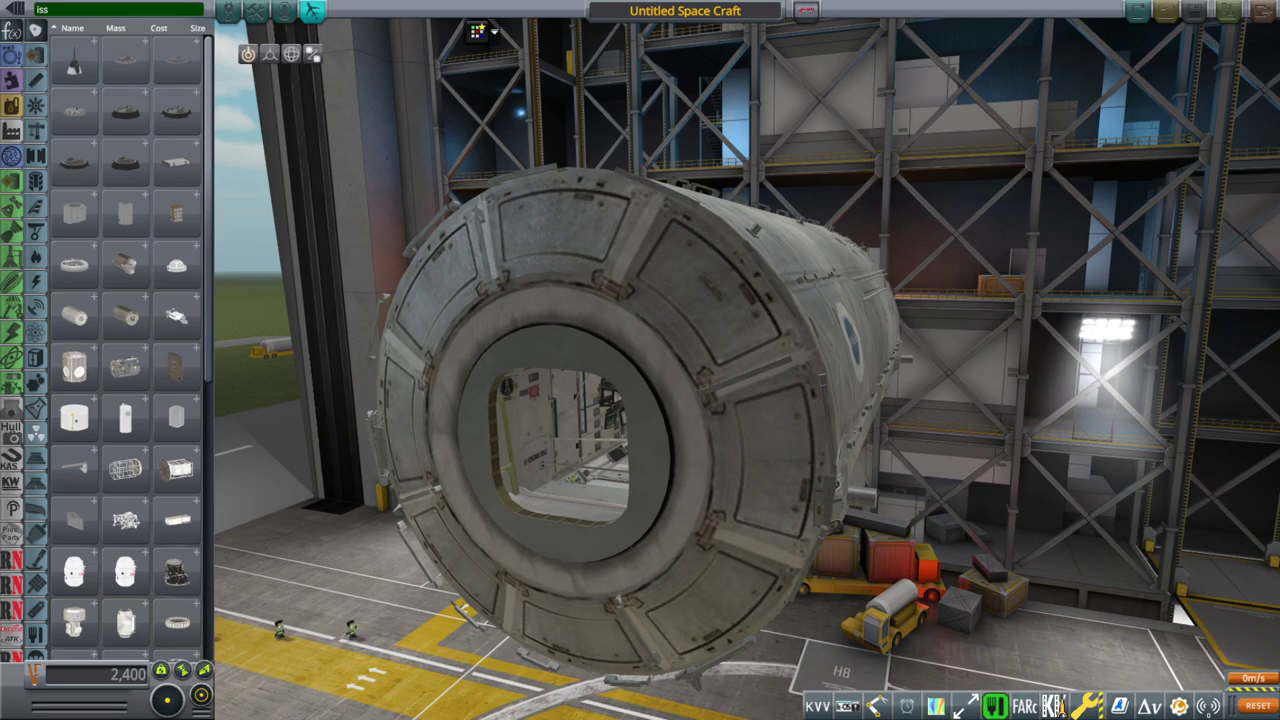
# - Switch to Kerbal Space Program and examine the Destiny laboratory's interior through its open end port
pyautogui.moveTo(986, 507); pyautogui.dragTo(1033, 449, button='right')
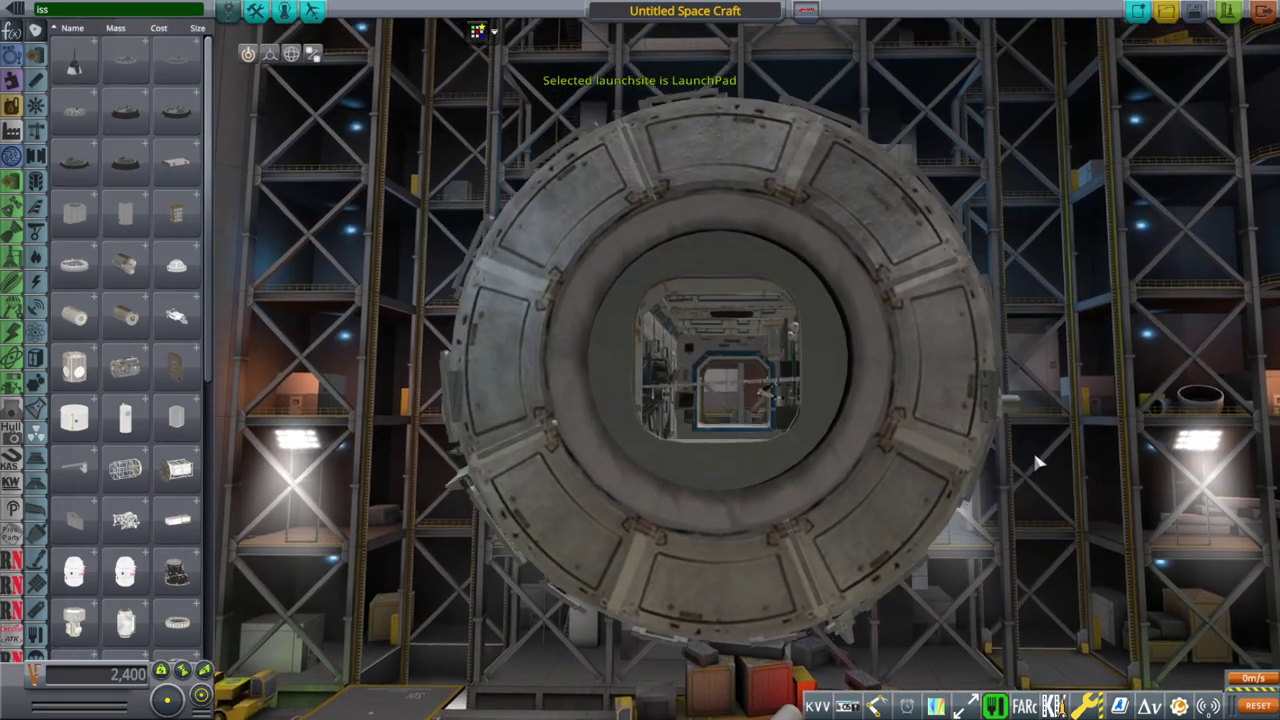
pyautogui.scroll(10, 1033, 449)
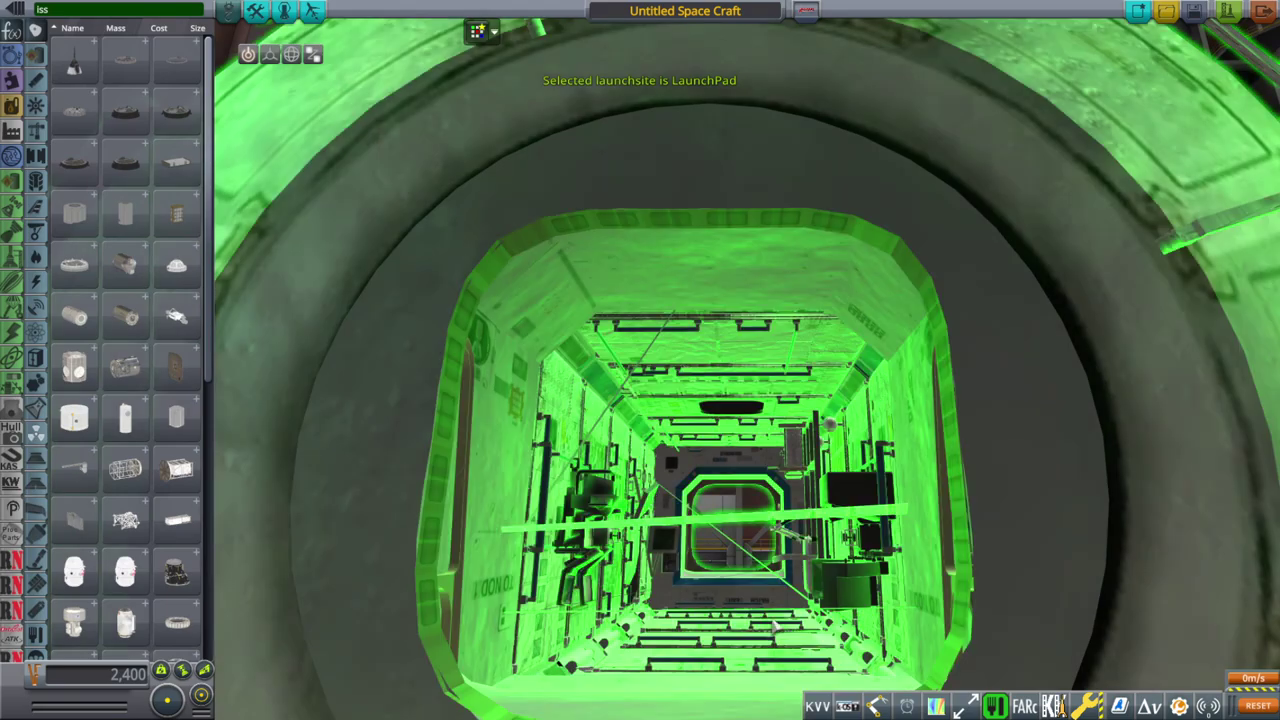
pyautogui.moveTo(775, 626); pyautogui.dragTo(775, 527, button='right')
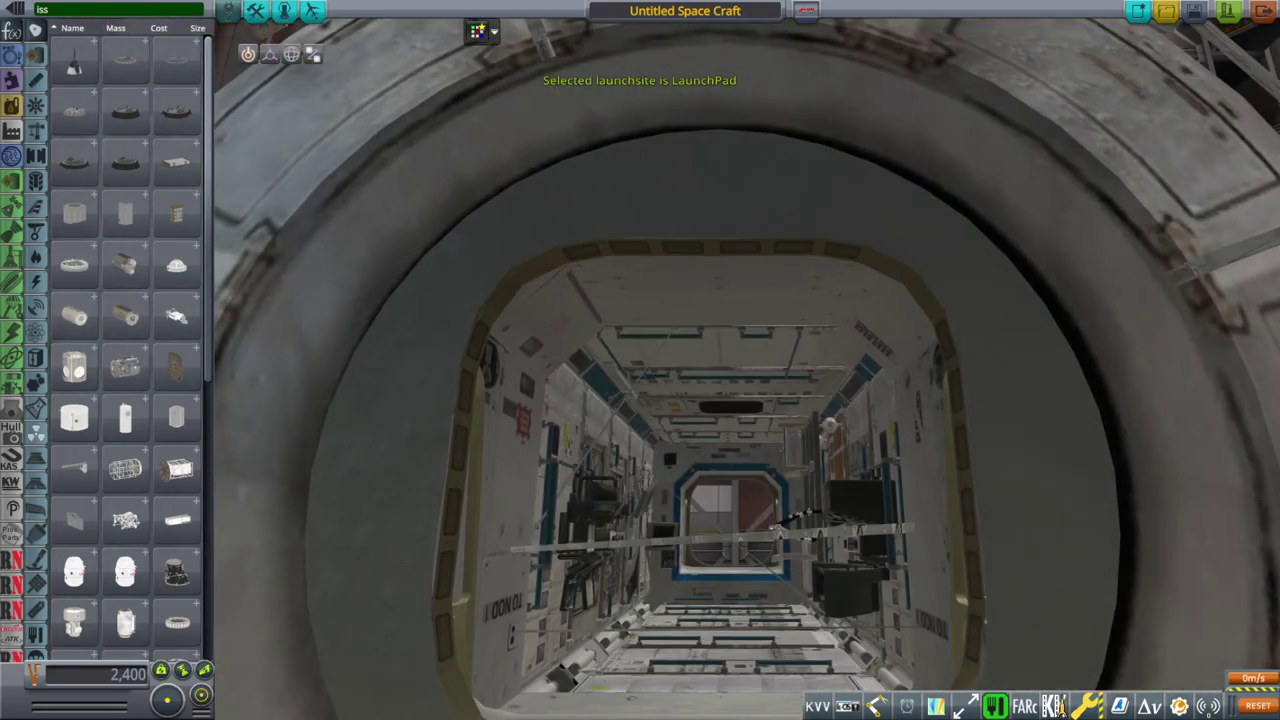
pyautogui.scroll(-5, 1060, 586)
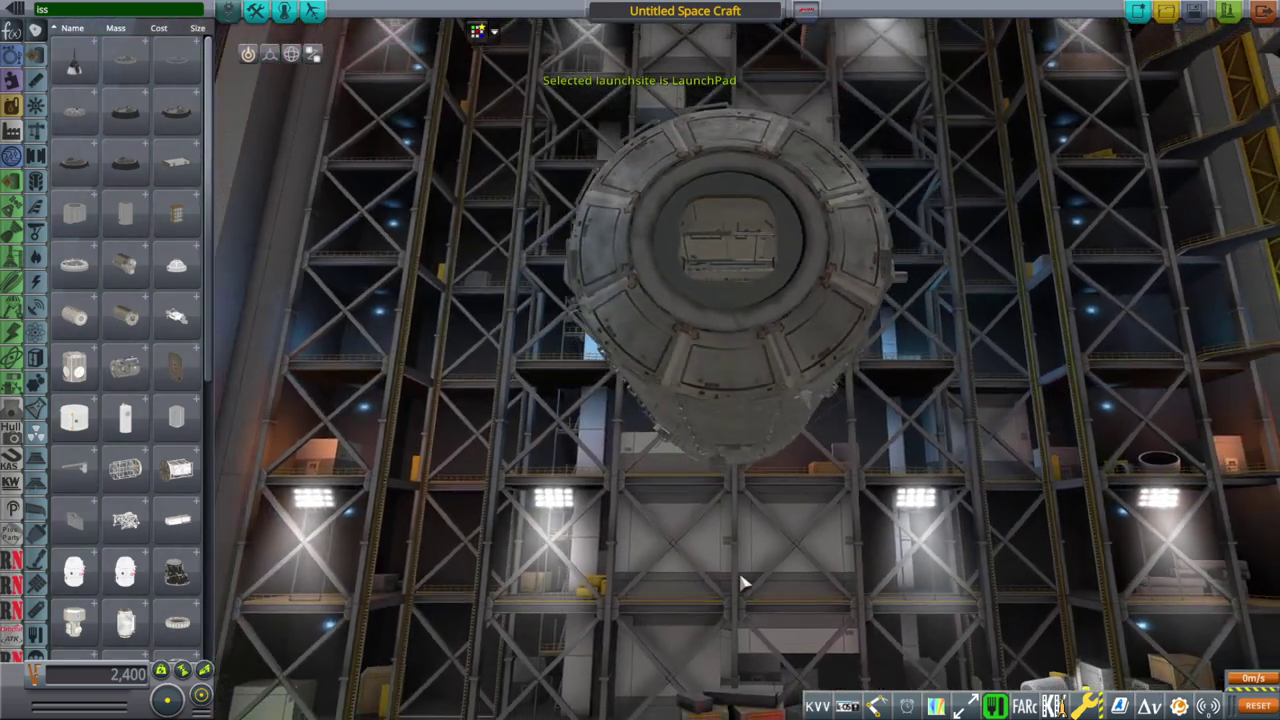
# - Examine the Destiny laboratory's outer hull and NASA-marked end from the side, above and front
pyautogui.moveTo(742, 583); pyautogui.dragTo(950, 480, button='right')
pyautogui.moveTo(985, 541); pyautogui.dragTo(815, 428, button='right')
pyautogui.keyDown('shift'); pyautogui.scroll(3, 1054, 440); pyautogui.keyUp('shift')
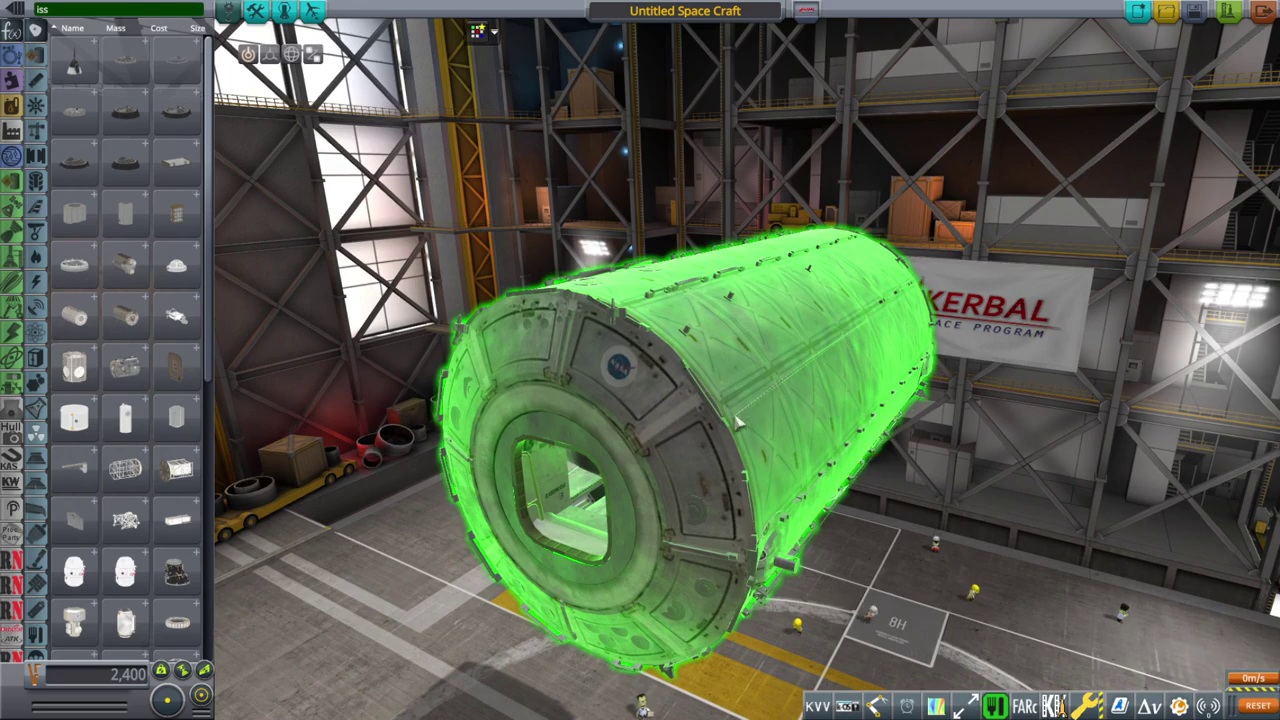
pyautogui.moveTo(857, 432); pyautogui.dragTo(873, 406, button='right')
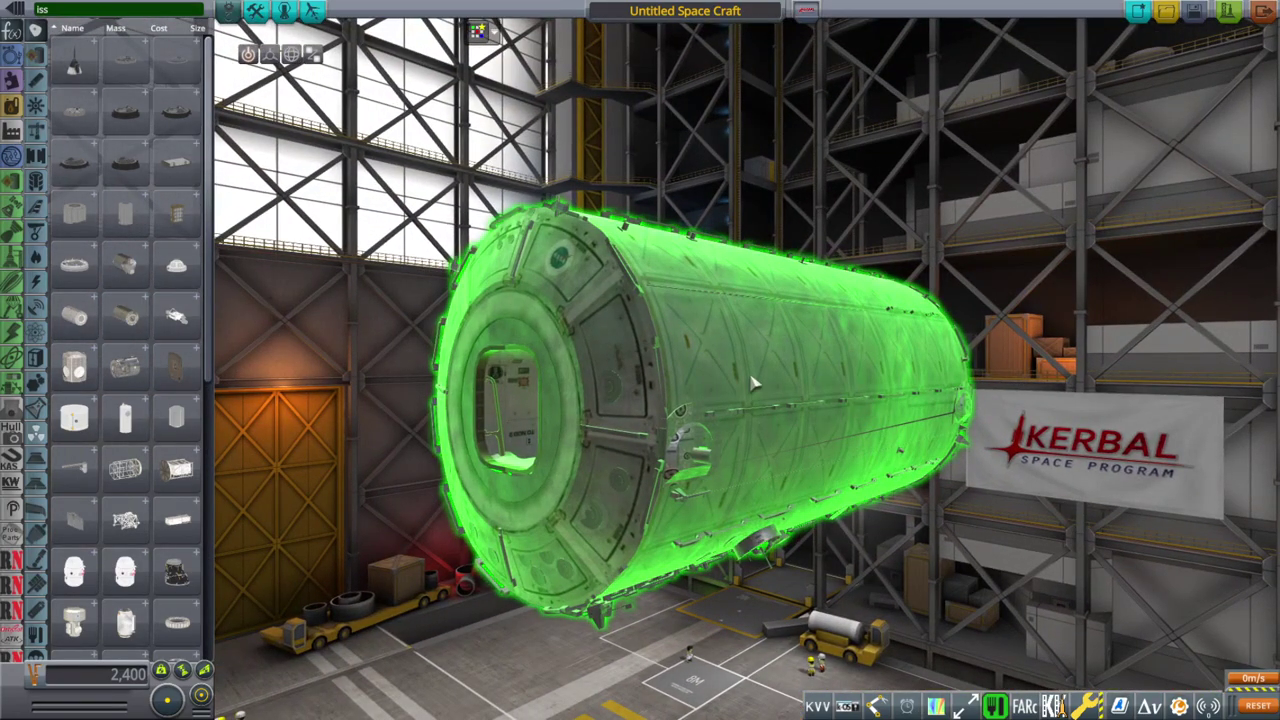
pyautogui.moveTo(755, 383); pyautogui.dragTo(735, 443, button='right')
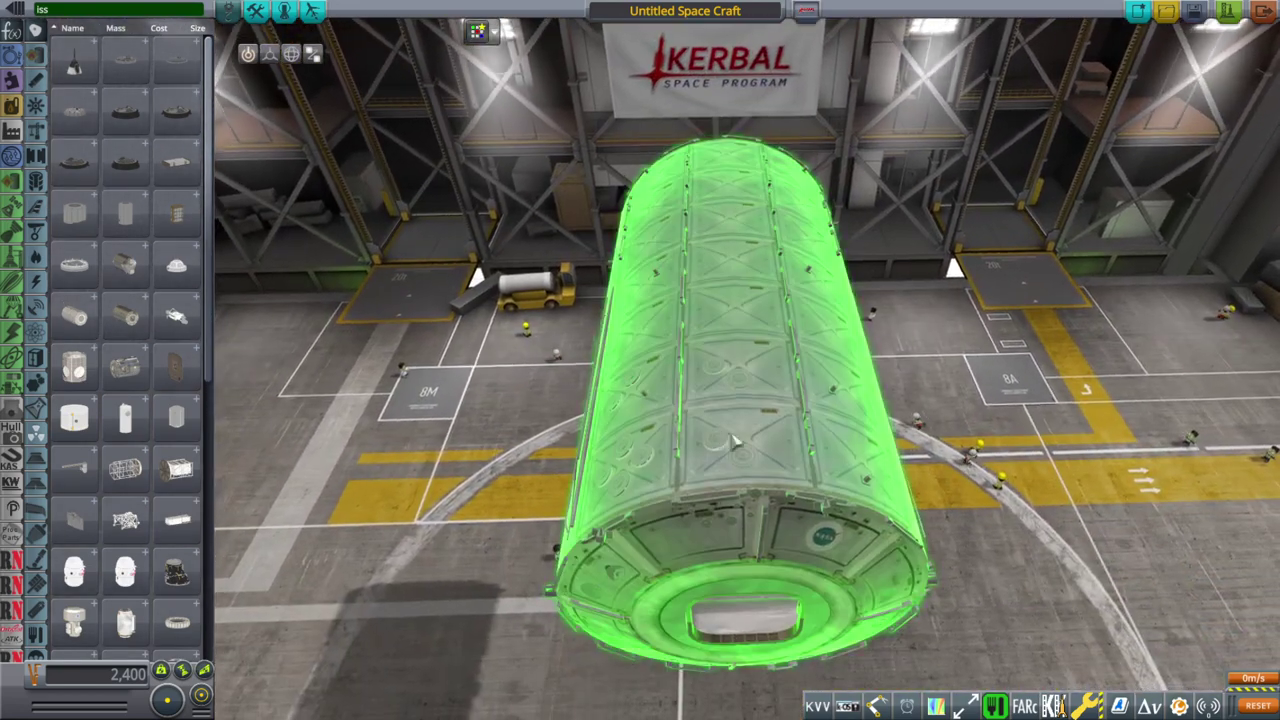
pyautogui.moveTo(820, 467); pyautogui.dragTo(920, 360, button='right')
pyautogui.keyDown('shift'); pyautogui.scroll(-3, 678, 400); pyautogui.keyUp('shift')
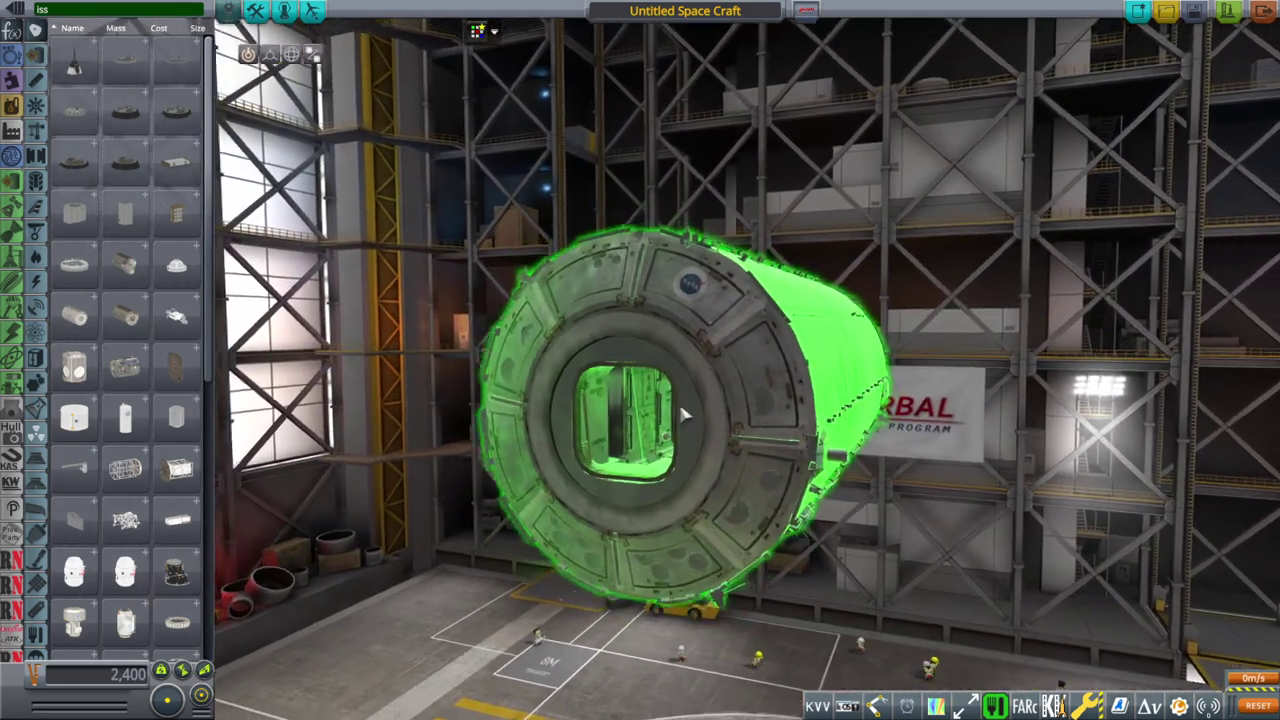
# - Remove the Destiny laboratory from the hangar and place the ISS Columbus module there
pyautogui.click(763, 434)
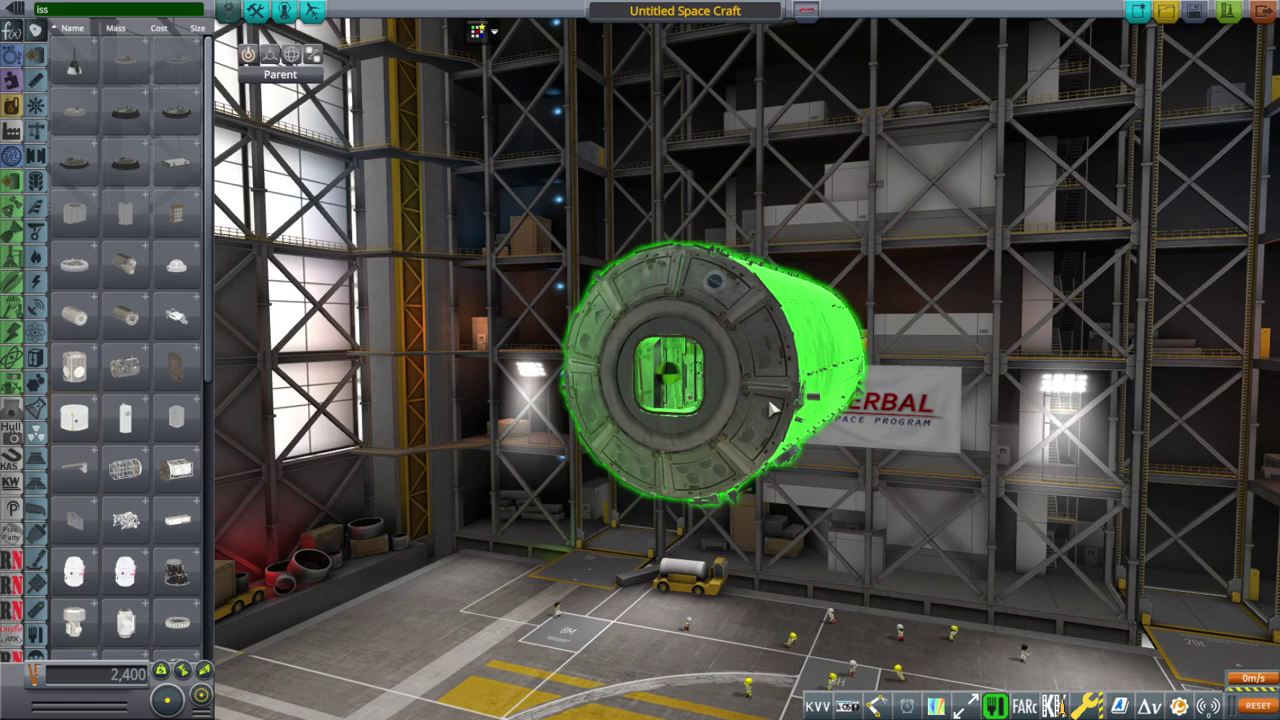
pyautogui.click(92, 370)
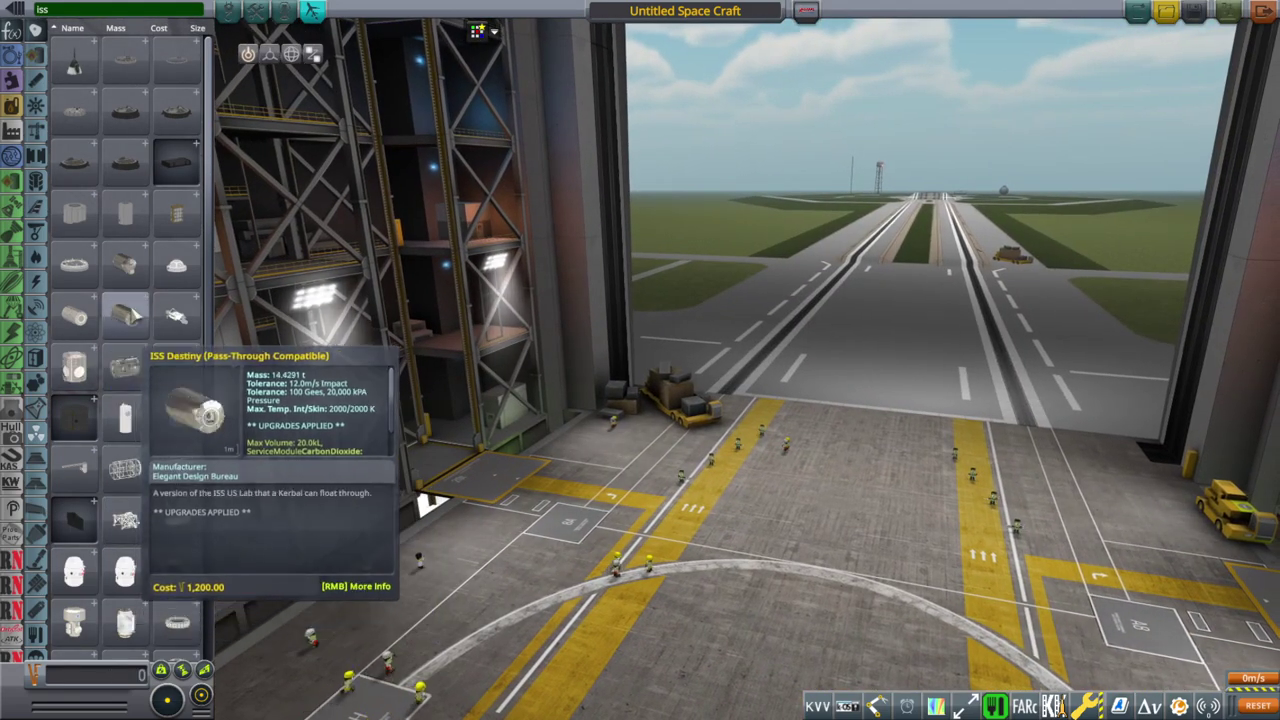
pyautogui.click(126, 276)
pyautogui.moveTo(891, 516); pyautogui.dragTo(1086, 523, button='right')
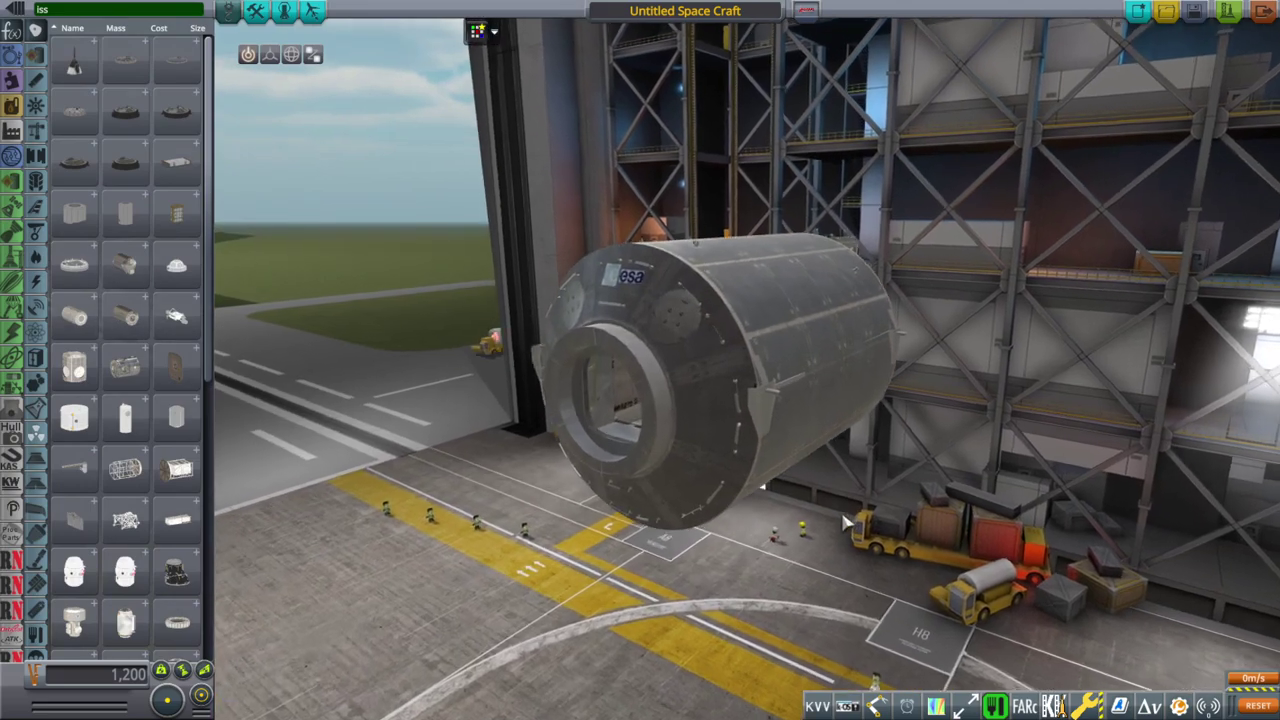
# - Examine the Columbus module's interior racks and far bulkhead through its open end port
pyautogui.moveTo(845, 522); pyautogui.dragTo(920, 471, button='right')
pyautogui.scroll(5, 920, 471)
pyautogui.scroll(3, 920, 470)
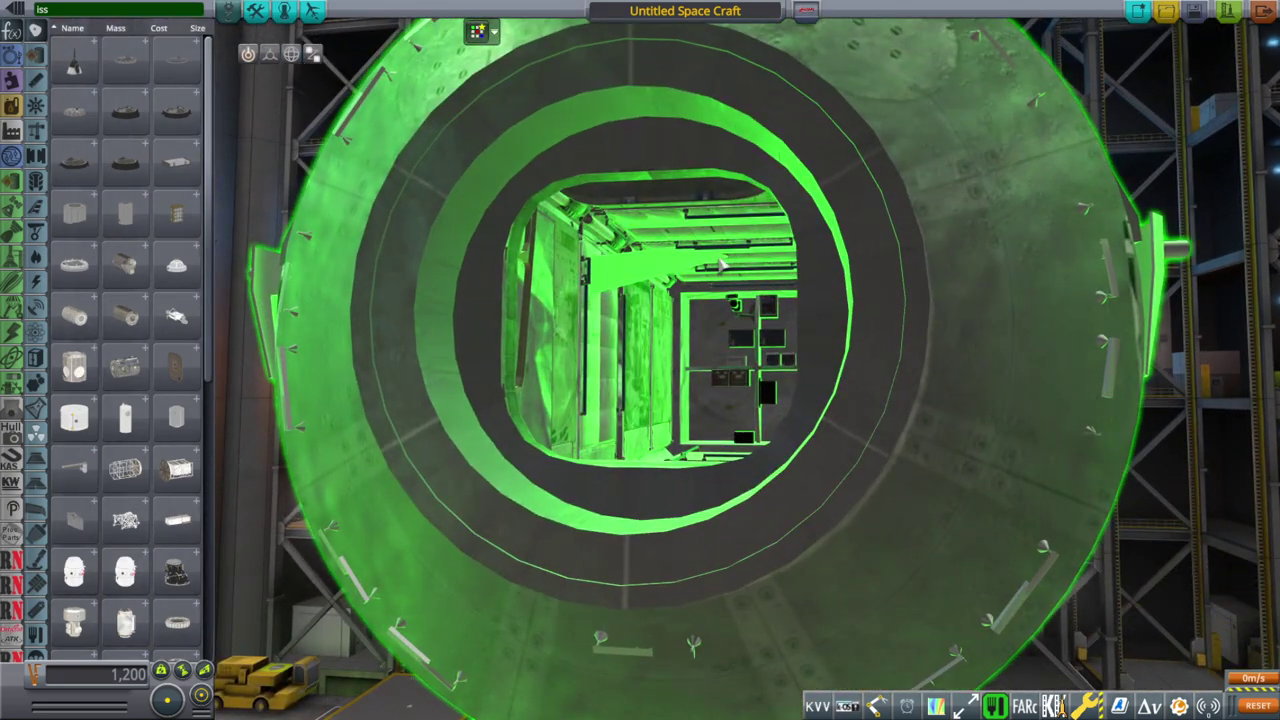
pyautogui.moveTo(720, 262); pyautogui.dragTo(663, 258, button='right')
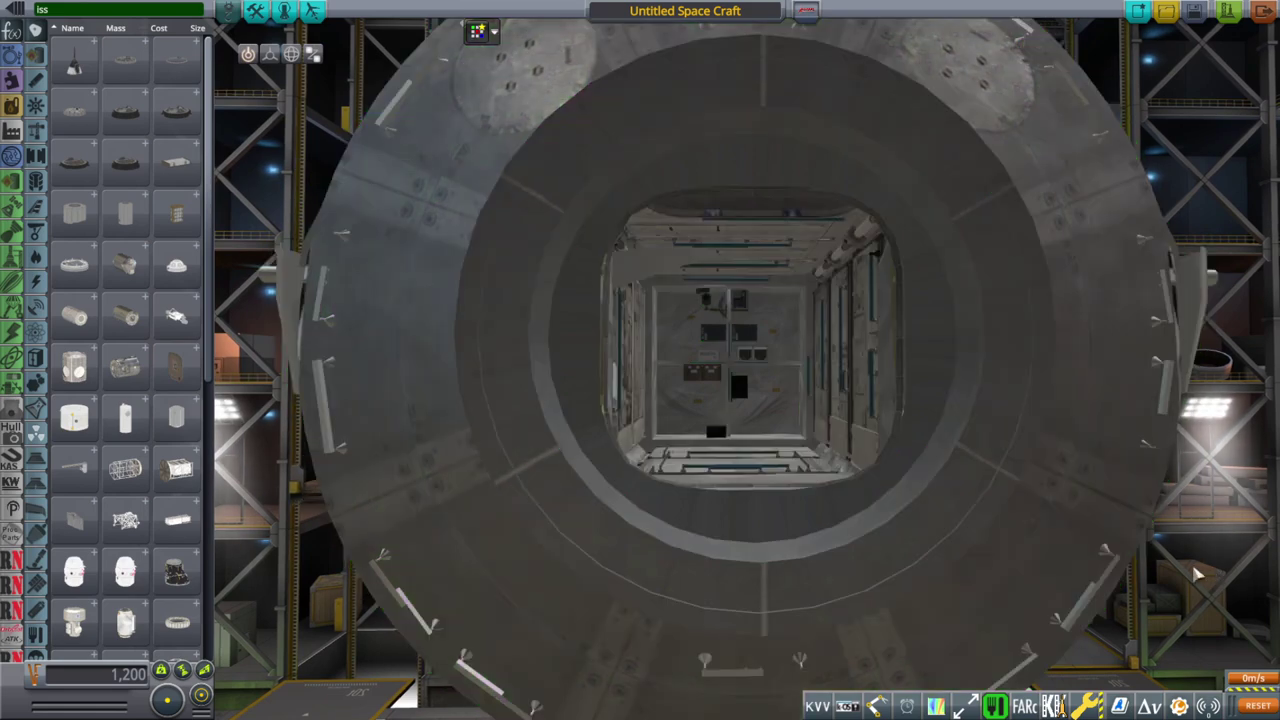
pyautogui.moveTo(1197, 573)
pyautogui.mouseDown(button='right')
pyautogui.moveTo(1172, 563)
pyautogui.moveTo(1190, 587)
pyautogui.mouseUp(button='right')
pyautogui.scroll(5, 520, 338)
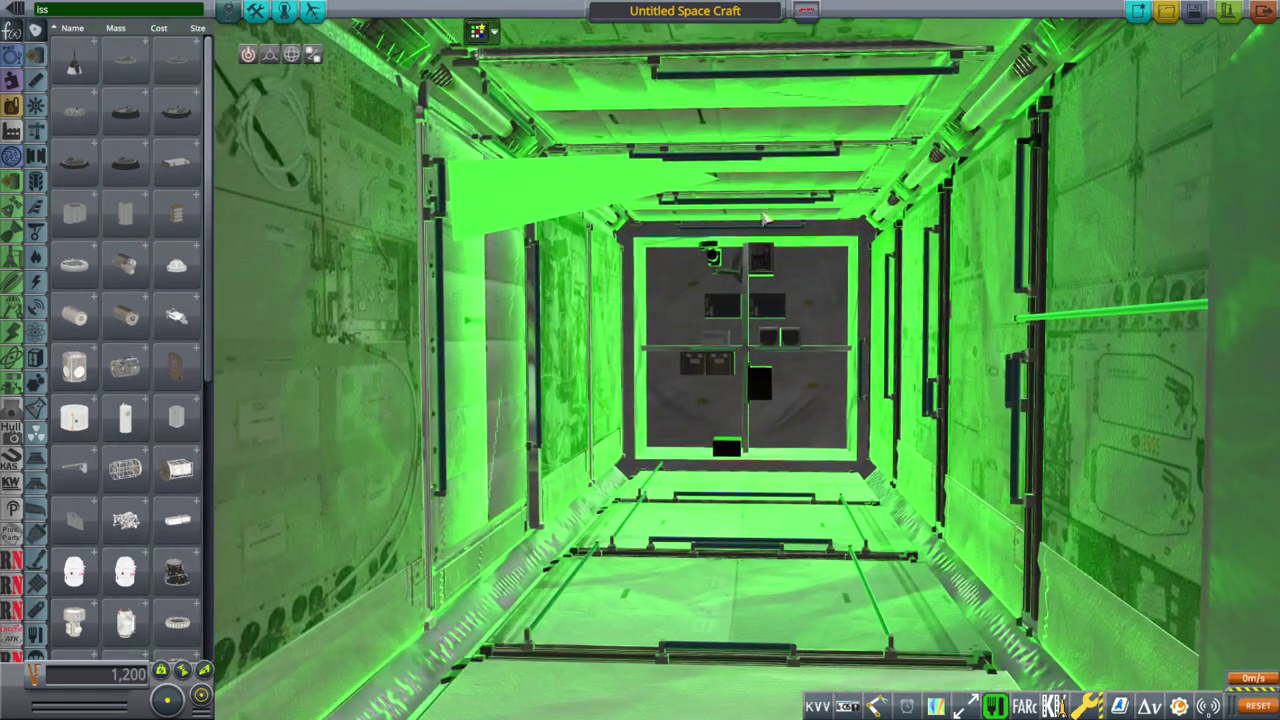
pyautogui.scroll(-6, 765, 218)
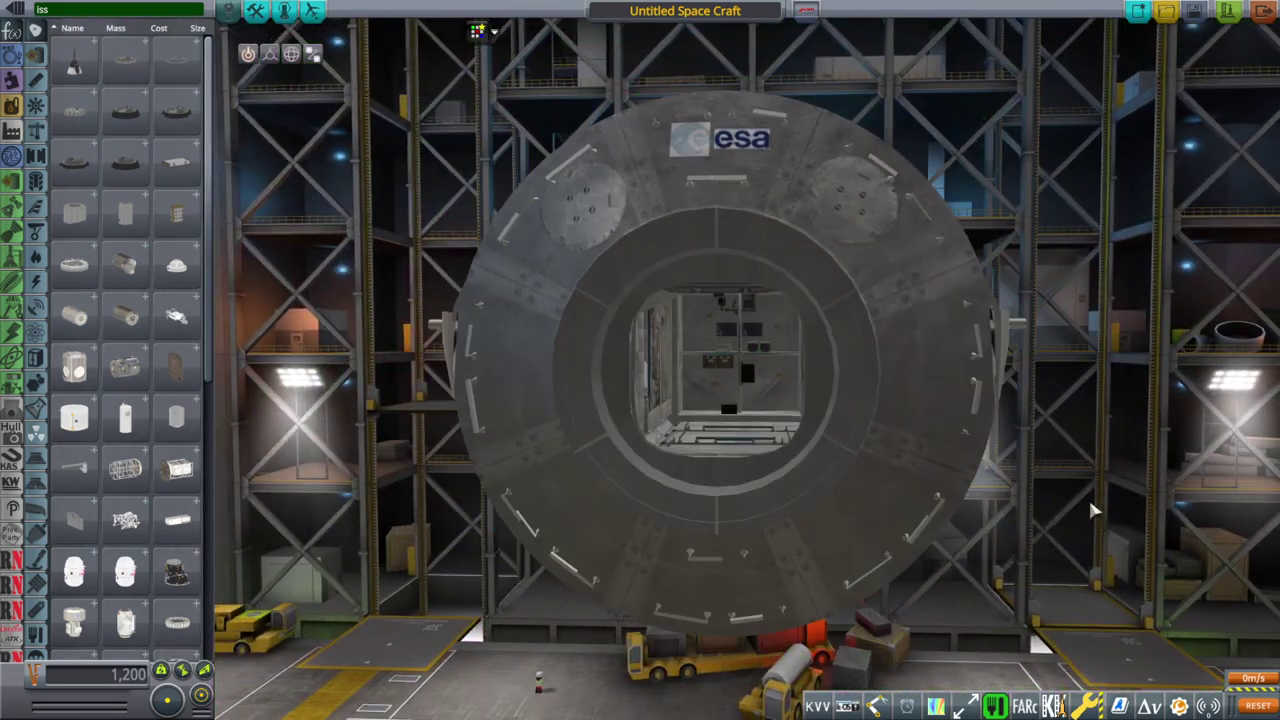
# - Examine the Columbus module's ESA-marked exterior and review its part options and resources
pyautogui.moveTo(1090, 510); pyautogui.dragTo(951, 463, button='right')
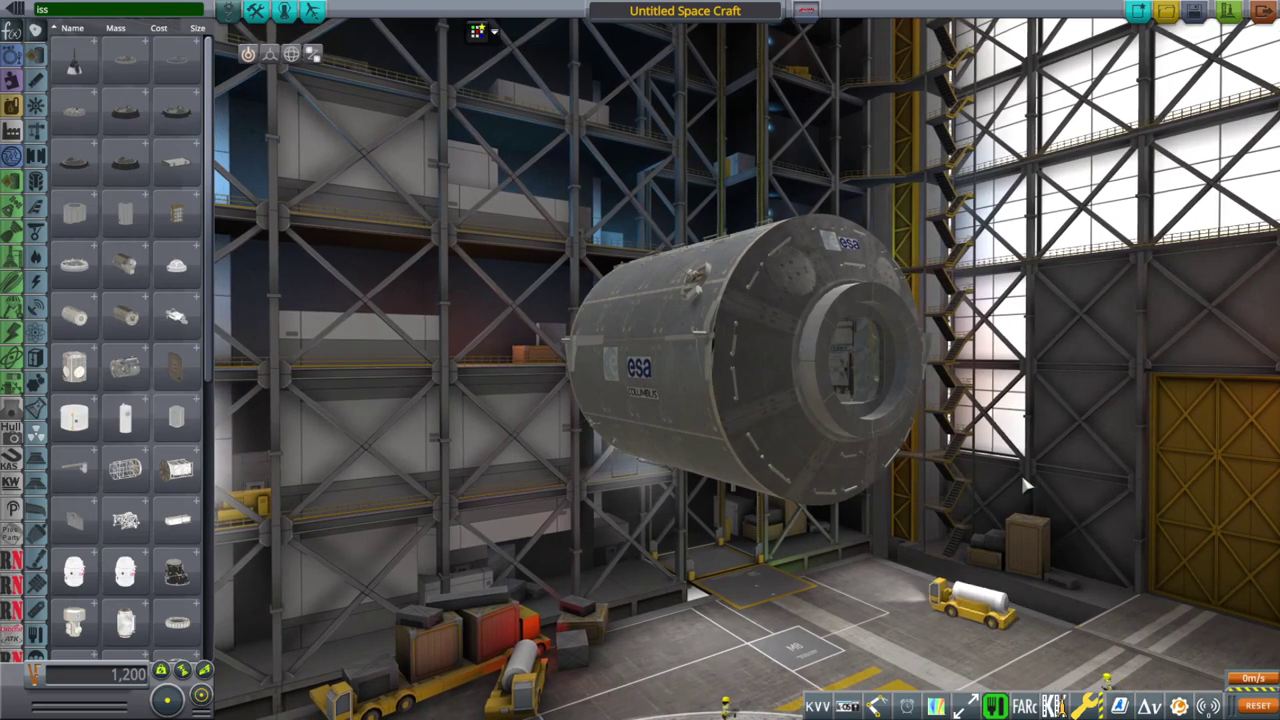
pyautogui.moveTo(1022, 480); pyautogui.dragTo(985, 500, button='right')
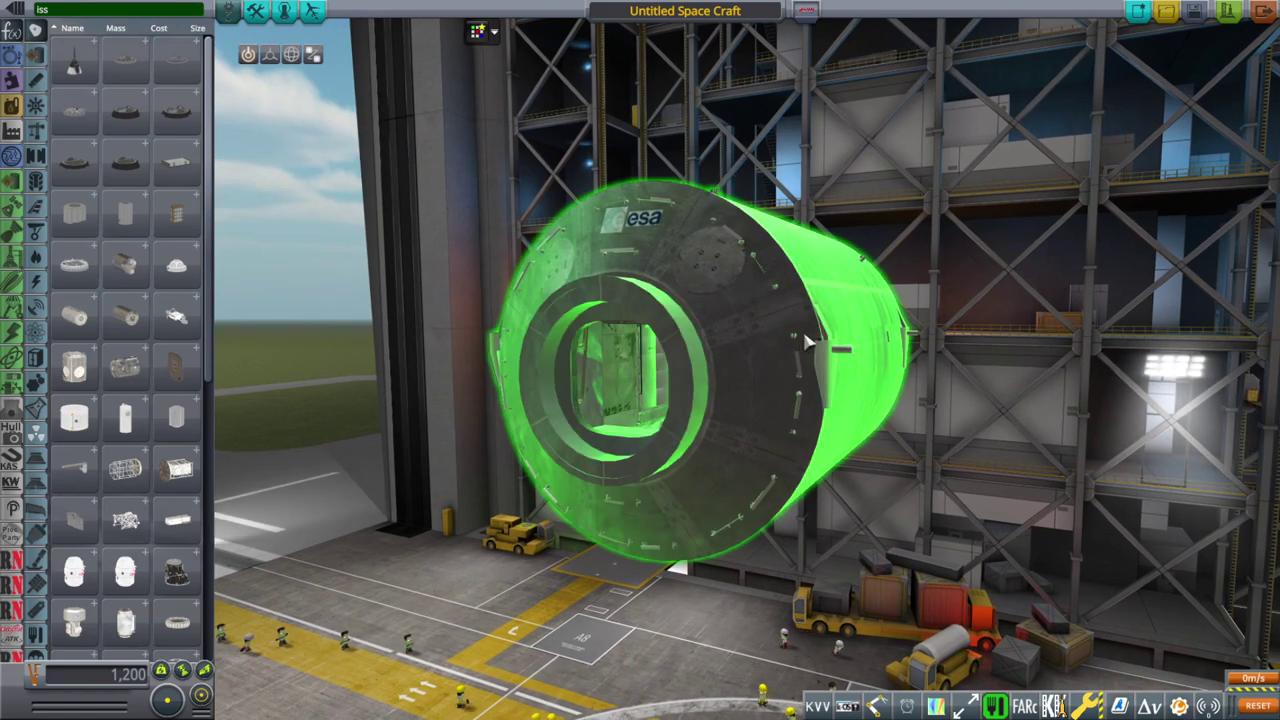
pyautogui.moveTo(857, 318); pyautogui.dragTo(795, 338, button='right')
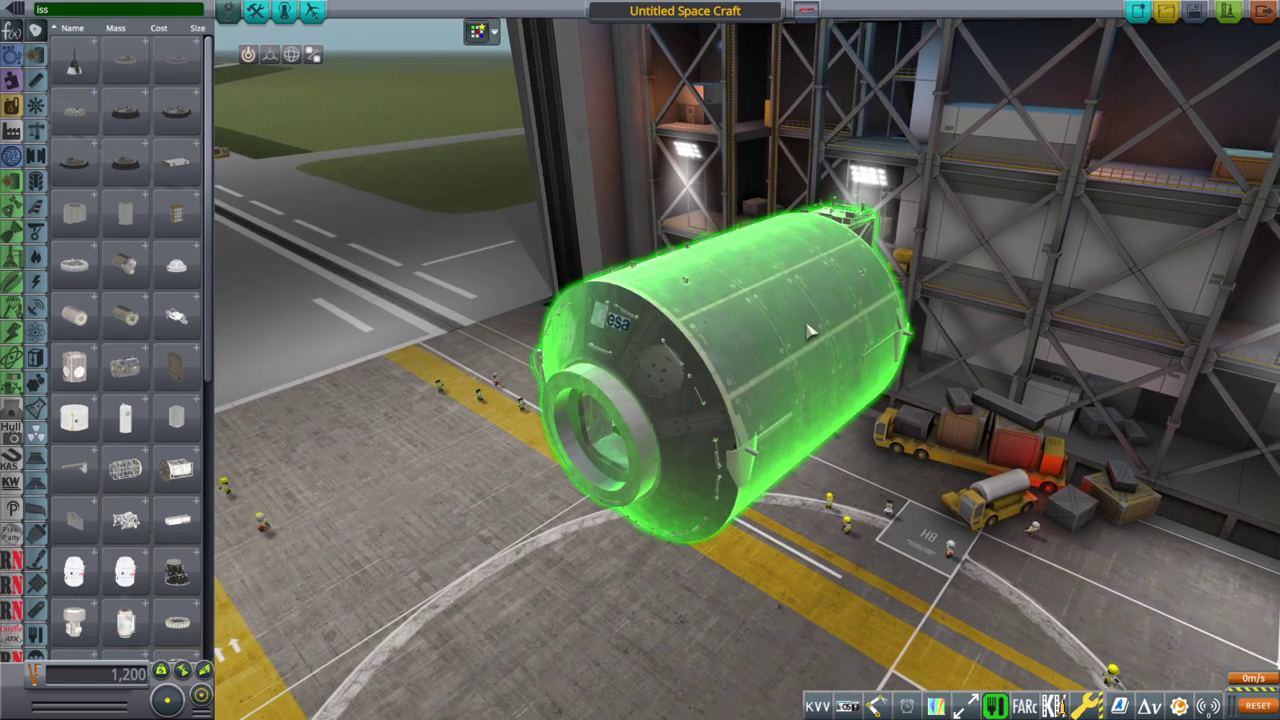
pyautogui.rightClick(847, 389)
pyautogui.moveTo(908, 450); pyautogui.dragTo(967, 436, button='right')
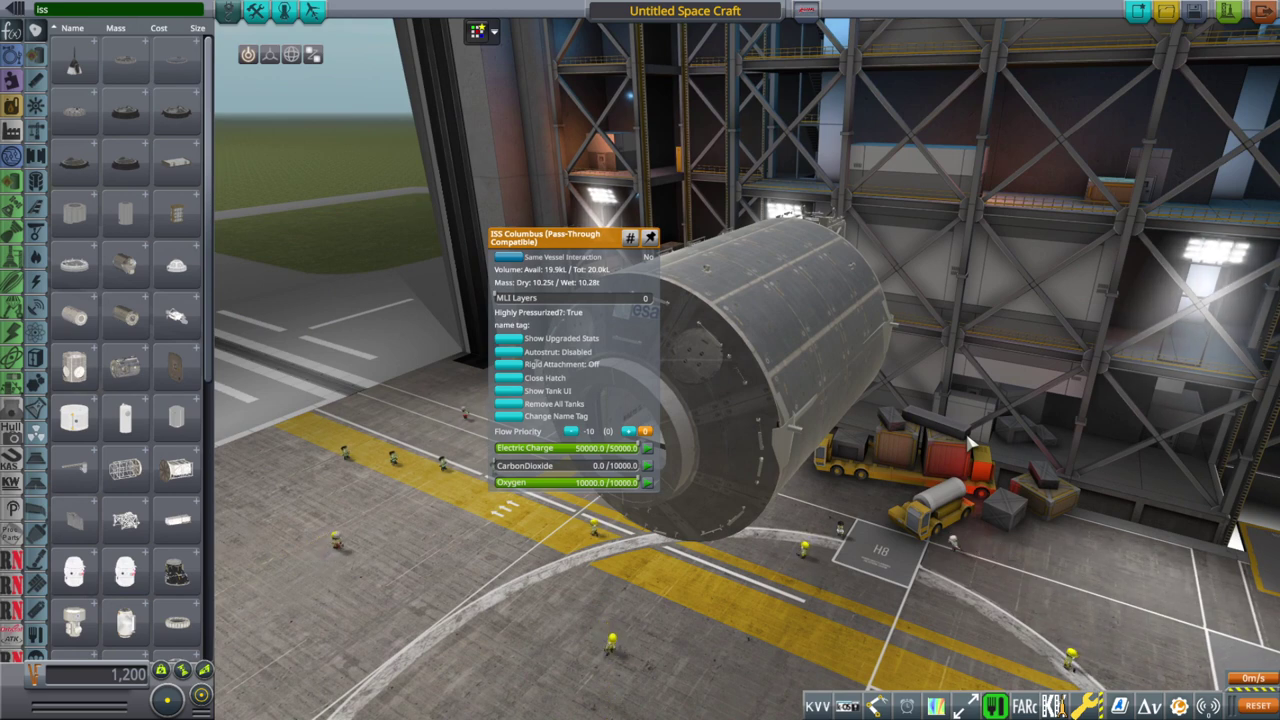
pyautogui.click(960, 443)
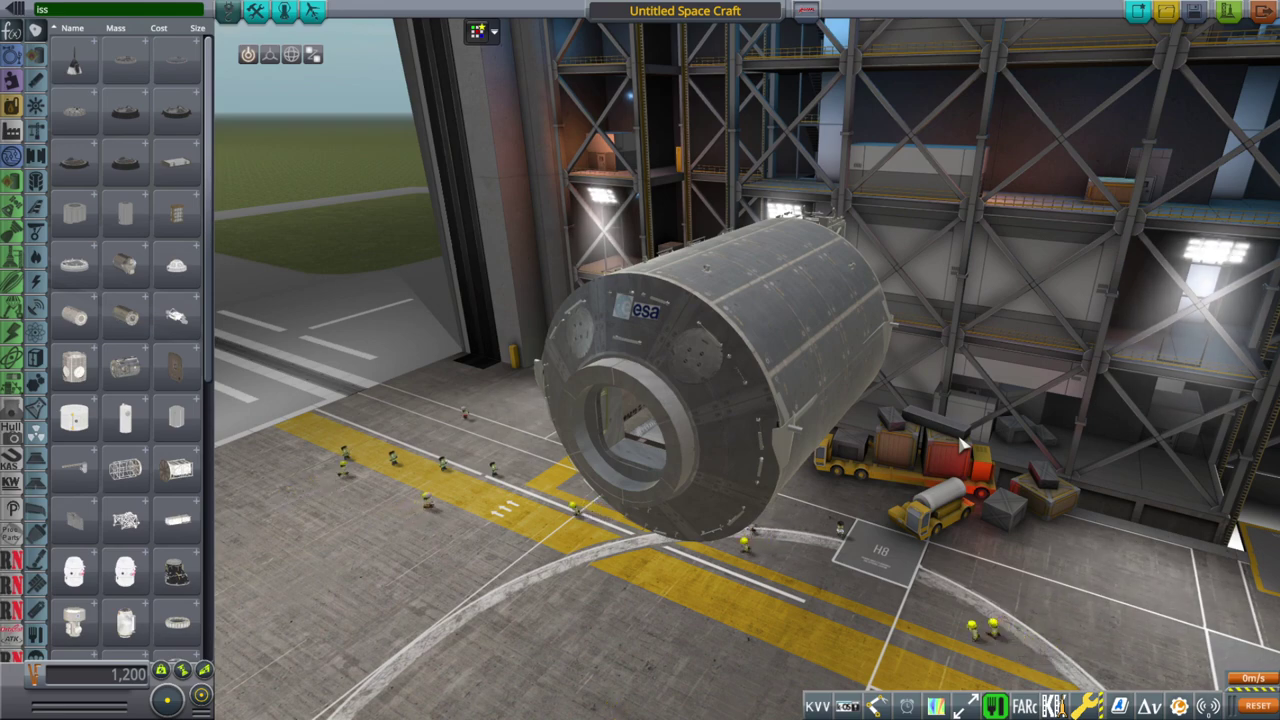
# - Inspect the Columbus module's end opening again and the equipment mounted on its inner end wall
pyautogui.moveTo(958, 438); pyautogui.dragTo(1051, 308, button='right')
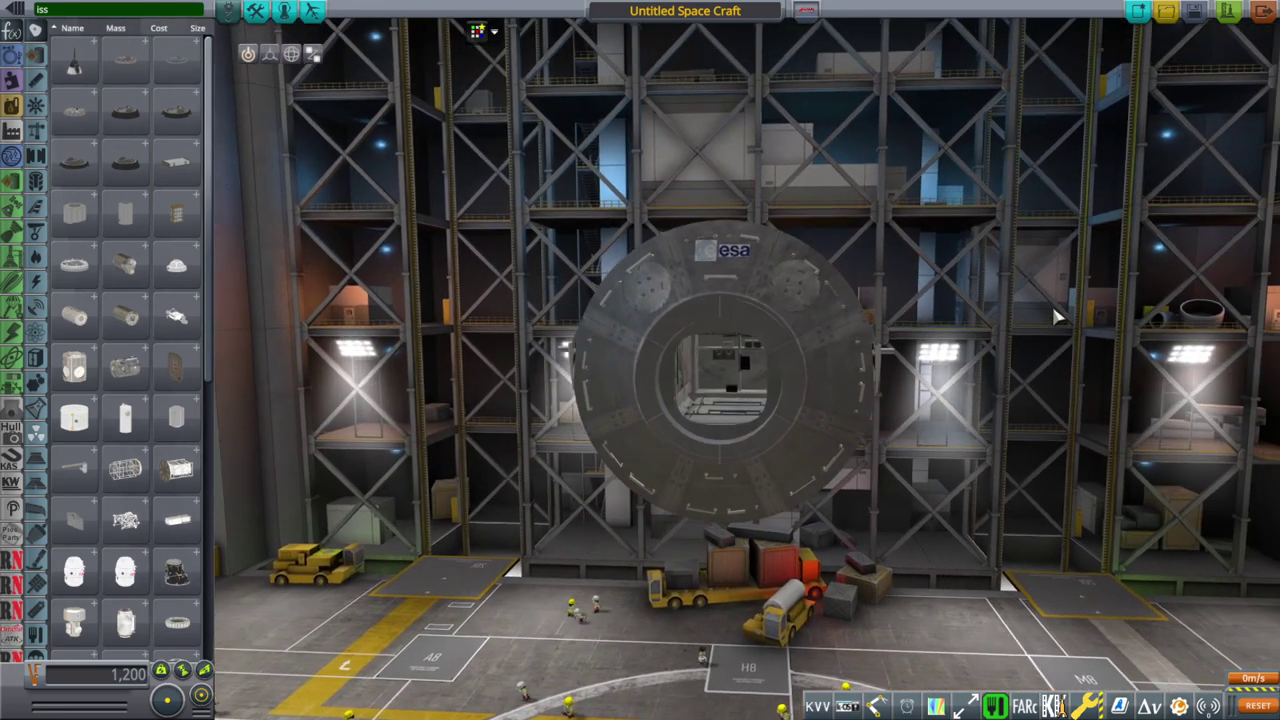
pyautogui.scroll(4, 1014, 277)
pyautogui.moveTo(1036, 197); pyautogui.dragTo(1060, 154, button='right')
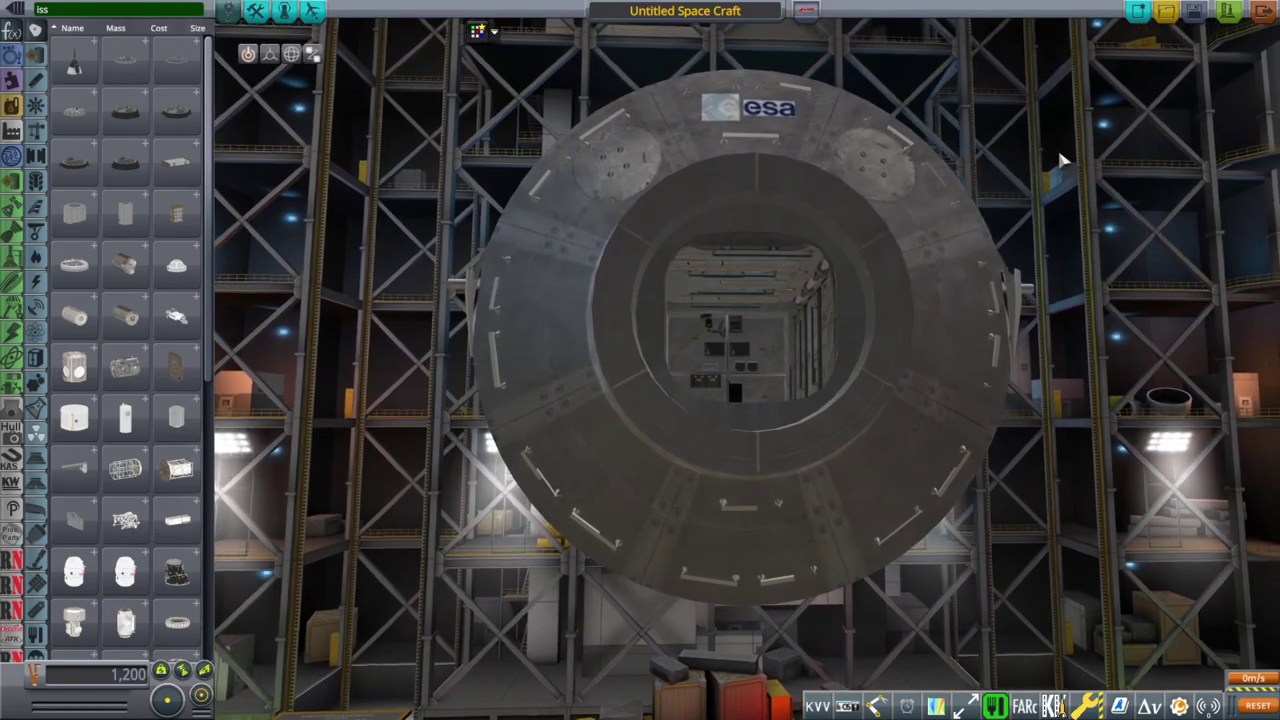
pyautogui.keyDown('shift'); pyautogui.scroll(4, 1060, 160); pyautogui.keyUp('shift')
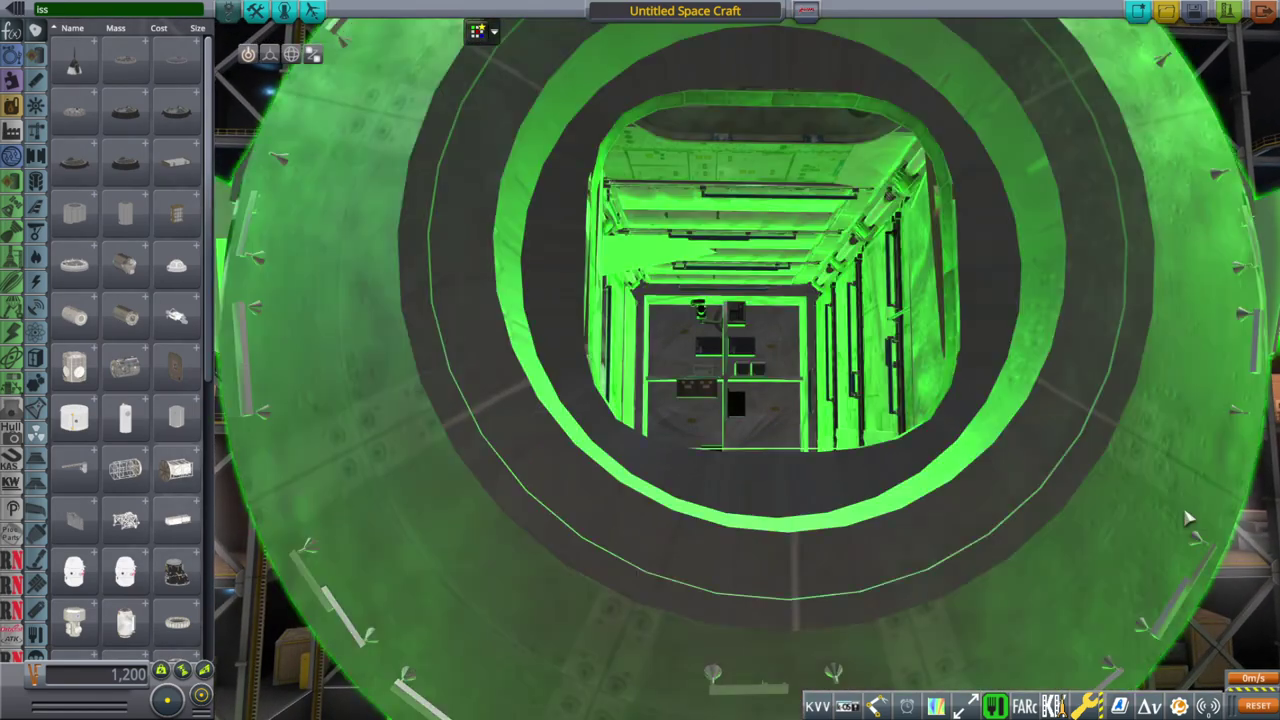
pyautogui.moveTo(1188, 516); pyautogui.dragTo(1154, 525, button='right')
pyautogui.scroll(-10, 1037, 410)
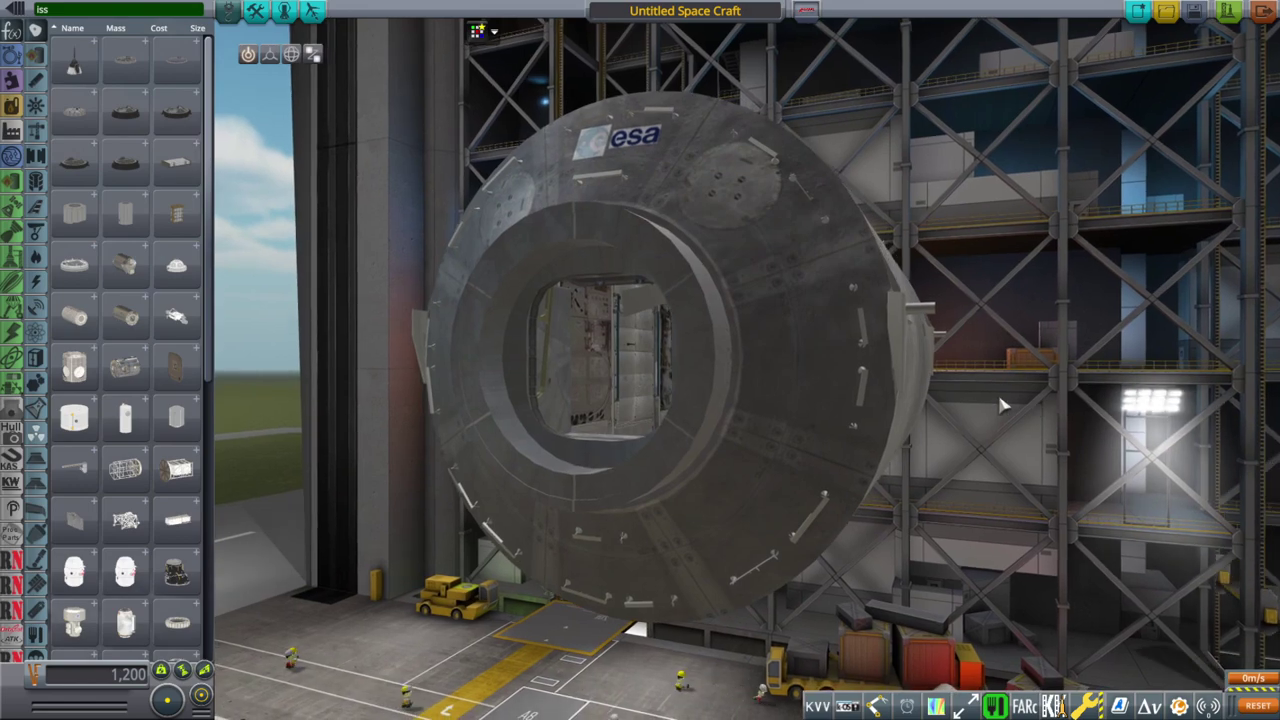
pyautogui.moveTo(999, 403); pyautogui.dragTo(1055, 403, button='right')
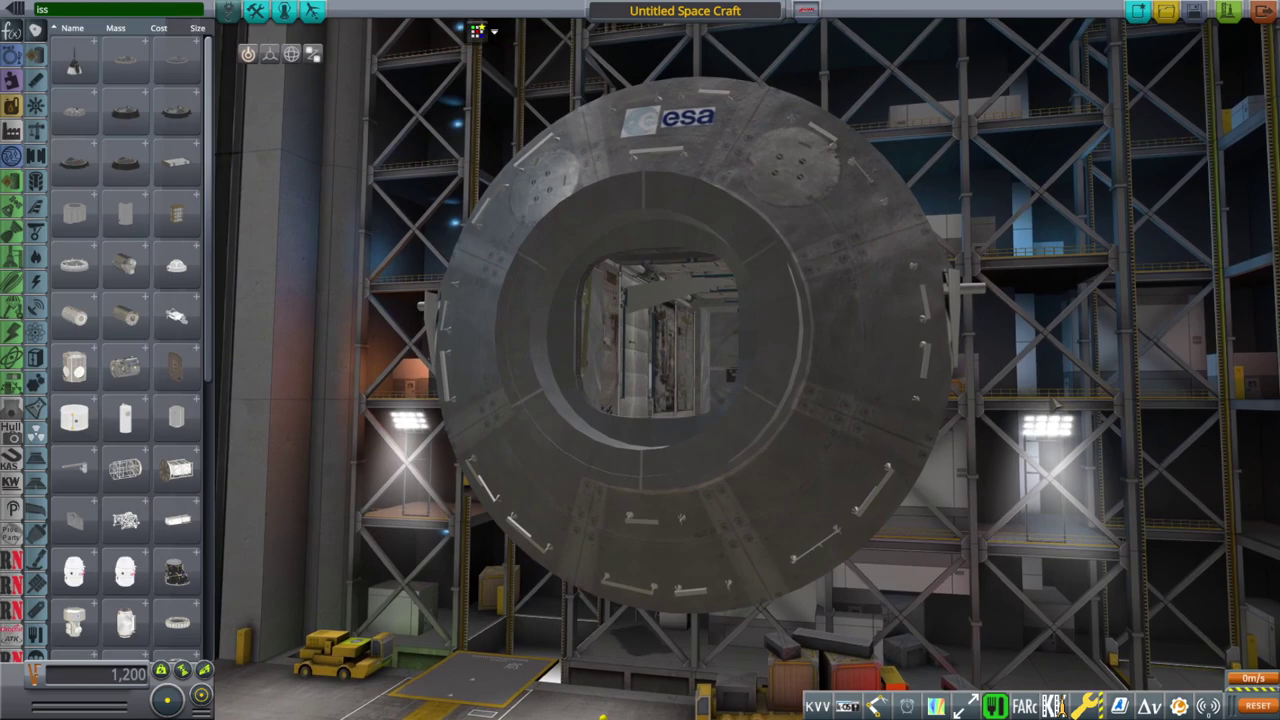
pyautogui.scroll(10, 1055, 403)
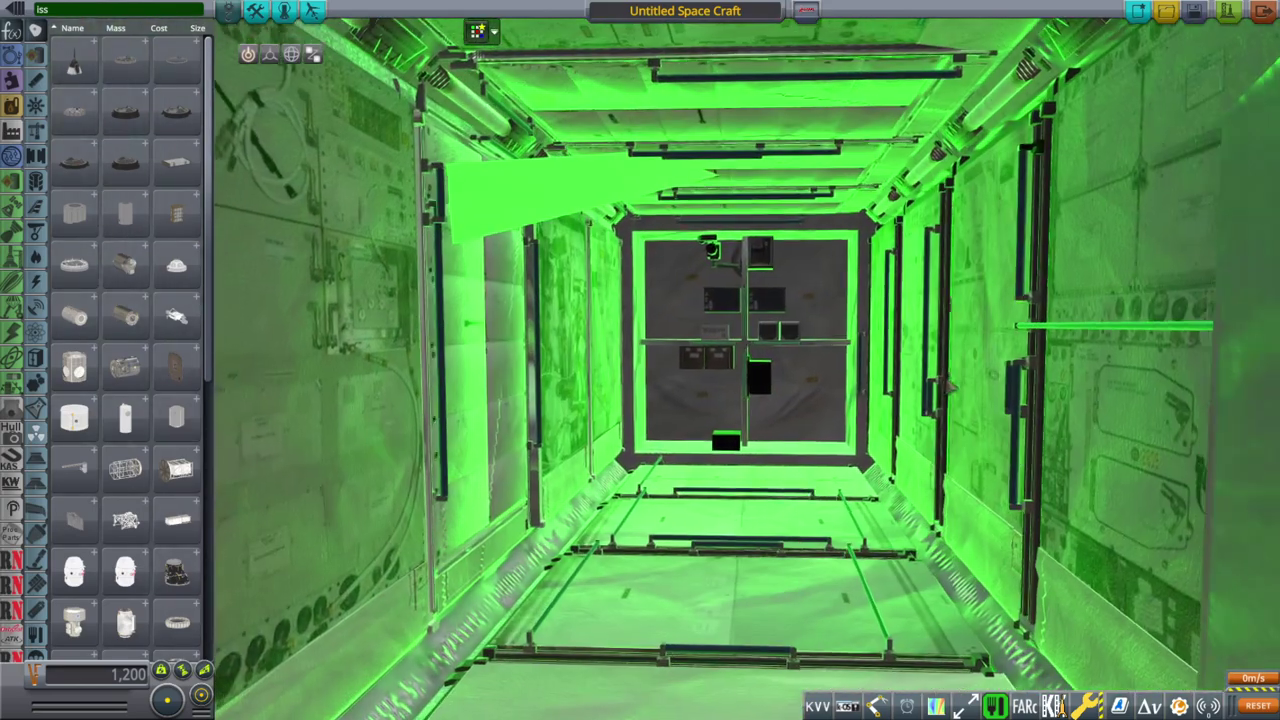
pyautogui.moveTo(949, 385); pyautogui.dragTo(1029, 239, button='right')
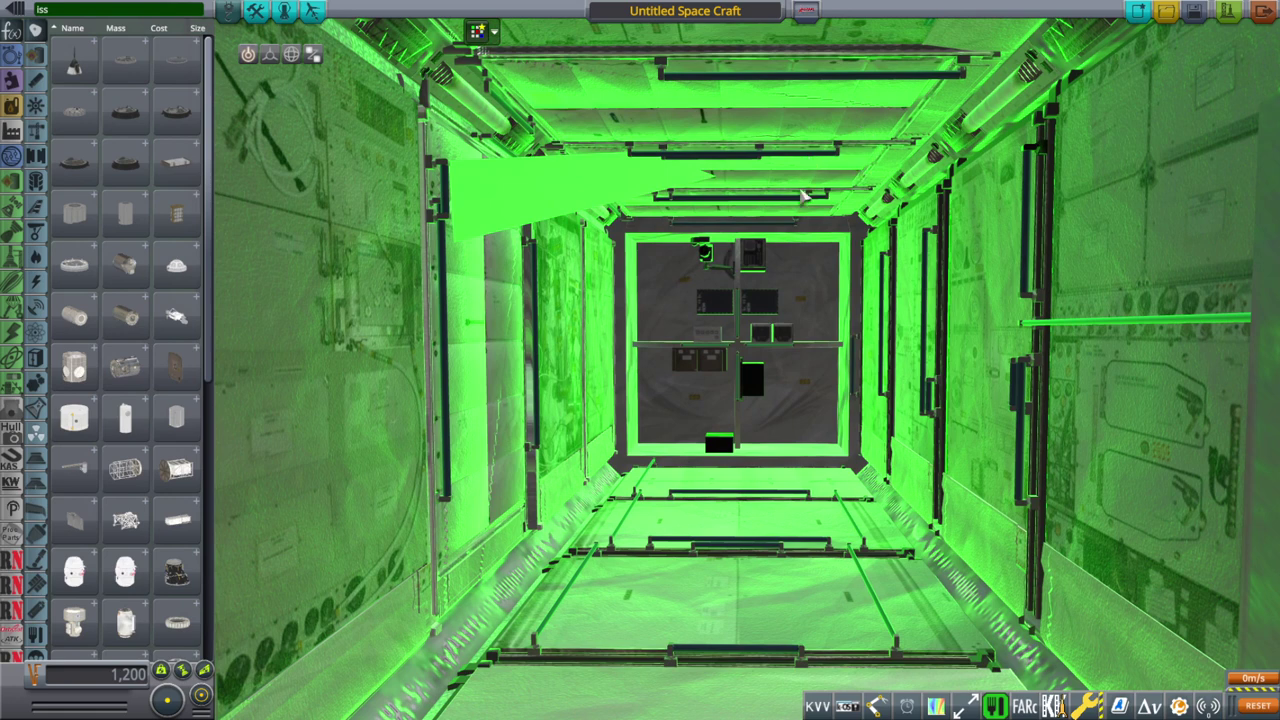
pyautogui.keyDown('shift'); pyautogui.scroll(-8, 805, 195); pyautogui.keyUp('shift')
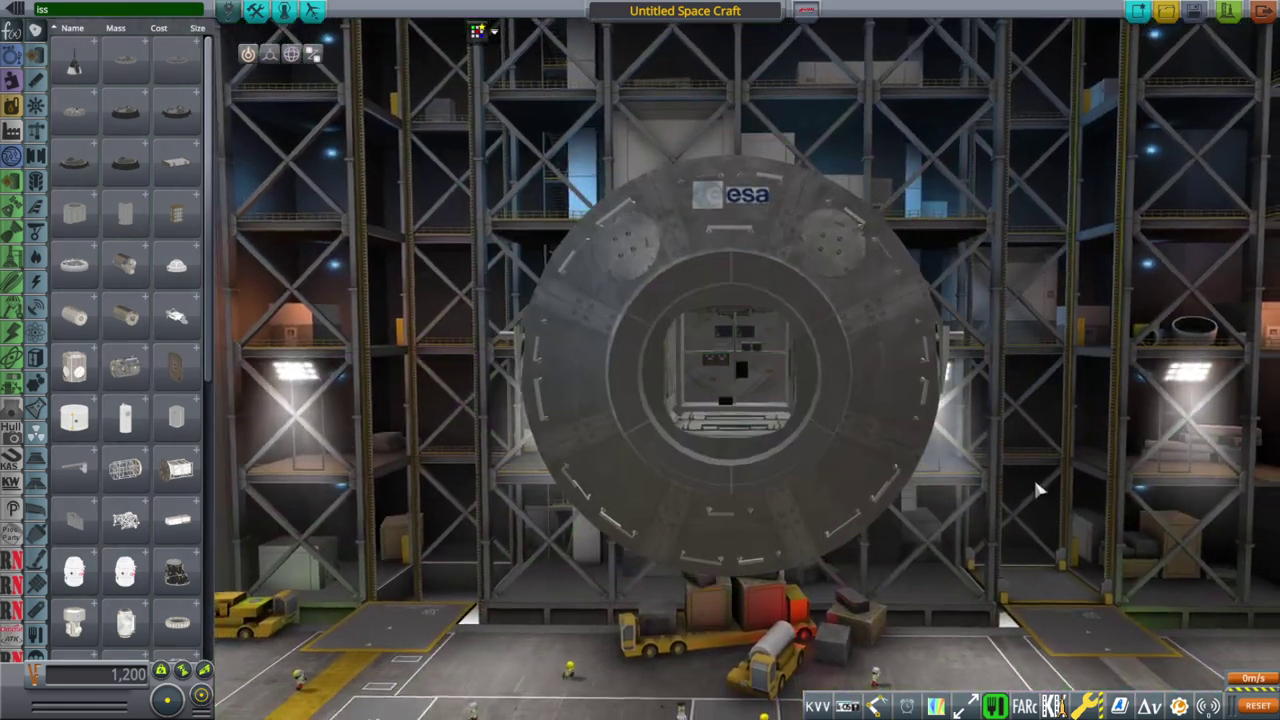
# - View the Columbus module from several angles, and inspect its interior floor beyond the port rim
pyautogui.scroll(-3, 1033, 476)
pyautogui.moveTo(1016, 467); pyautogui.dragTo(1060, 386, button='right')
pyautogui.moveTo(598, 349); pyautogui.dragTo(1000, 425, button='right')
pyautogui.moveTo(760, 434)
pyautogui.mouseDown(button='right')
pyautogui.moveTo(902, 462)
pyautogui.moveTo(925, 381)
pyautogui.mouseUp(button='right')
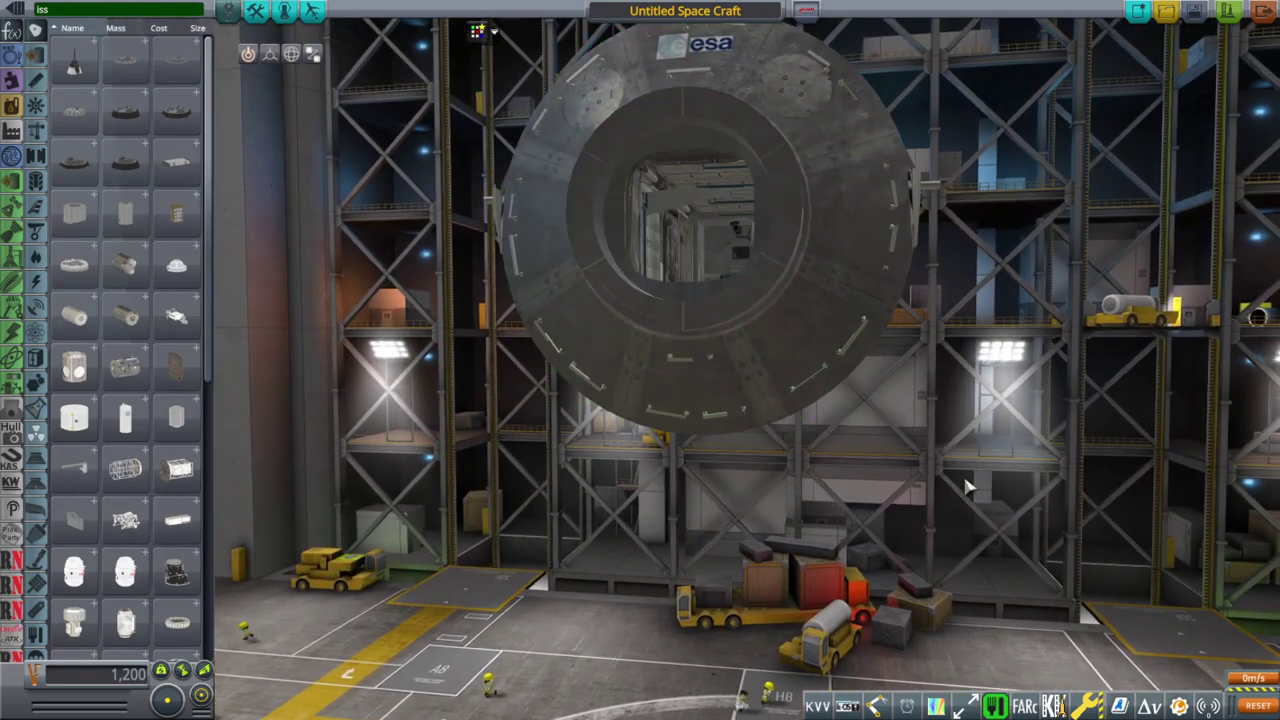
pyautogui.scroll(10, 967, 487)
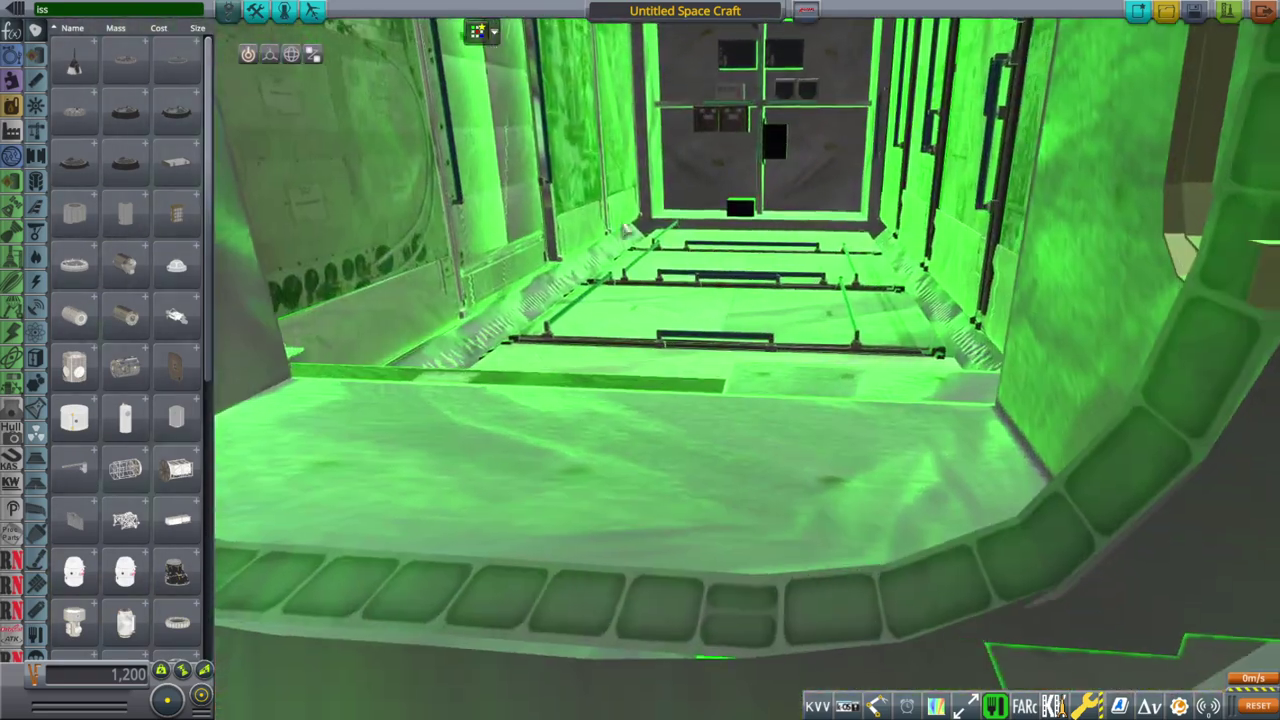
# - Examine the Columbus module's interior floor and side racks up close, and view the whole module from its port end
pyautogui.scroll(3, 703, 328)
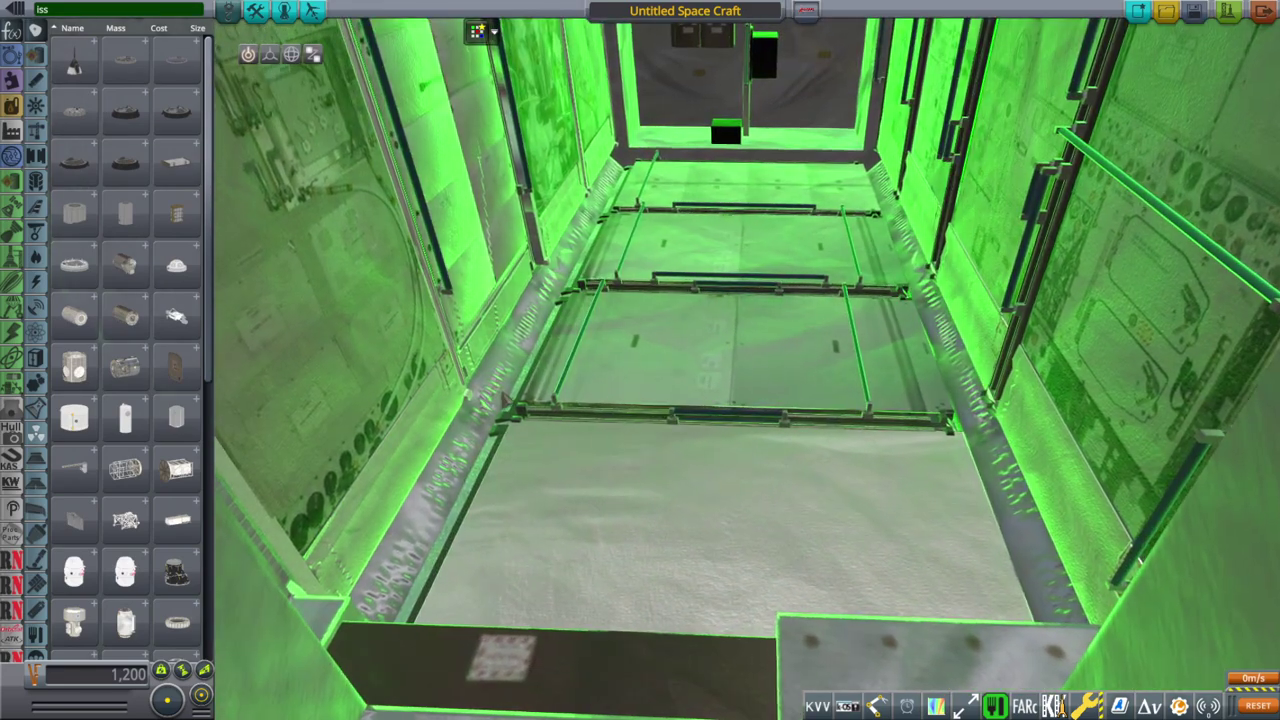
pyautogui.keyDown('shift'); pyautogui.scroll(-8, 583, 377); pyautogui.keyUp('shift')
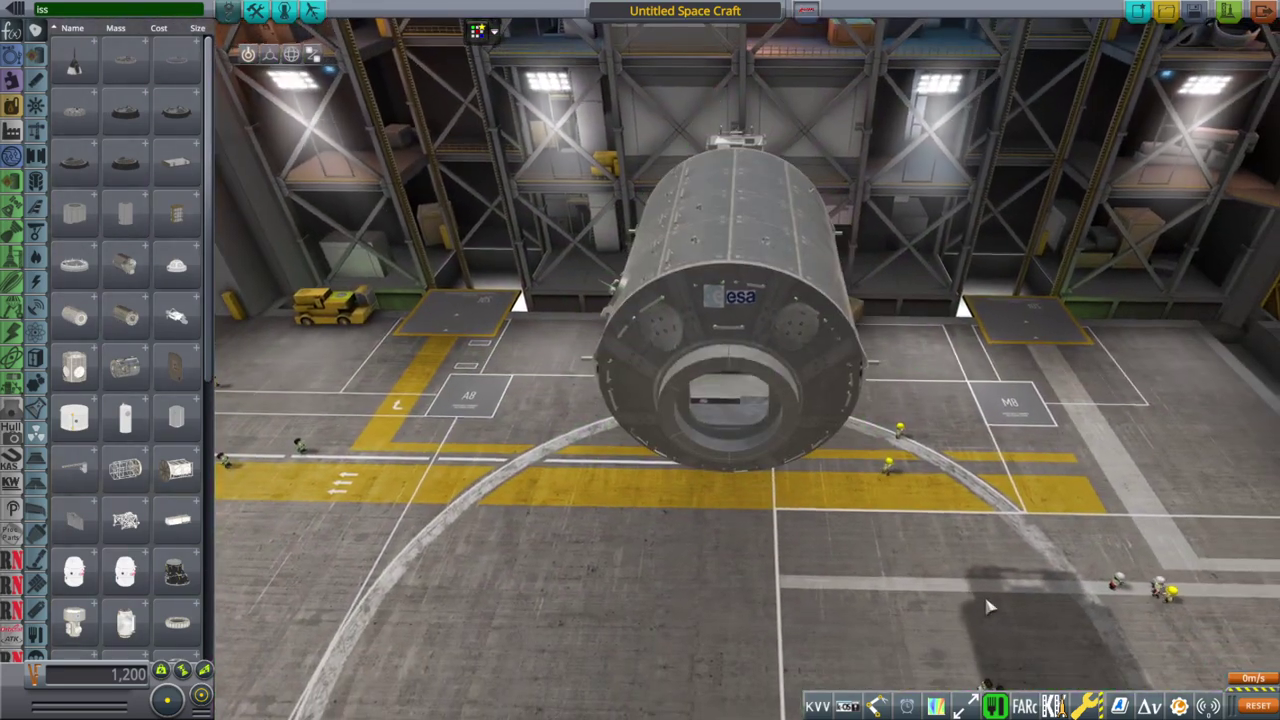
pyautogui.moveTo(987, 607); pyautogui.dragTo(783, 481, button='right')
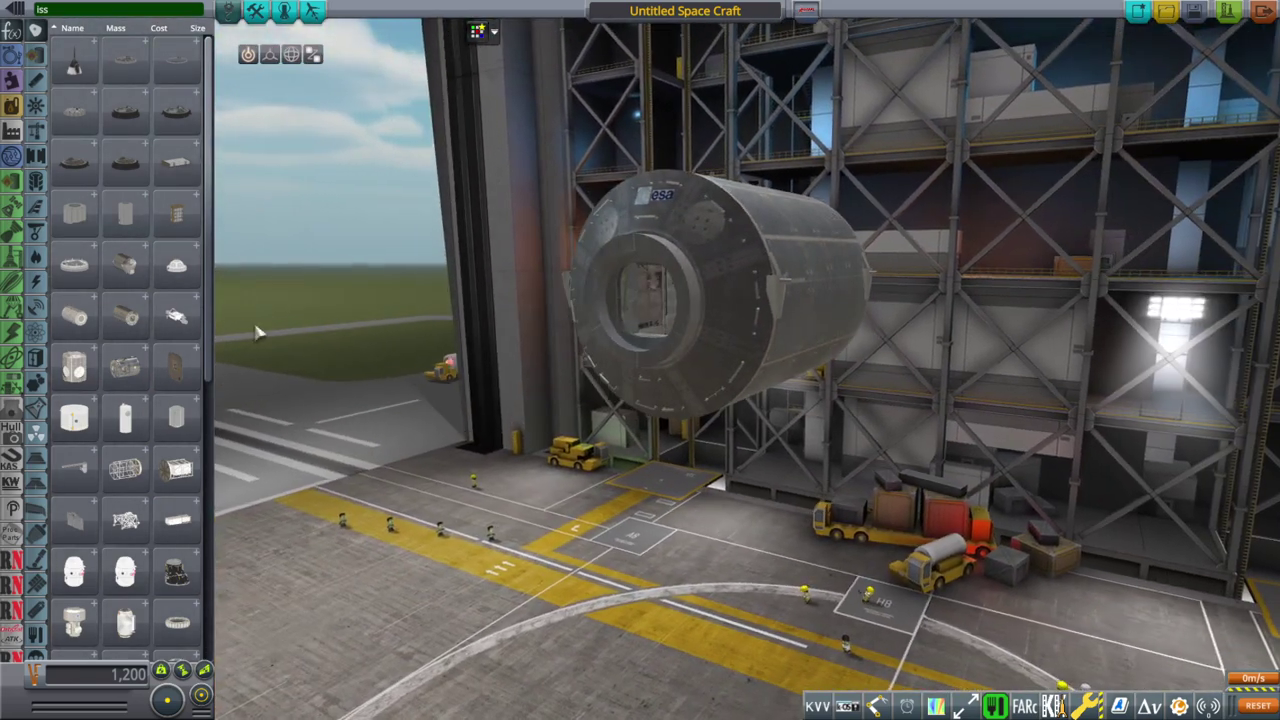
# - Review the part description of ISS Columbus (Pass-Through Compatible) and inspect the module's side carrying the ESA Columbus lettering
pyautogui.moveTo(125, 262)
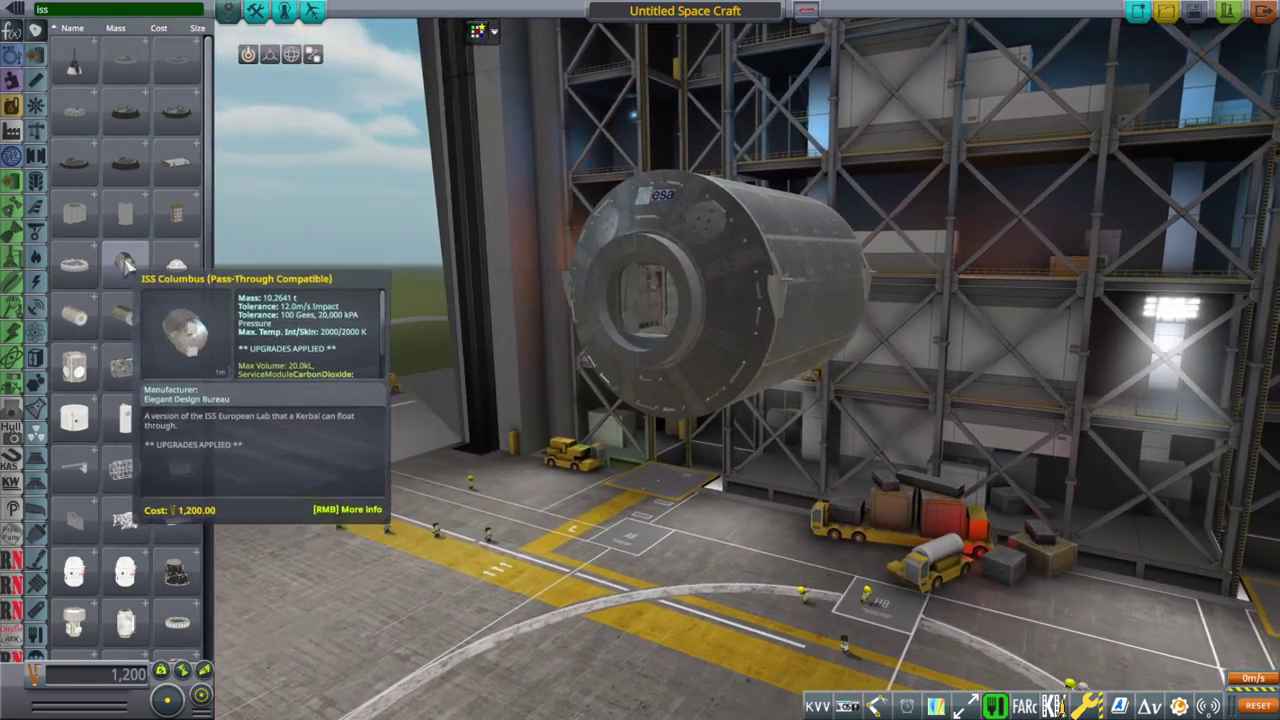
pyautogui.moveTo(124, 364)
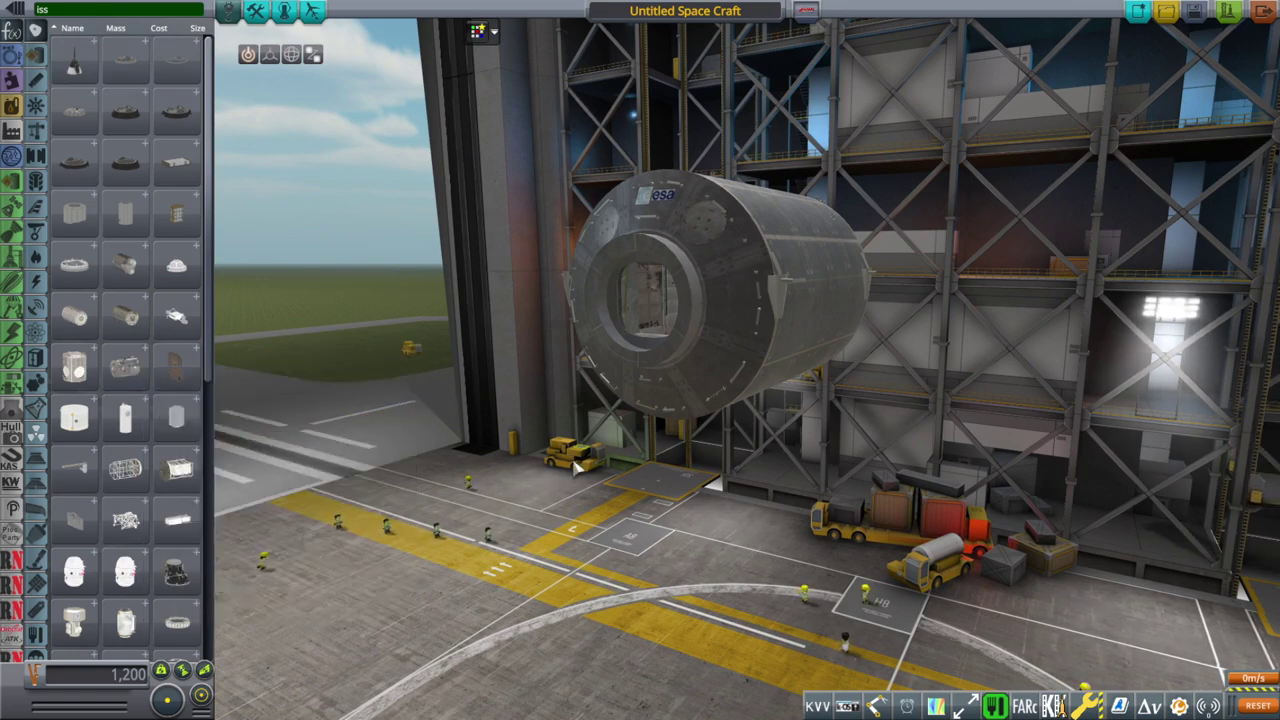
pyautogui.moveTo(574, 467); pyautogui.dragTo(876, 503, button='right')
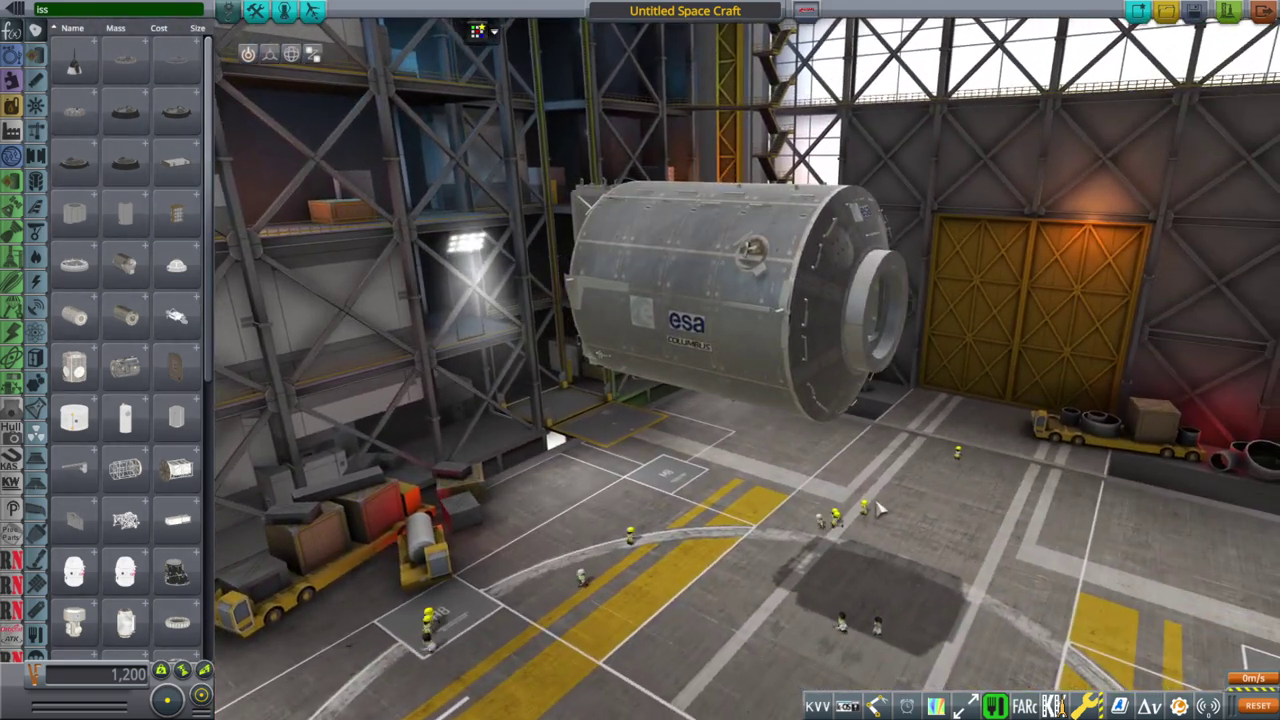